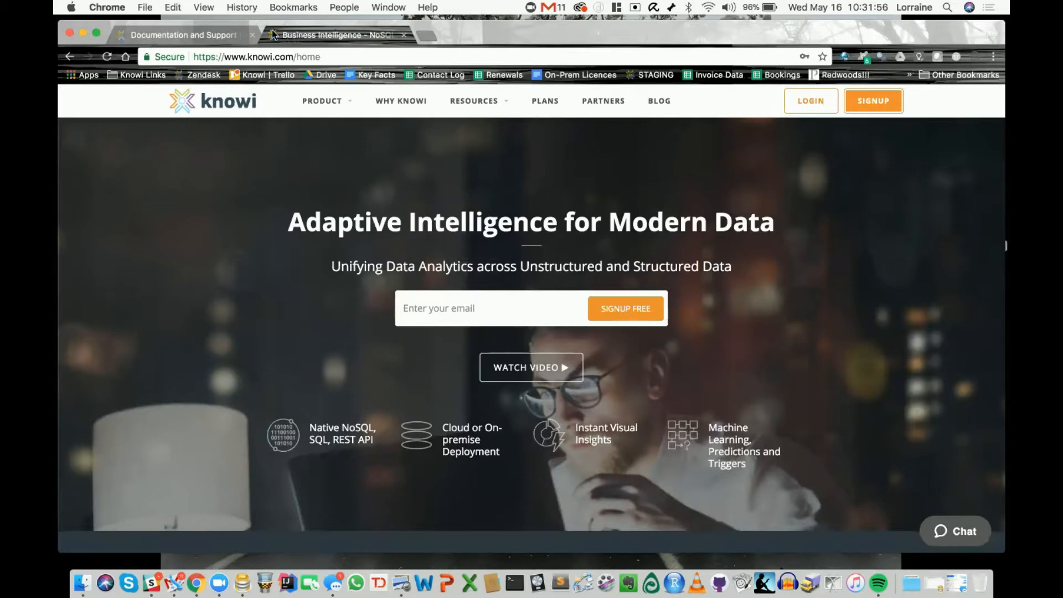
- Search the Knowi Help Center for "machine learning" and open the Classification Machine Learning article
{"action": "left_click", "coordinate": [219, 35]}
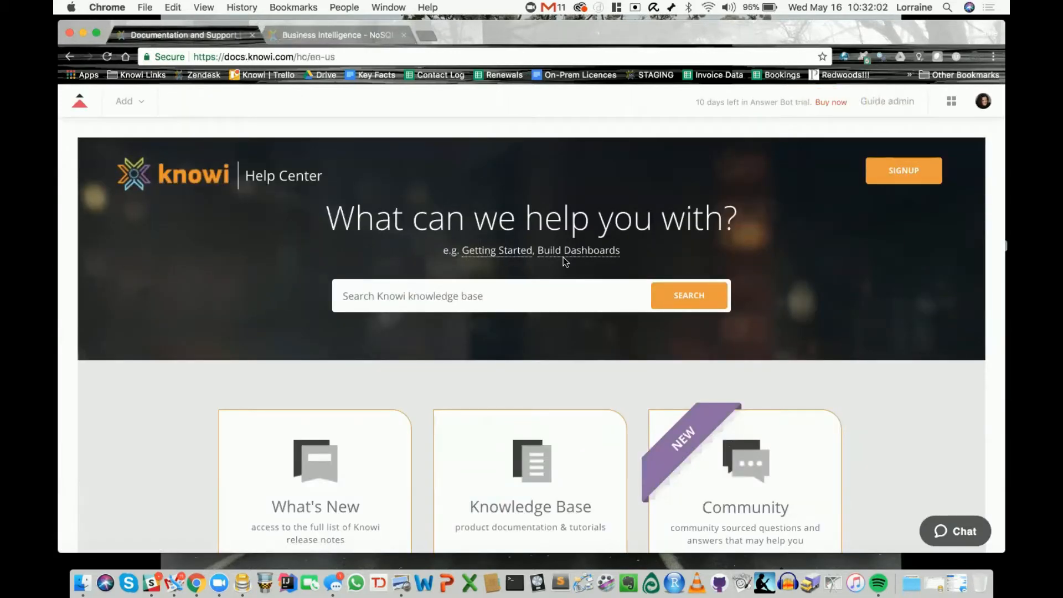
{"action": "left_click", "coordinate": [548, 292]}
{"action": "type", "text": "machine "}
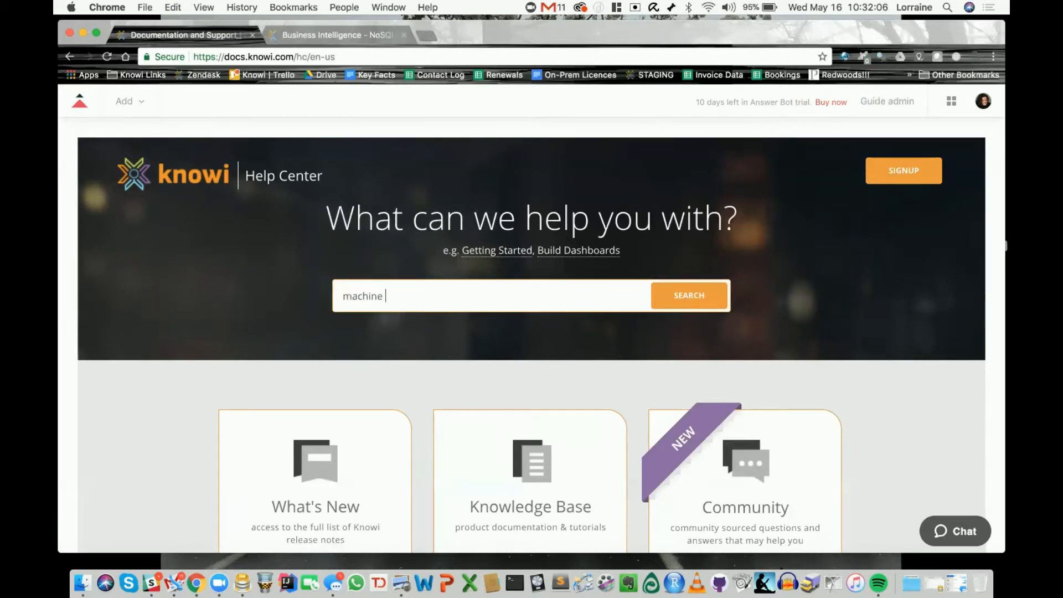
{"action": "type", "text": "learning"}
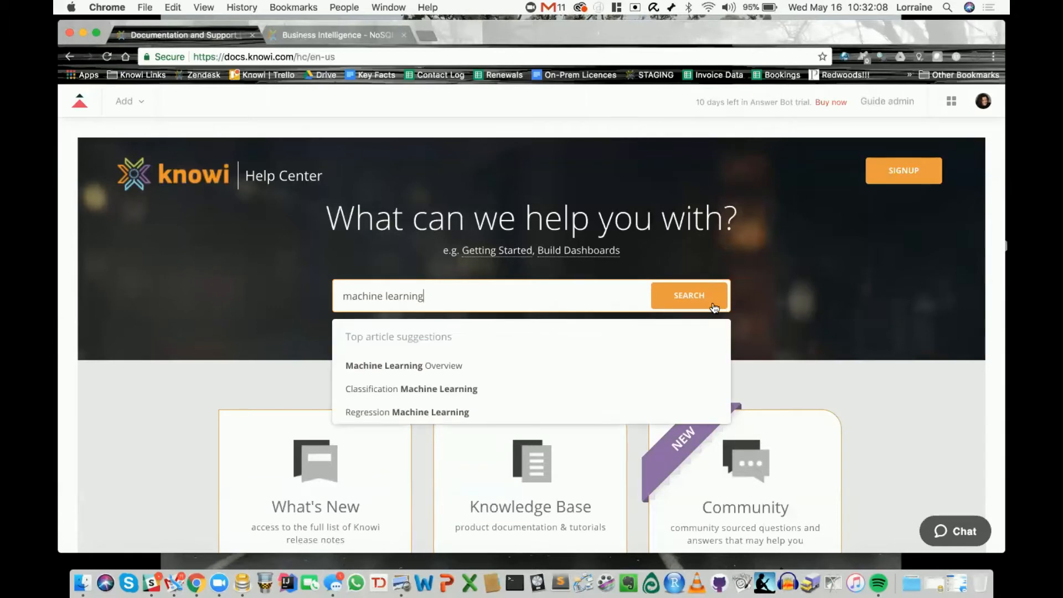
{"action": "left_click", "coordinate": [710, 300]}
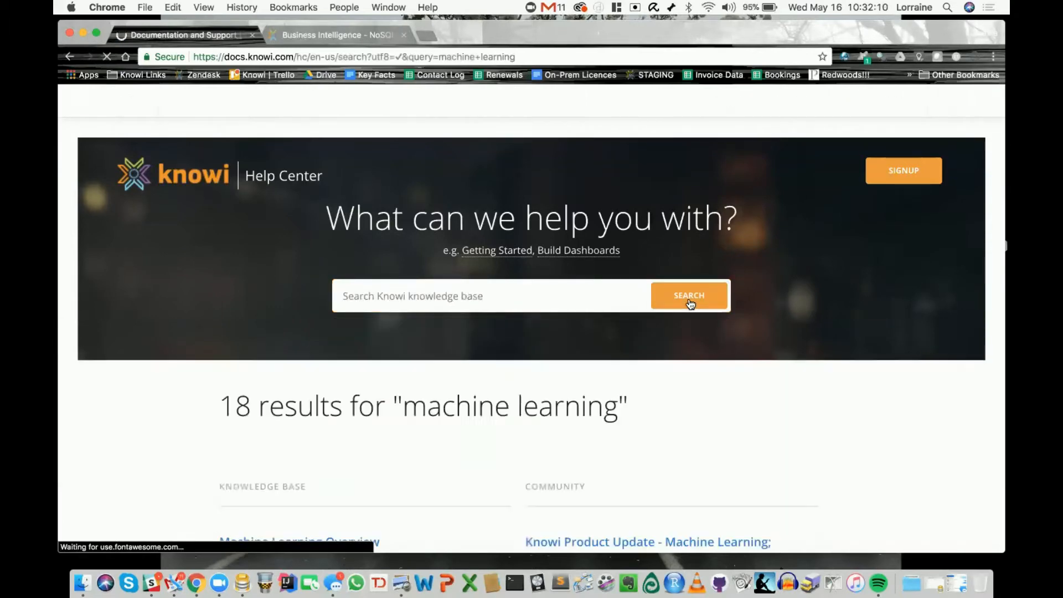
{"action": "scroll", "coordinate": [629, 328], "scroll_direction": "down", "scroll_amount": 5}
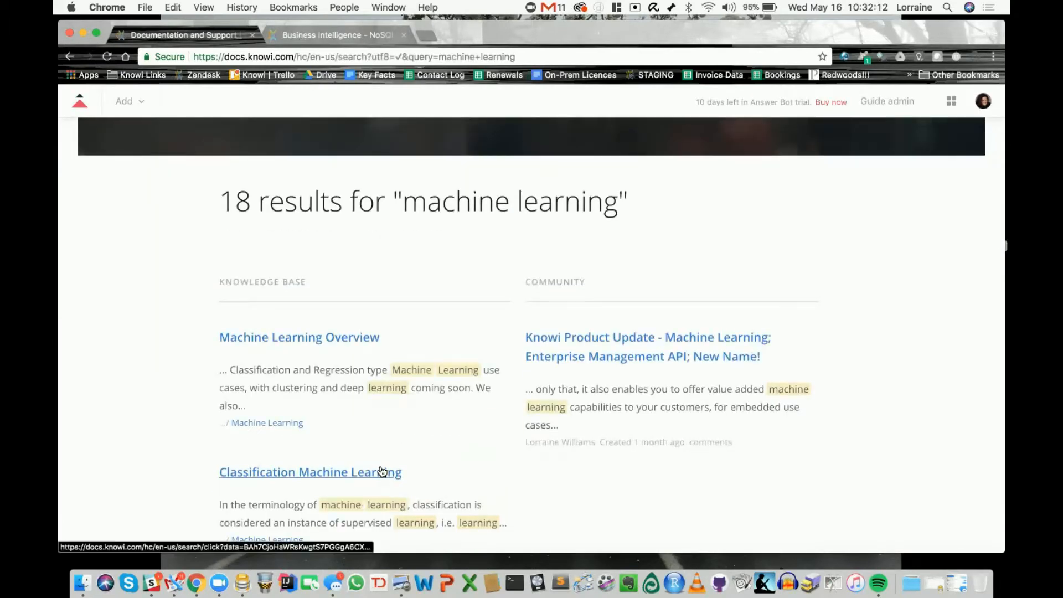
{"action": "key", "text": "Return"}
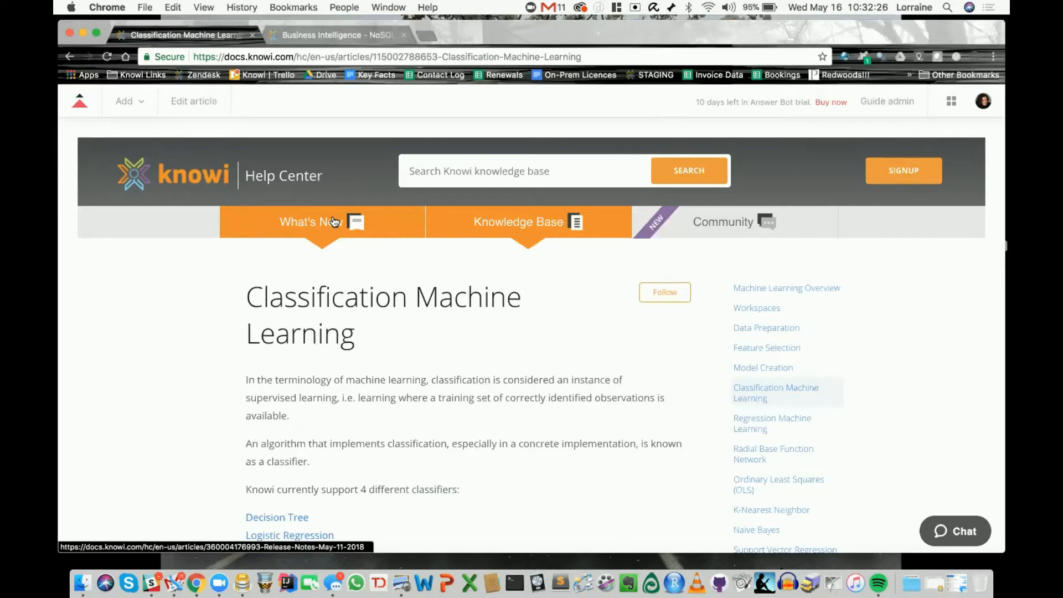
- Open the Help Center's Community section and look over the community topics
{"action": "left_click", "coordinate": [726, 224]}
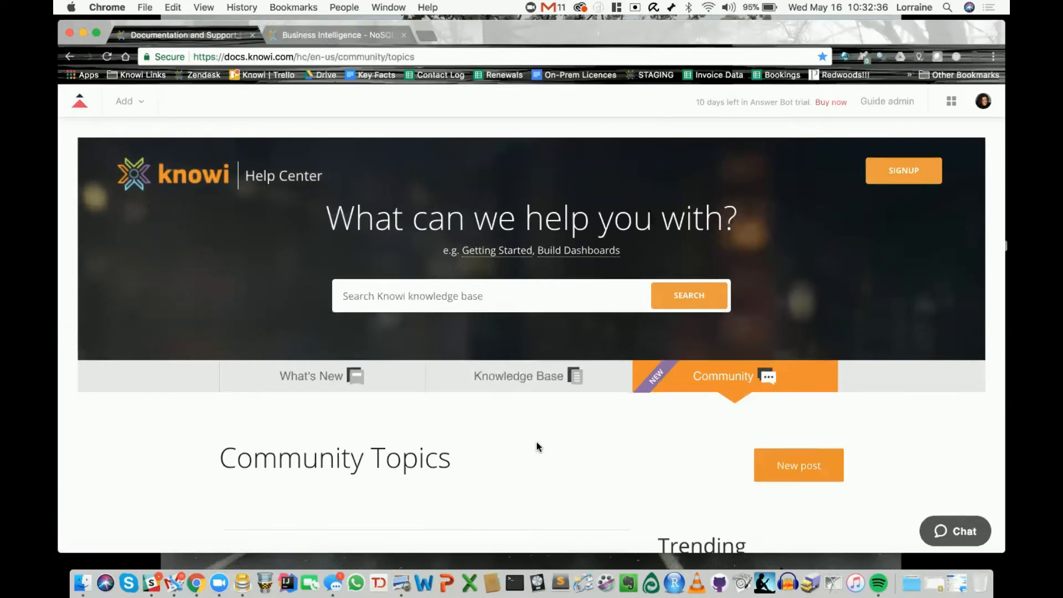
{"action": "scroll", "coordinate": [536, 447], "scroll_direction": "down", "scroll_amount": 5}
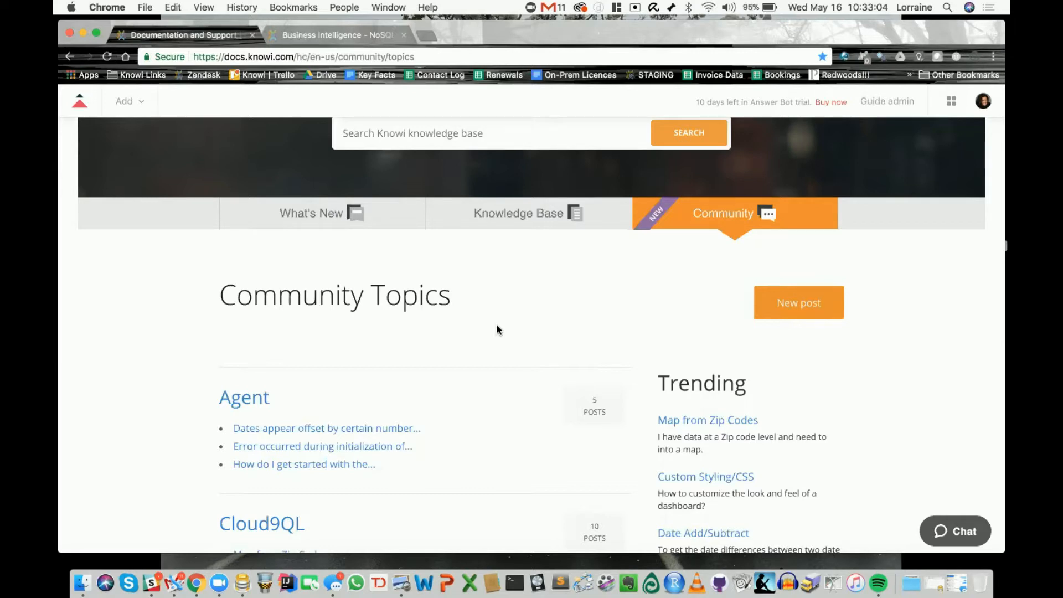
- Return to the Knowi home page, log in to the training account and look over its Training Dashboard
{"action": "left_click", "coordinate": [284, 38]}
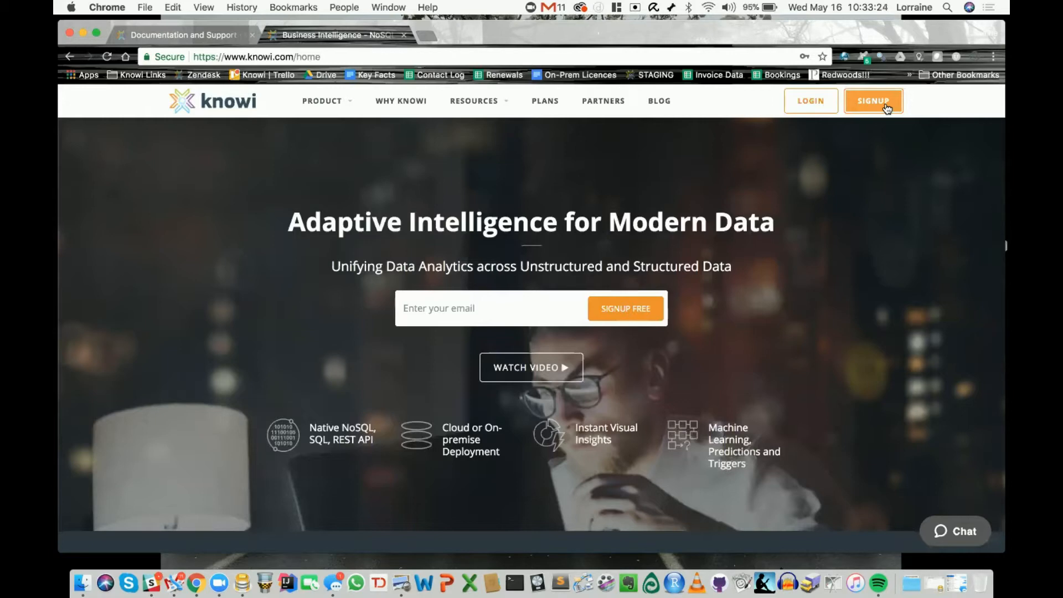
{"action": "left_click", "coordinate": [816, 104]}
{"action": "left_click", "coordinate": [672, 332]}
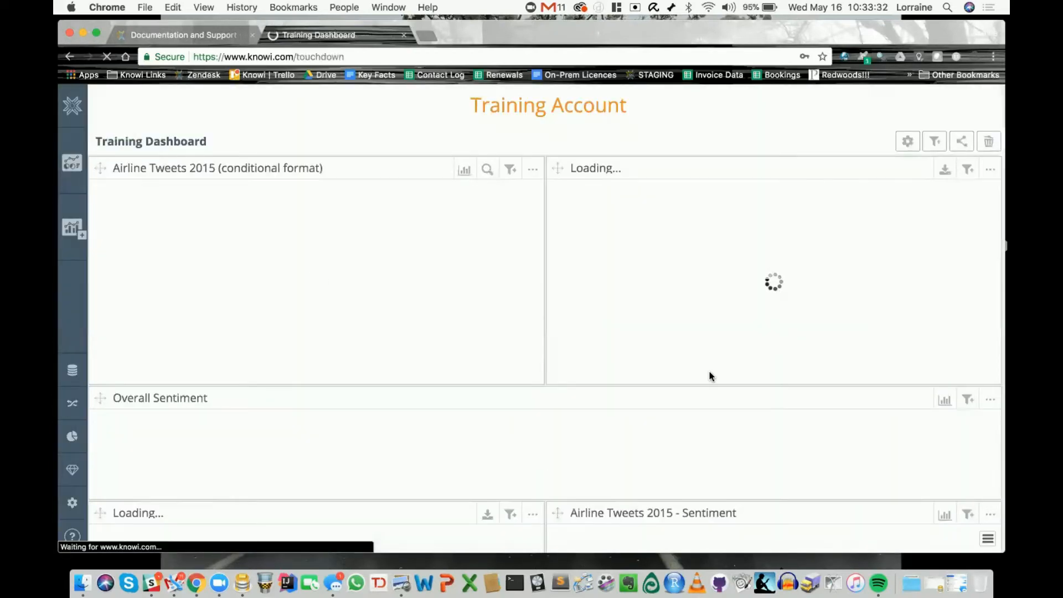
{"action": "scroll", "coordinate": [711, 376], "scroll_direction": "down", "scroll_amount": 2}
{"action": "scroll", "coordinate": [712, 376], "scroll_direction": "up", "scroll_amount": 1}
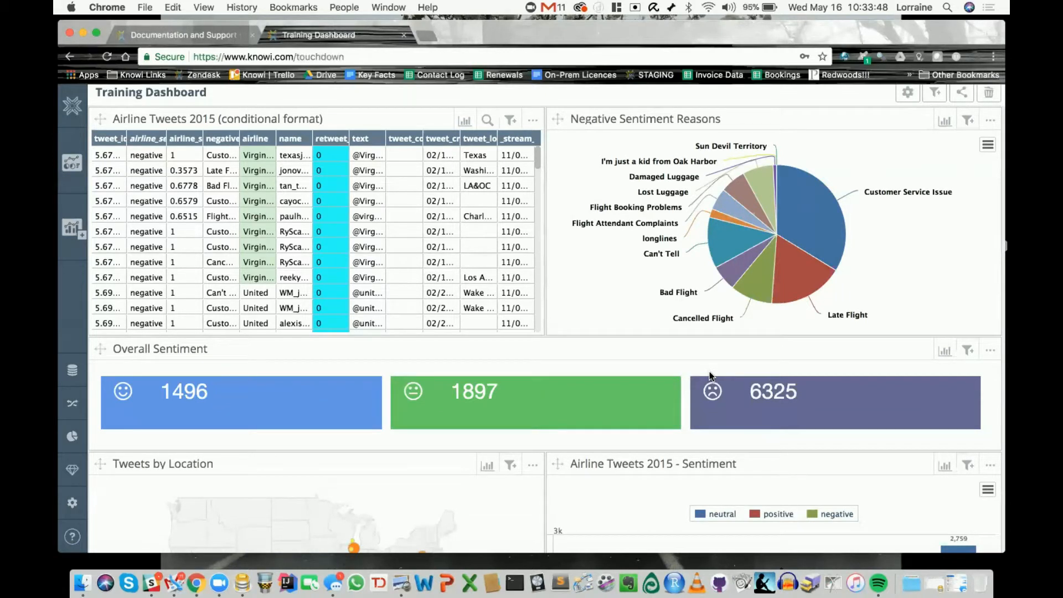
- Create a Classification machine learning workspace named "Credit Q1"
{"action": "left_click", "coordinate": [69, 471]}
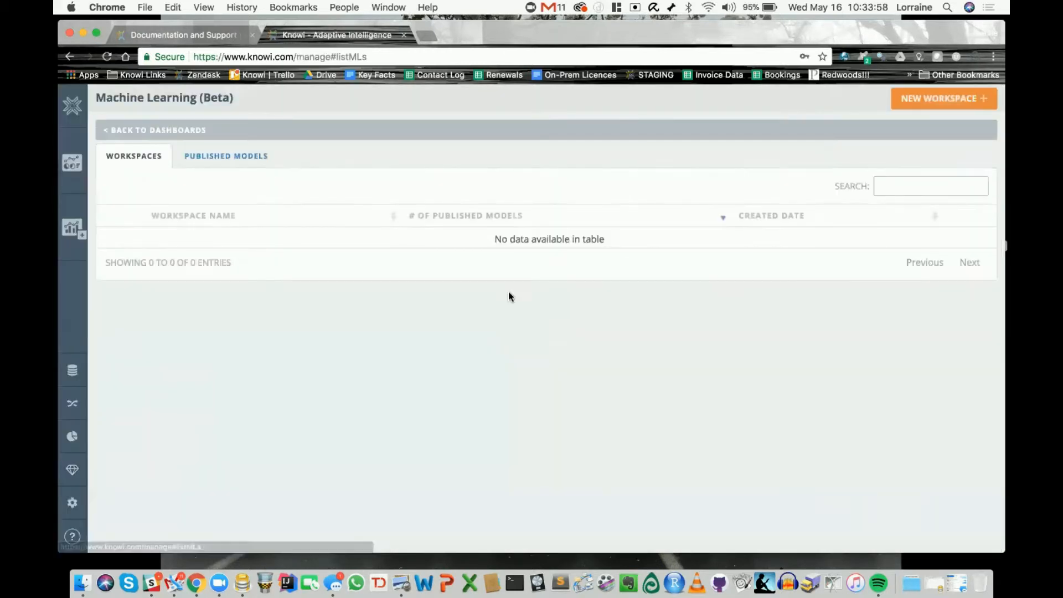
{"action": "left_click", "coordinate": [932, 101]}
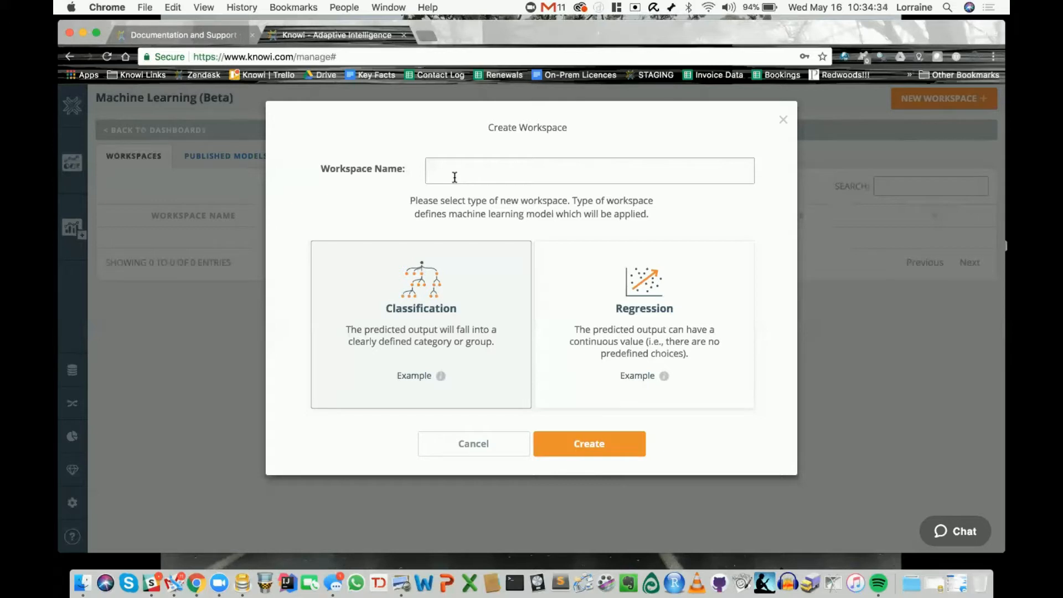
{"action": "left_click", "coordinate": [454, 175]}
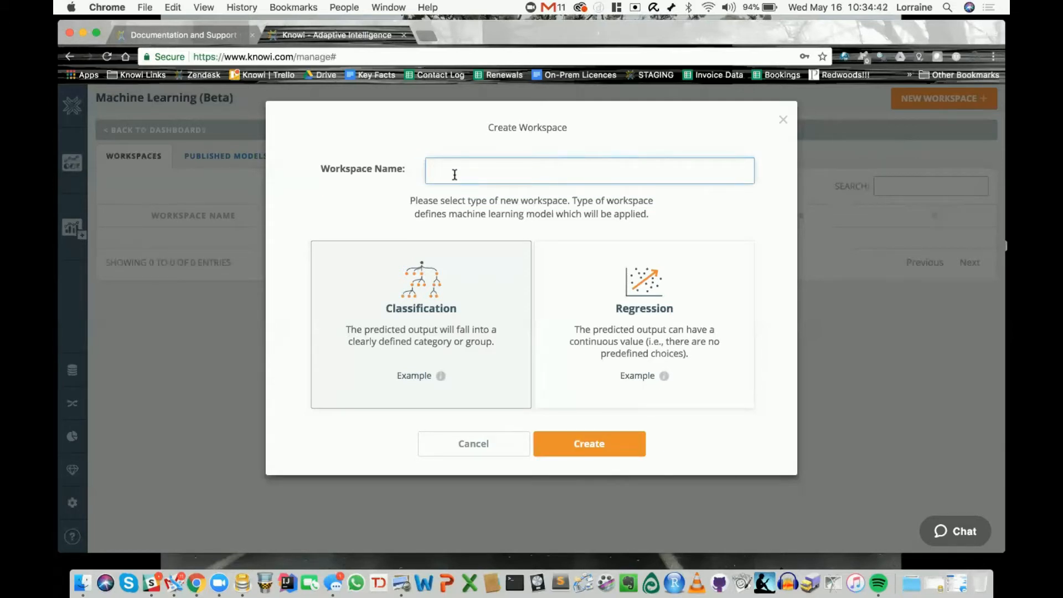
{"action": "type", "text": "Credt Q"}
{"action": "key", "text": "BackSpace"}
{"action": "key", "text": "BackSpace"}
{"action": "key", "text": "BackSpace"}
{"action": "type", "text": "it "}
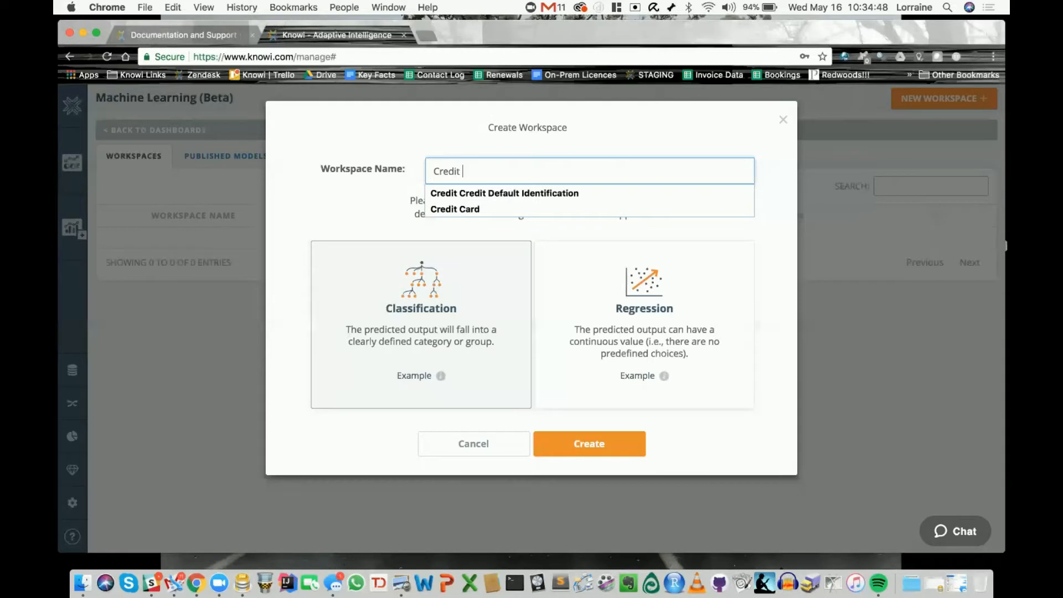
{"action": "type", "text": "Q1"}
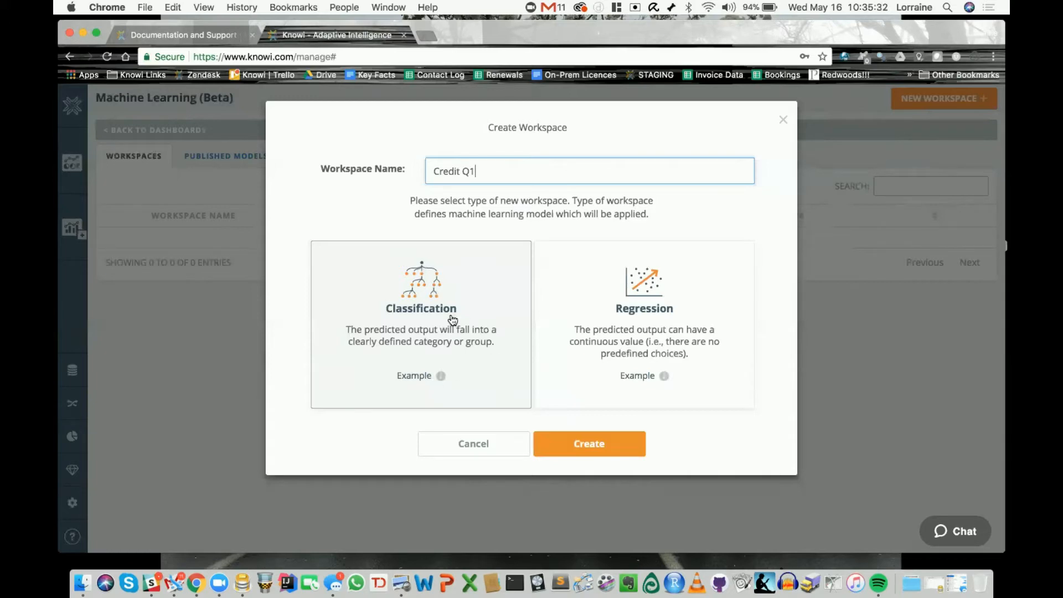
{"action": "left_click", "coordinate": [588, 446]}
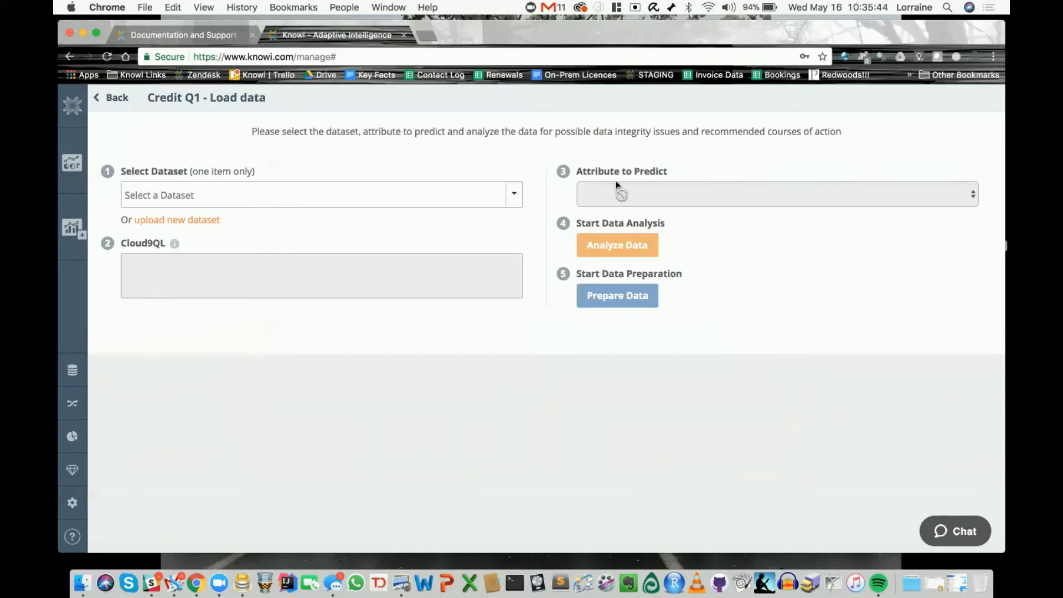
- Select Credit_Card_Training as the dataset for the Credit Q1 workspace
{"action": "left_click", "coordinate": [410, 192]}
{"action": "type", "text": "train"}
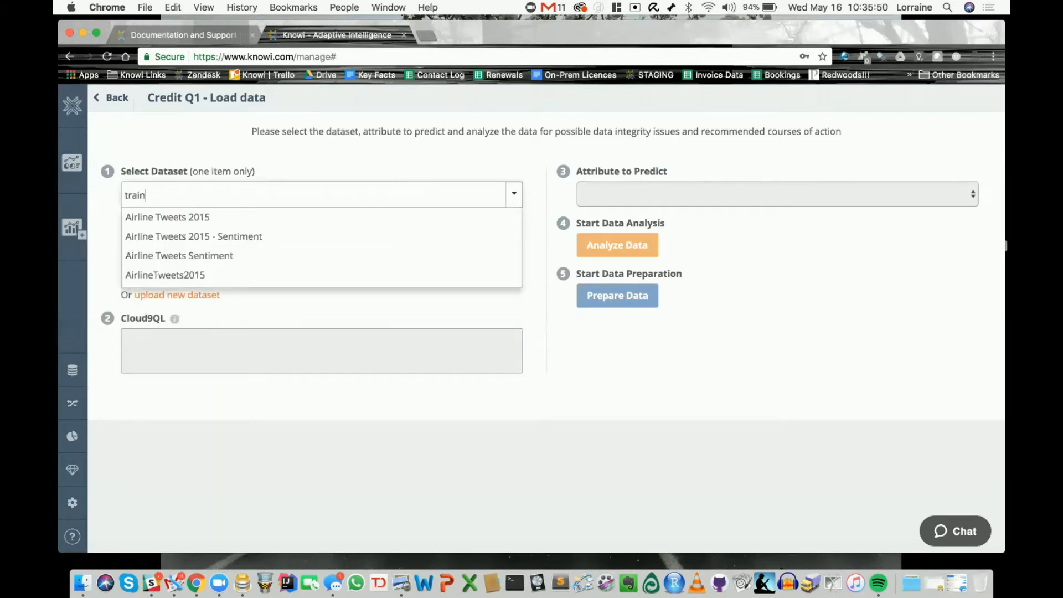
{"action": "left_click", "coordinate": [214, 218]}
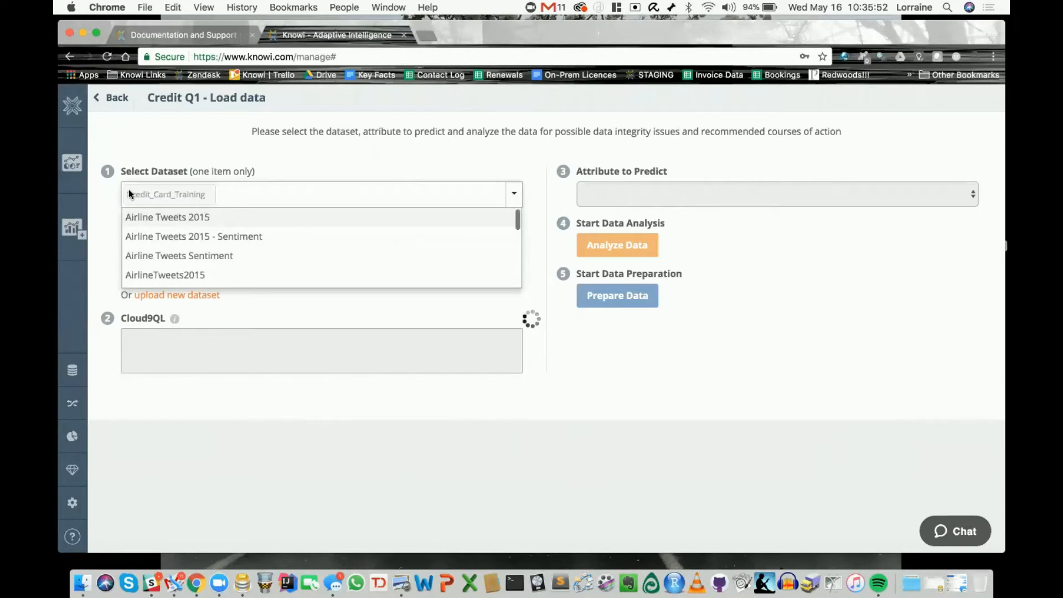
{"action": "left_click", "coordinate": [289, 154]}
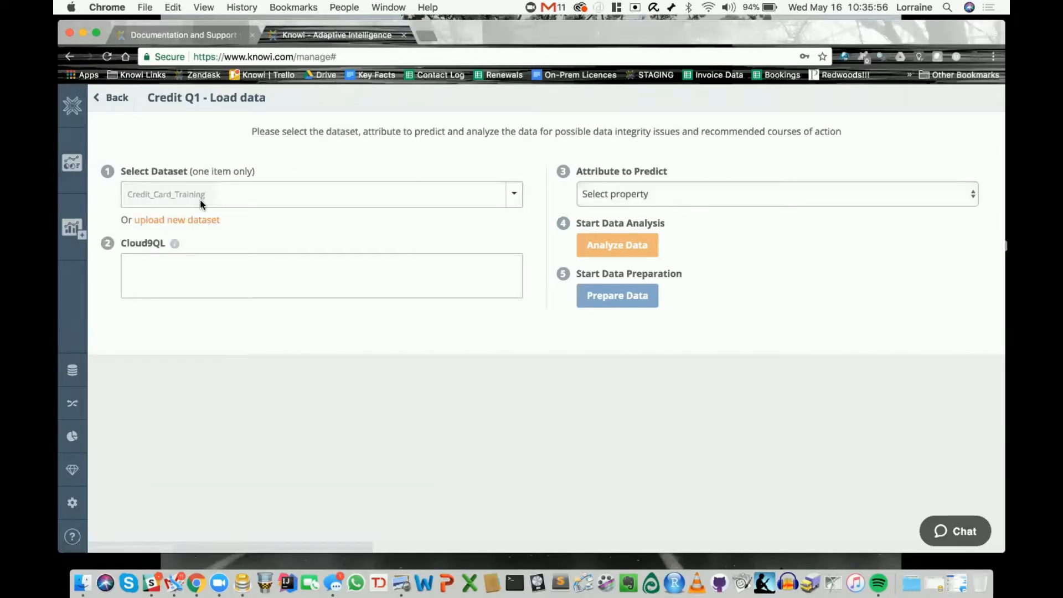
- Set the attribute to predict to "default payment next month" and analyze the data
{"action": "left_click", "coordinate": [636, 194]}
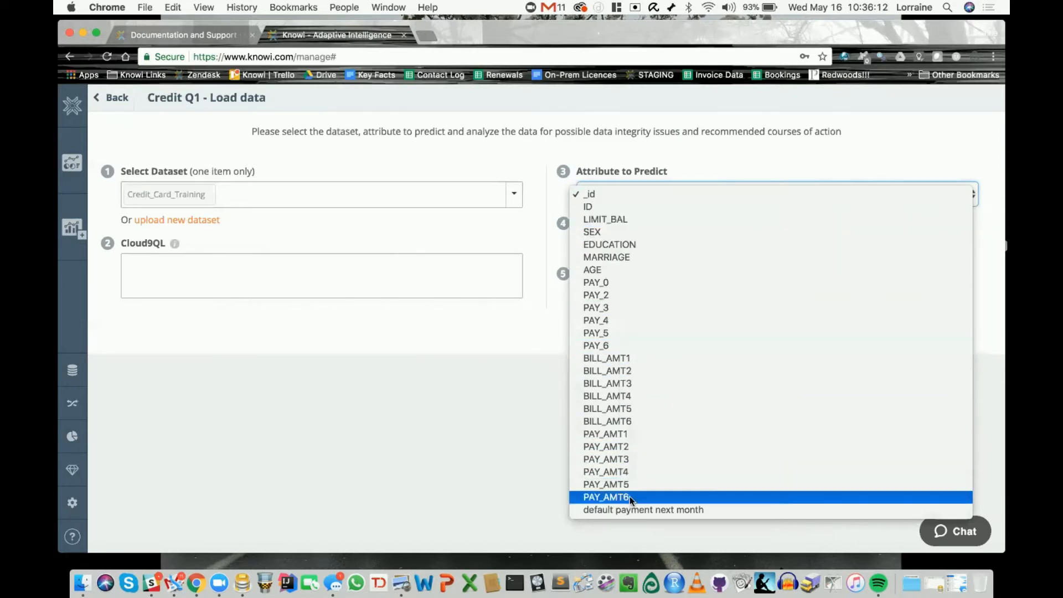
{"action": "left_click", "coordinate": [633, 510]}
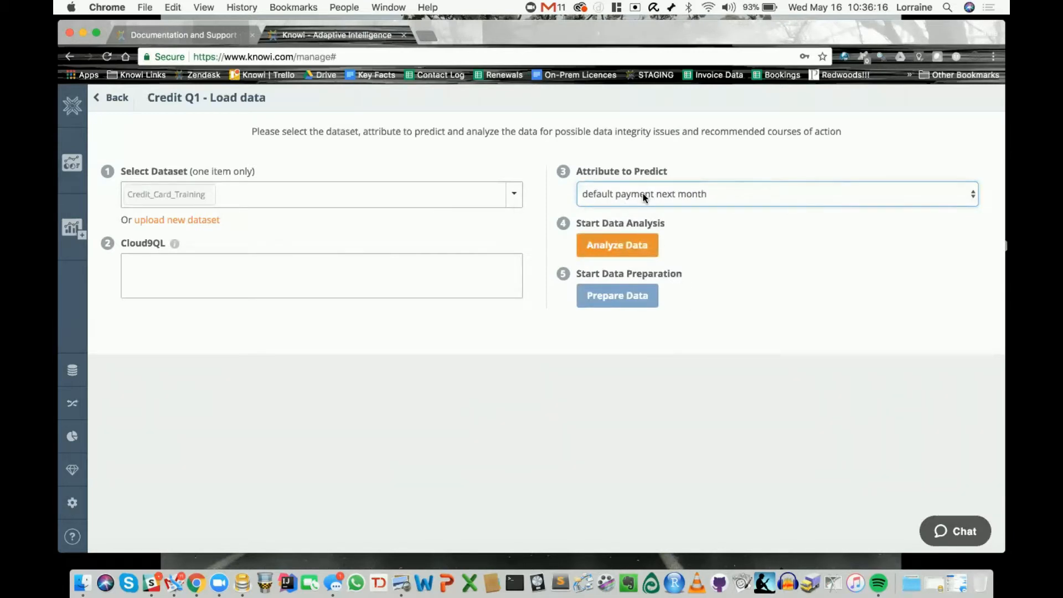
{"action": "left_click", "coordinate": [610, 240]}
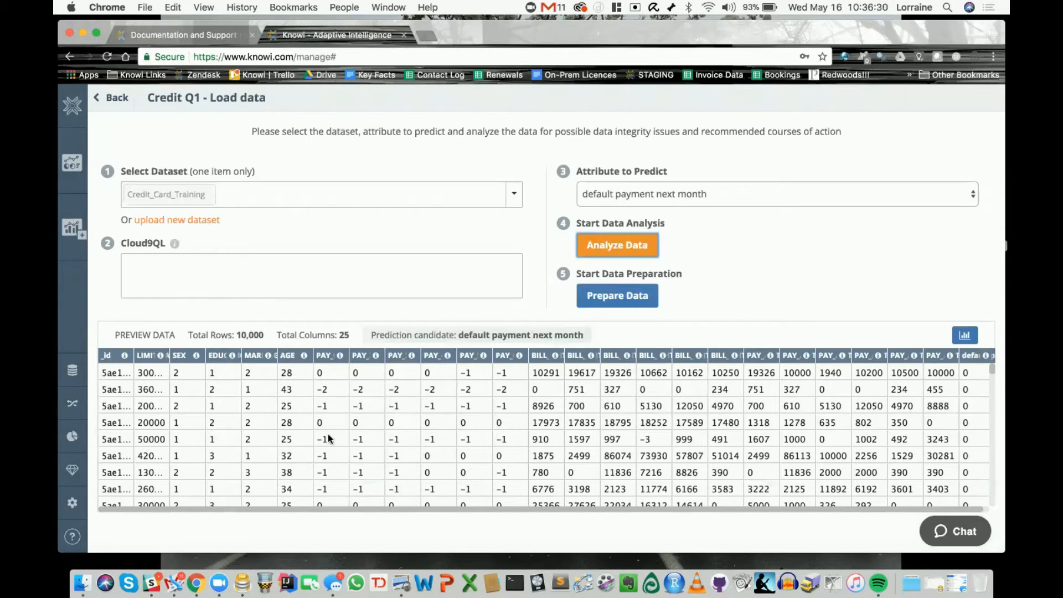
- Inspect the column statistics of BILL_AMT1 and BILL_AMT2 in the data preview, and close the details
{"action": "left_click", "coordinate": [557, 359]}
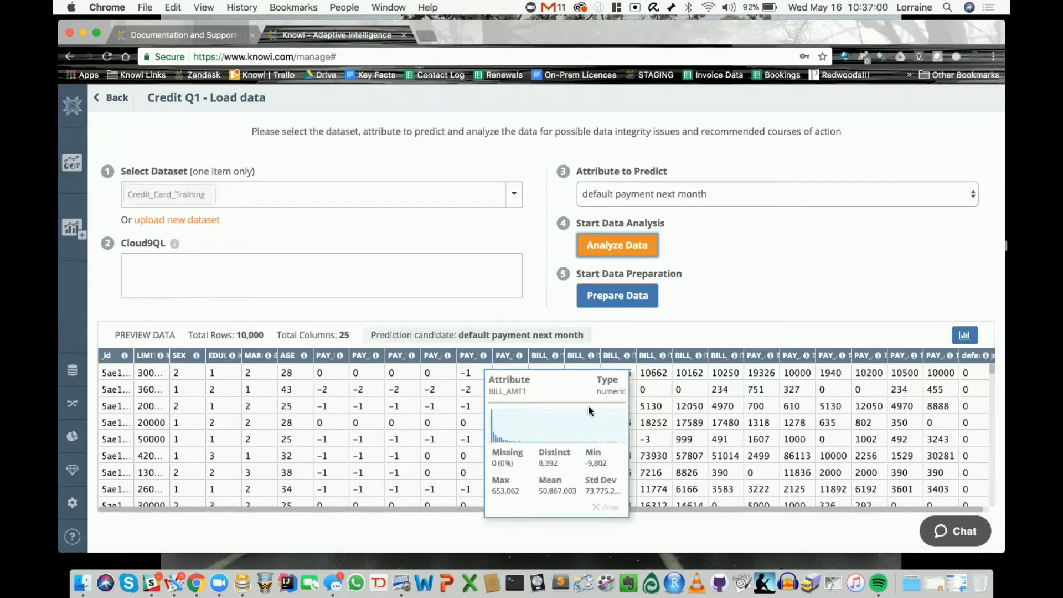
{"action": "left_click", "coordinate": [591, 356]}
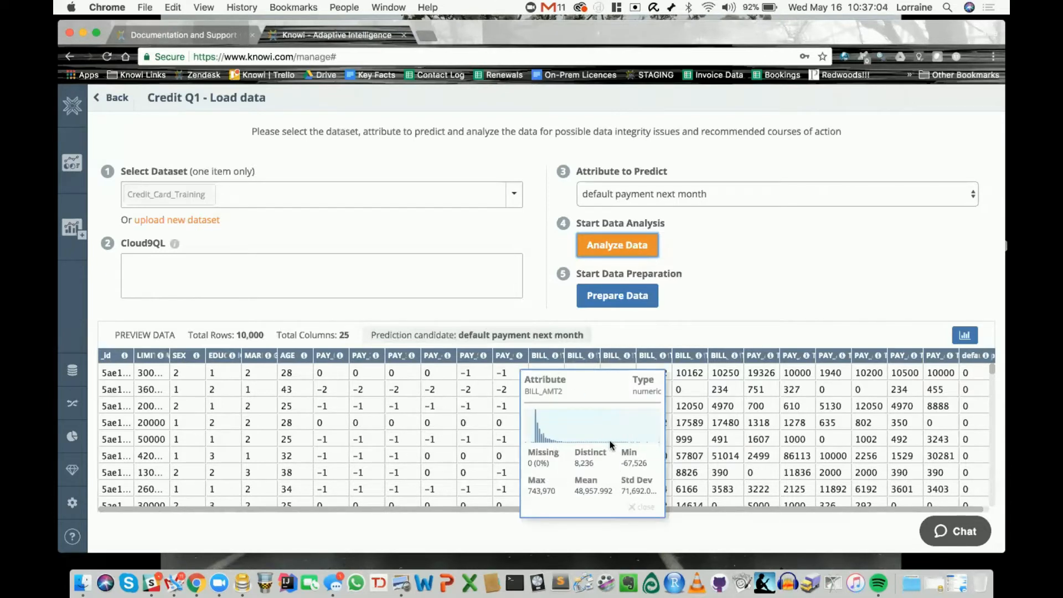
{"action": "left_click", "coordinate": [633, 508]}
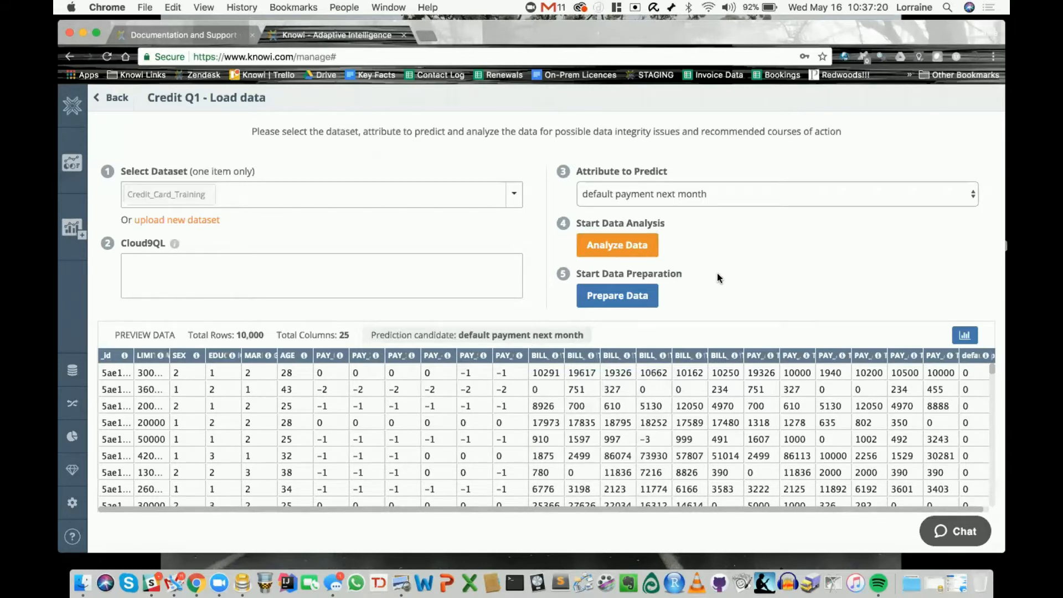
- Start data preparation and try to accept the attribute data types as detected
{"action": "left_click", "coordinate": [636, 299]}
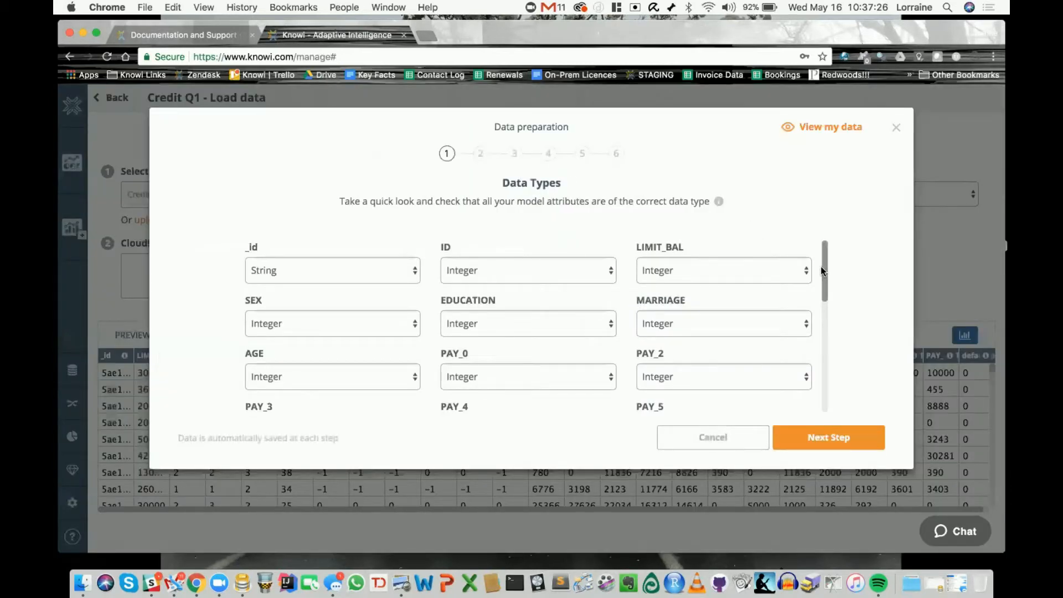
{"action": "mouse_move", "coordinate": [825, 272]}
{"action": "left_mouse_down"}
{"action": "mouse_move", "coordinate": [822, 377]}
{"action": "mouse_move", "coordinate": [830, 256]}
{"action": "left_mouse_up"}
{"action": "left_click_drag", "start_coordinate": [824, 260], "coordinate": [823, 299]}
{"action": "left_click", "coordinate": [819, 434]}
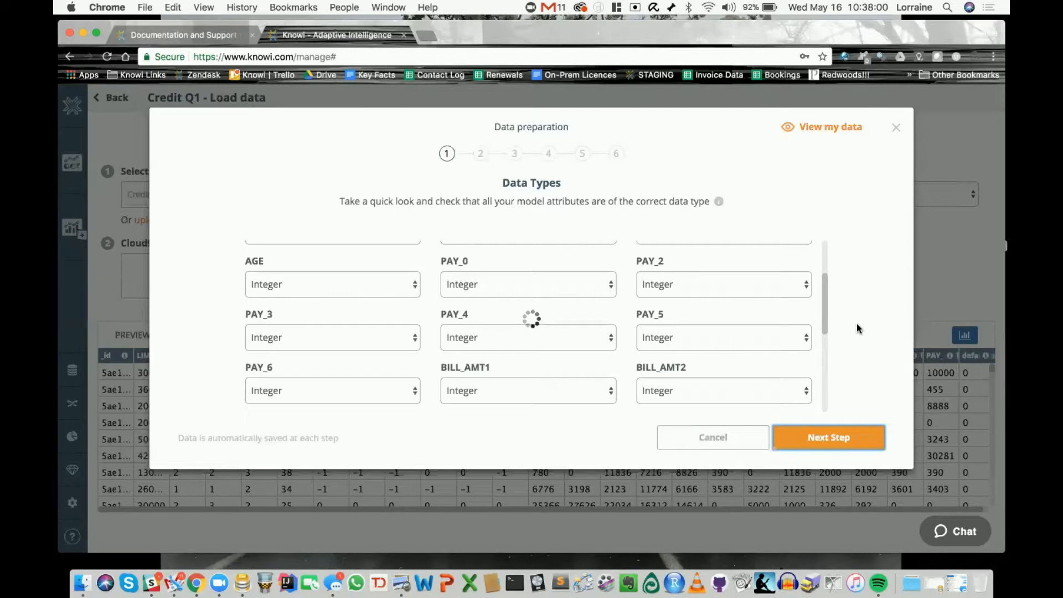
{"action": "left_click", "coordinate": [828, 440]}
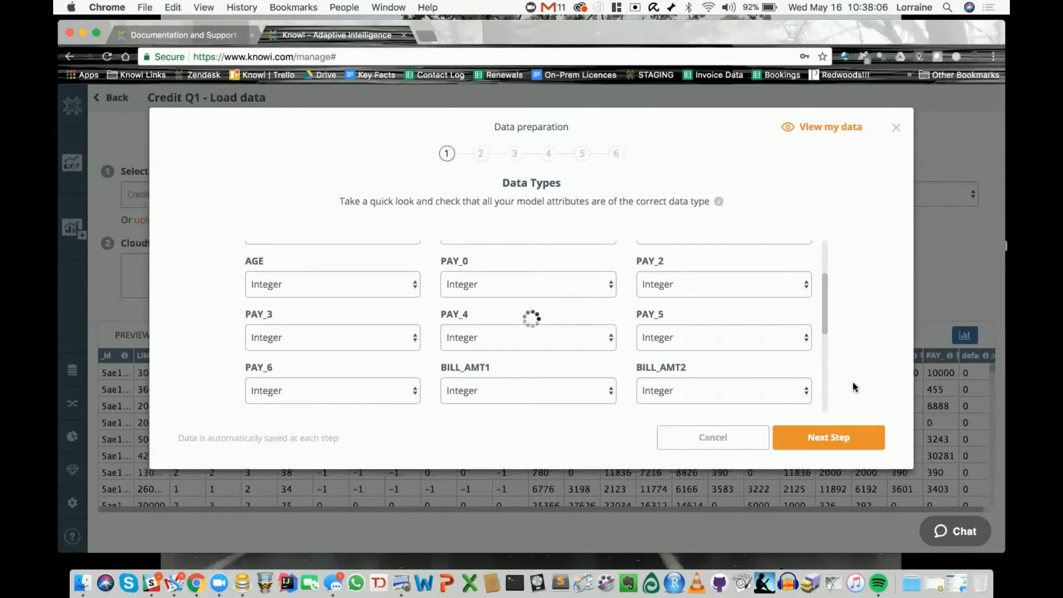
- Cancel the data preparation, reopen the Credit Q1 workspace for editing and start preparing its data again
{"action": "left_click", "coordinate": [696, 440]}
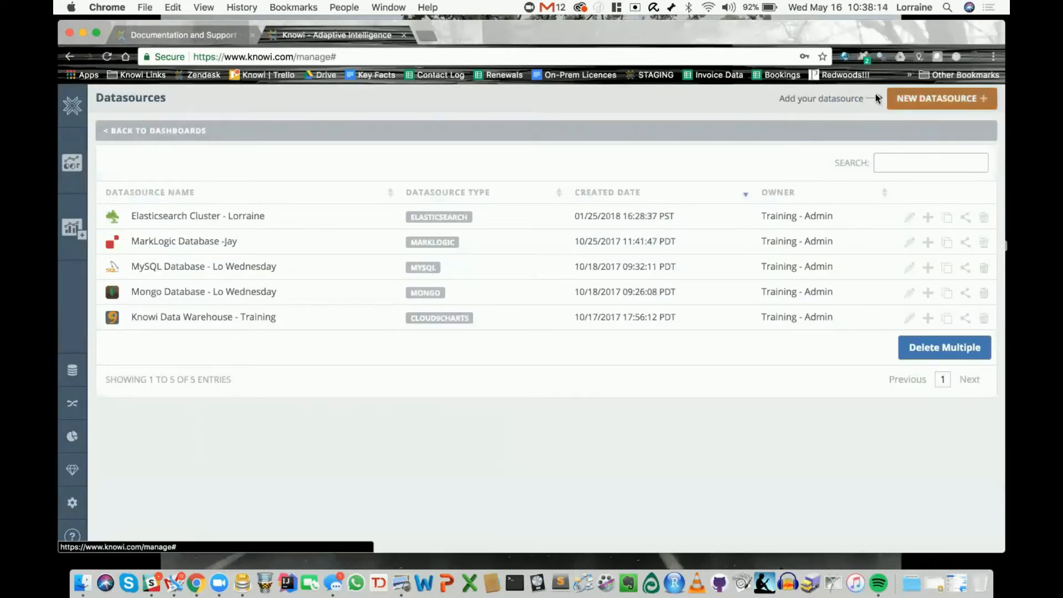
{"action": "left_click", "coordinate": [941, 98]}
{"action": "left_click", "coordinate": [72, 467]}
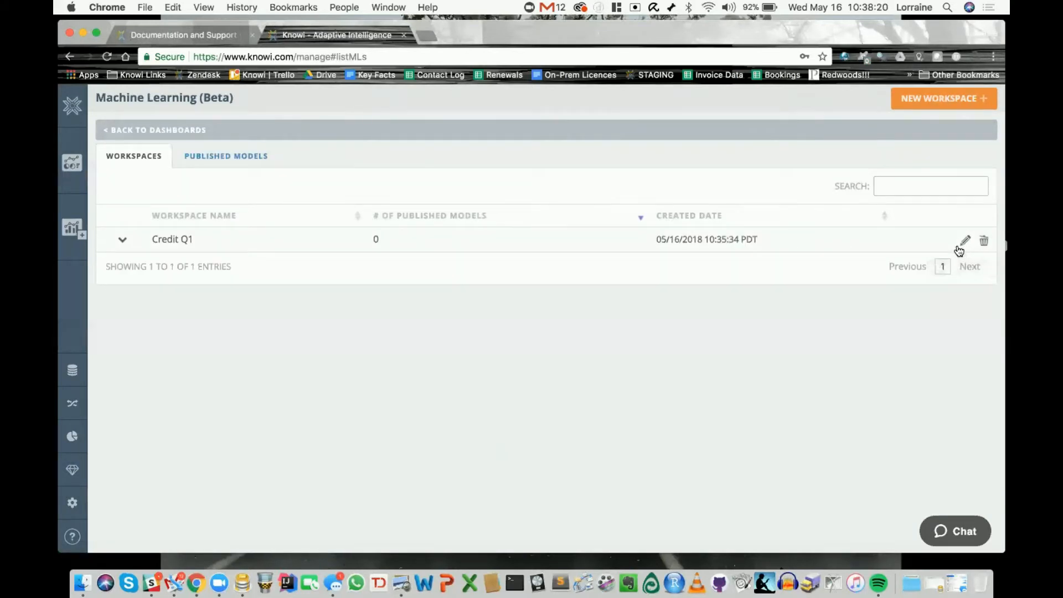
{"action": "left_click", "coordinate": [963, 242]}
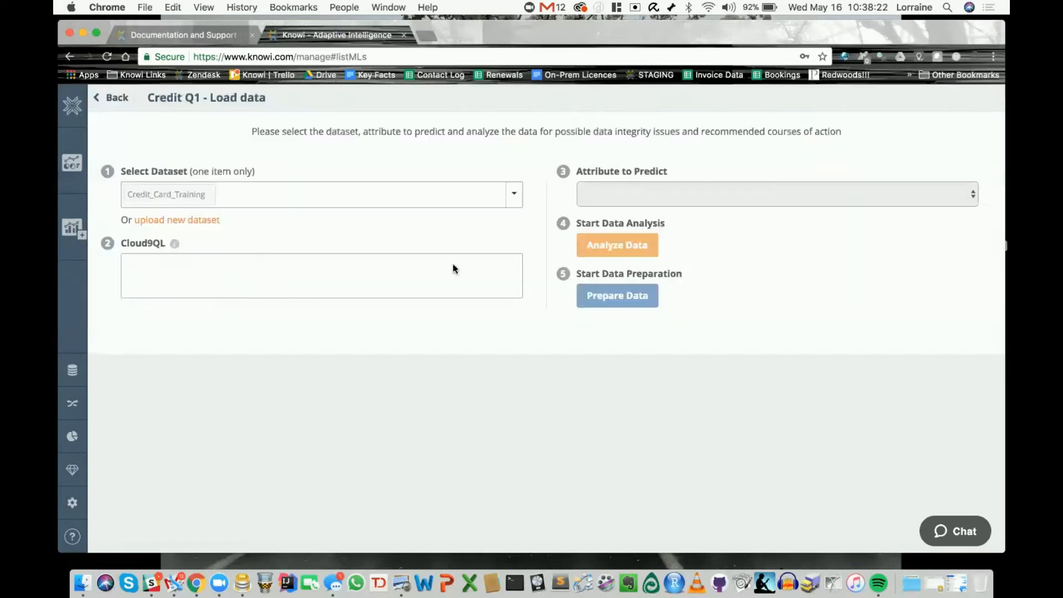
{"action": "left_click", "coordinate": [613, 301]}
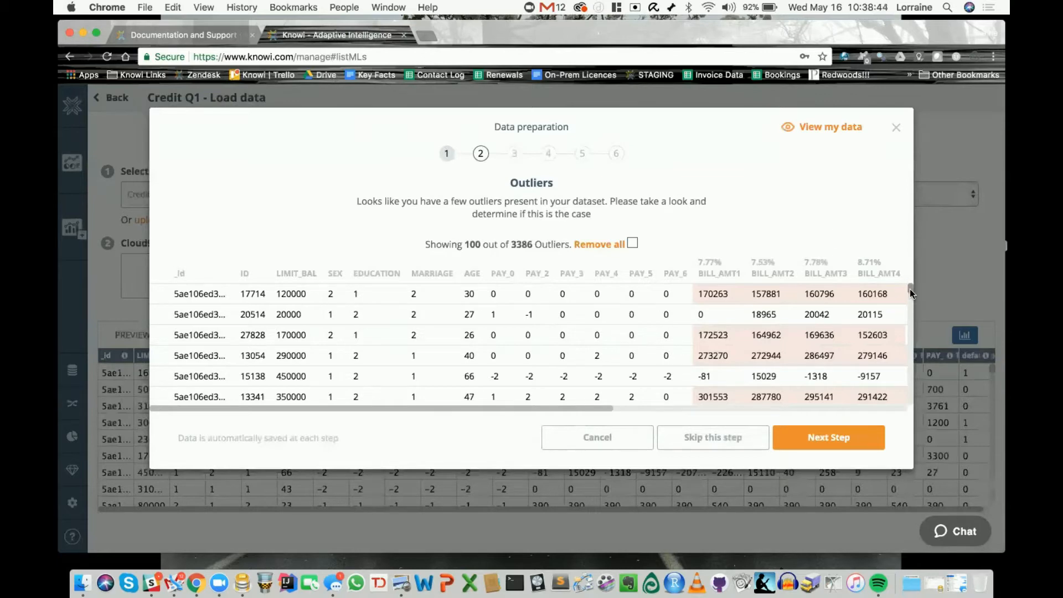
- Review the rows flagged as outliers and continue to the missing values check without removing any
{"action": "left_click_drag", "start_coordinate": [909, 288], "coordinate": [908, 298]}
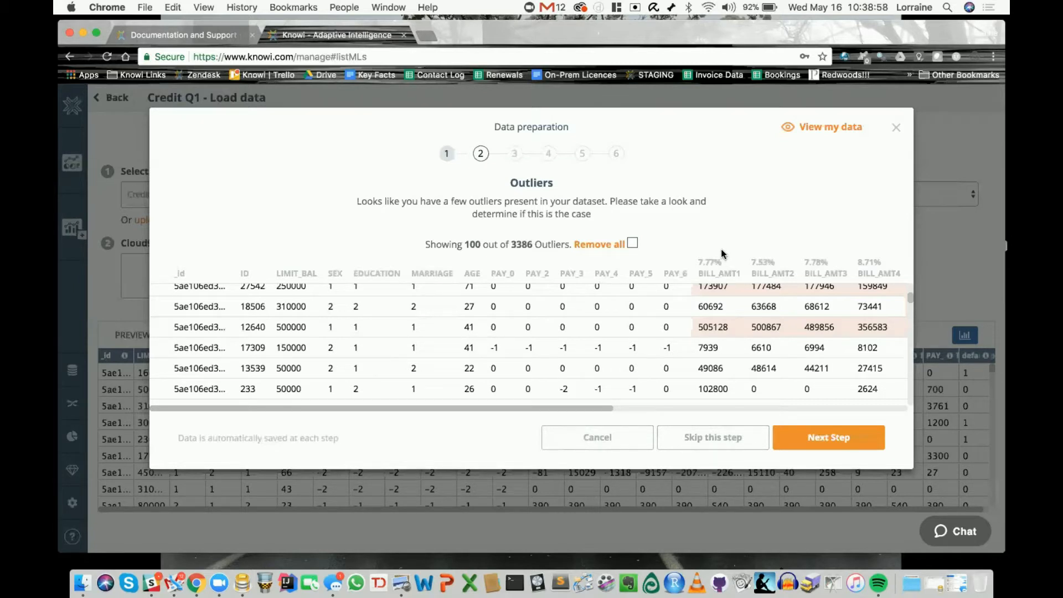
{"action": "left_click", "coordinate": [815, 440]}
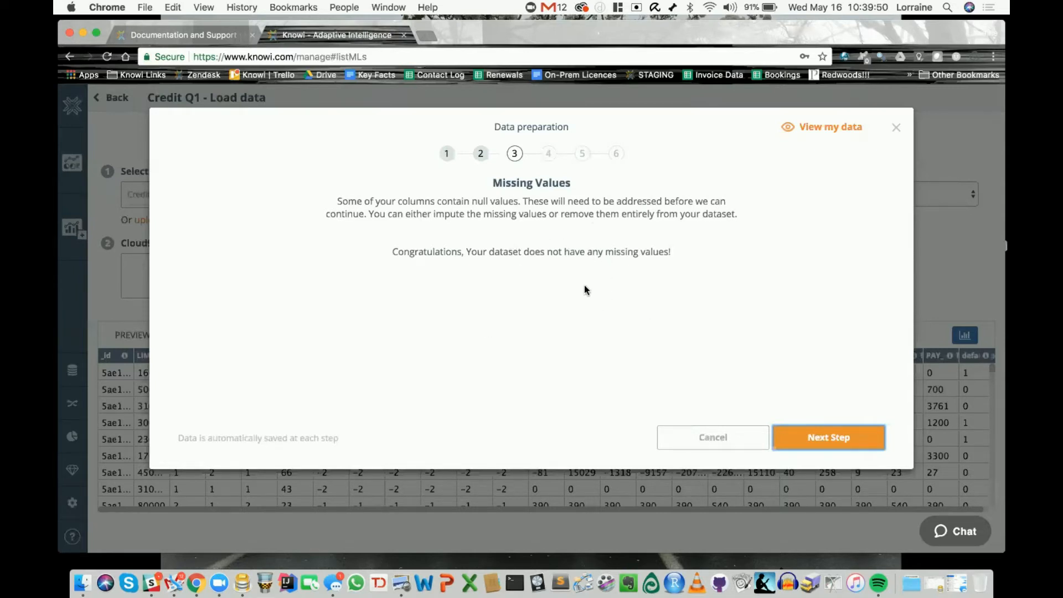
- Finish preparing the data without rescaling, discrete grouping or dummy variables
{"action": "left_click", "coordinate": [810, 438]}
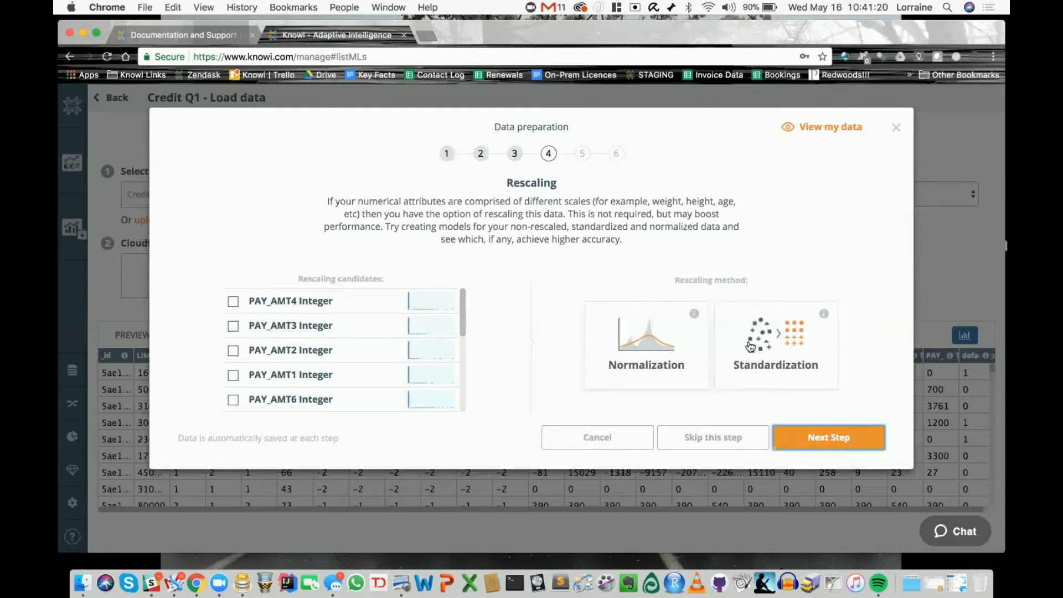
{"action": "left_click", "coordinate": [825, 440]}
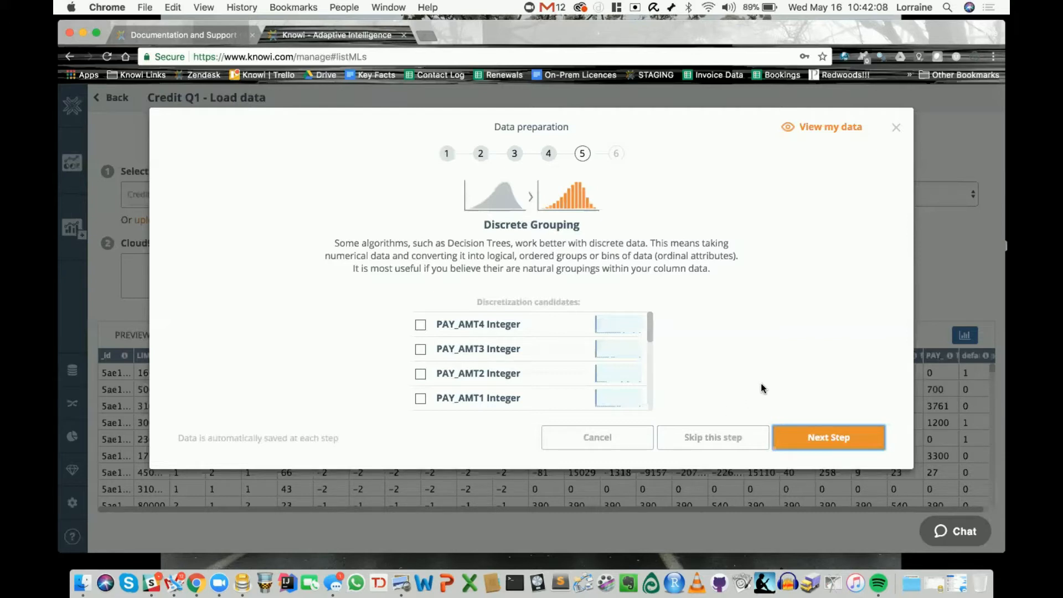
{"action": "left_click", "coordinate": [830, 437]}
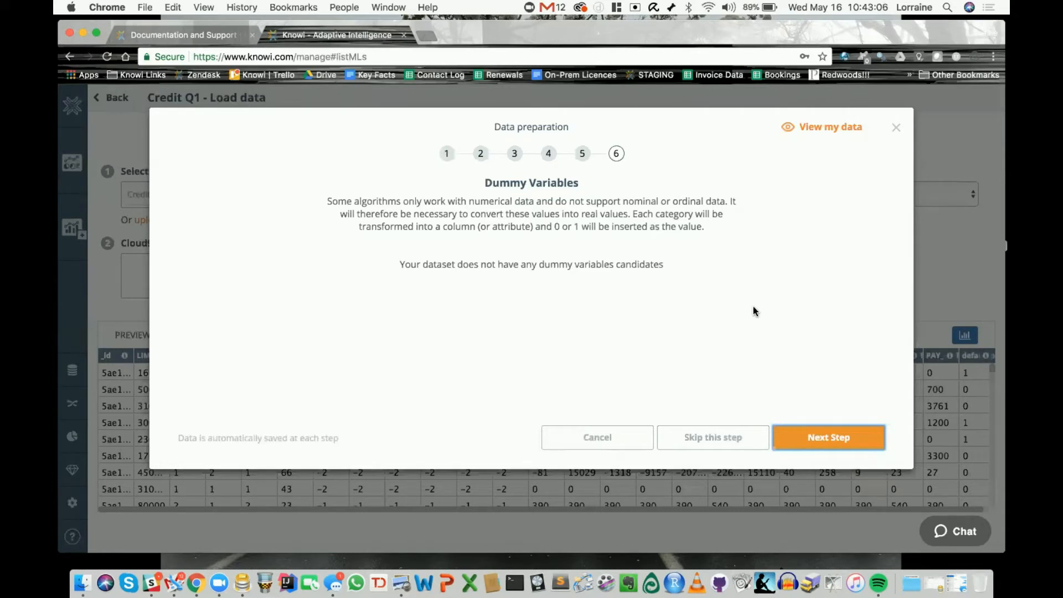
{"action": "left_click", "coordinate": [826, 440]}
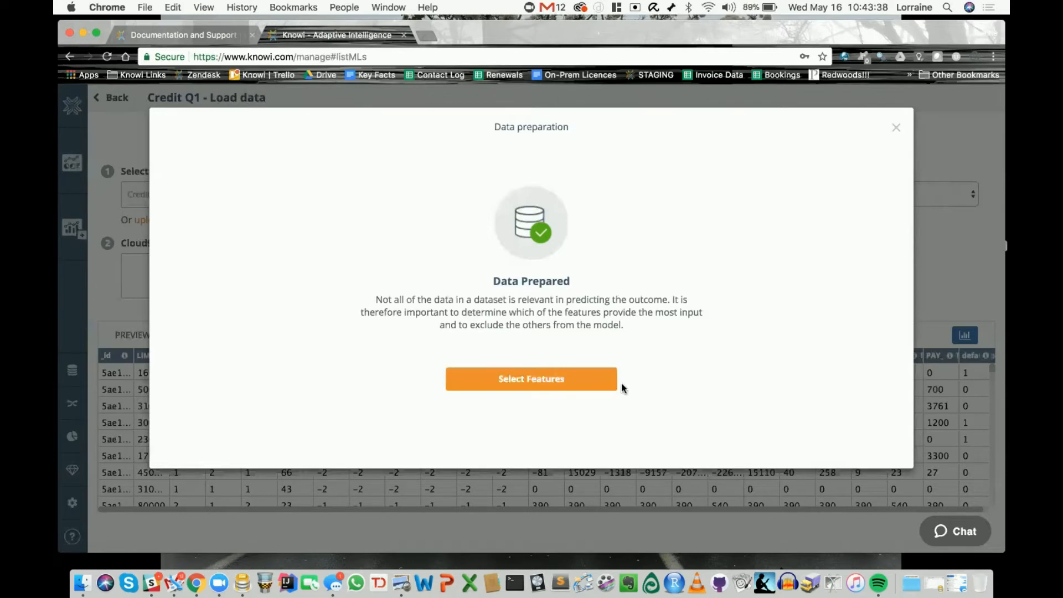
- Manually select all dataset features for the model except _id and ID, and continue to model creation
{"action": "left_click", "coordinate": [592, 386]}
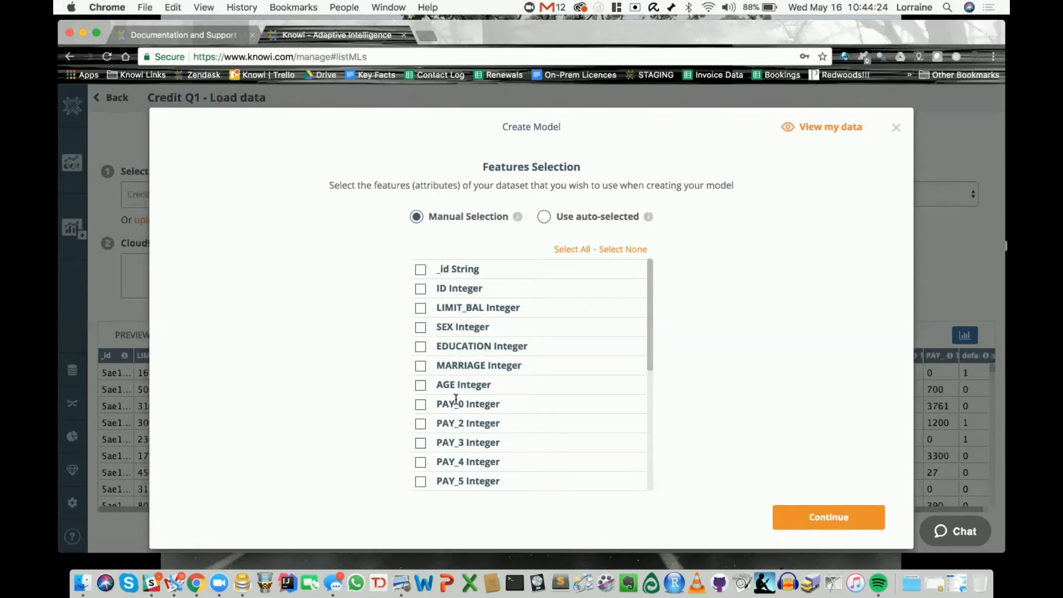
{"action": "left_click", "coordinate": [570, 250]}
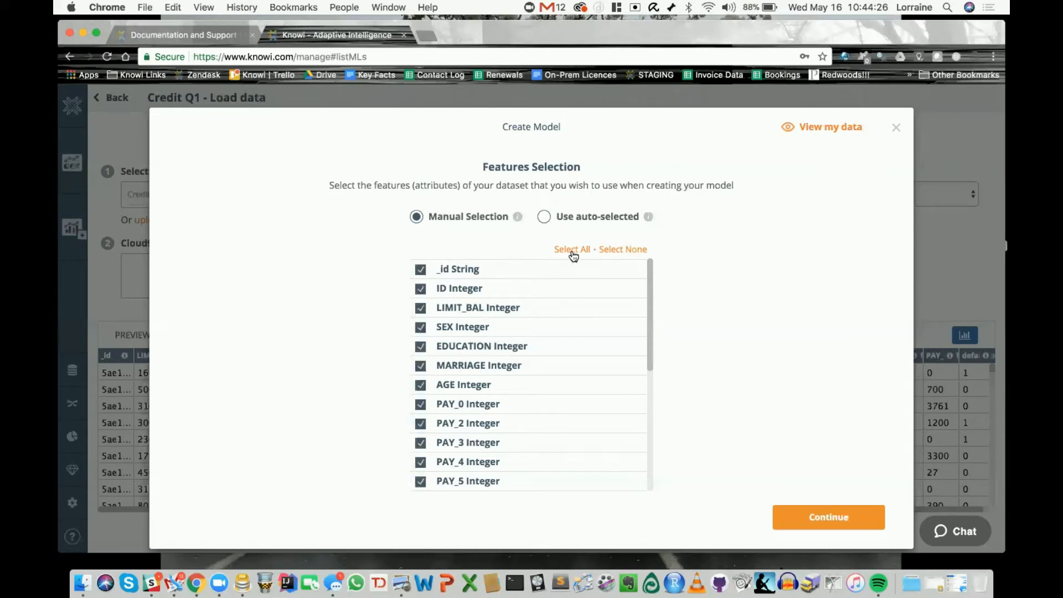
{"action": "left_click", "coordinate": [420, 271]}
{"action": "left_click", "coordinate": [420, 290]}
{"action": "left_click", "coordinate": [829, 518]}
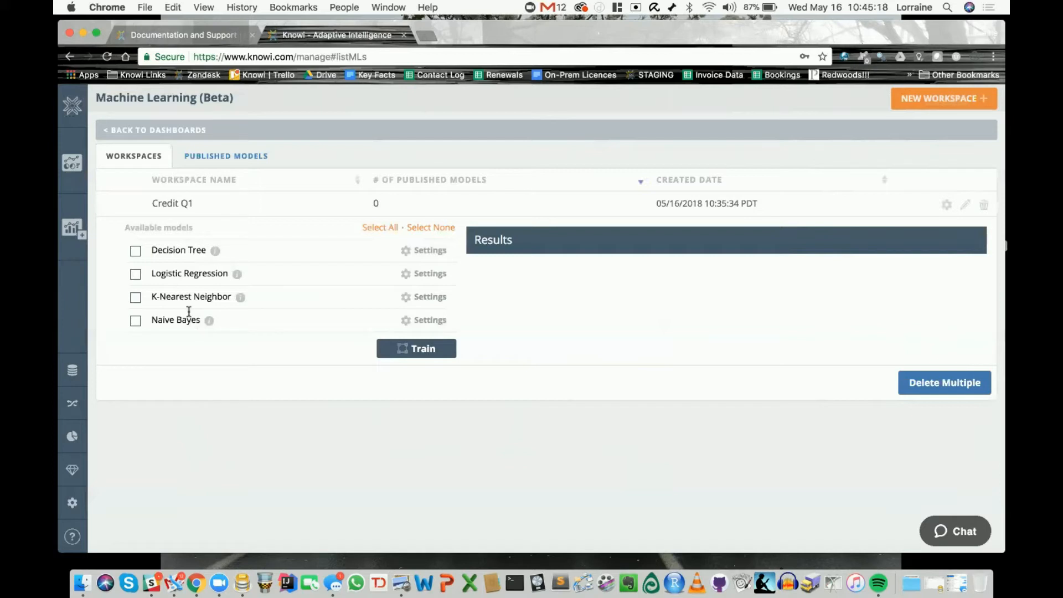
- Train all available models on the Credit Q1 workspace, with K-Nearest Neighbor set to 3 neighbors
{"action": "left_click", "coordinate": [386, 229]}
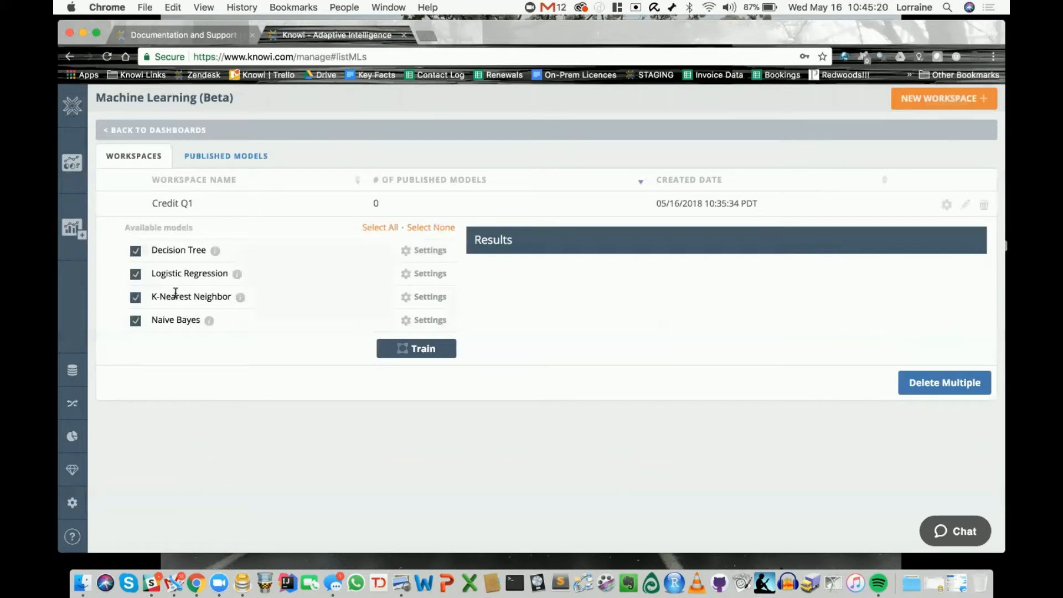
{"action": "left_click", "coordinate": [407, 297]}
{"action": "left_click_drag", "start_coordinate": [430, 164], "coordinate": [407, 166]}
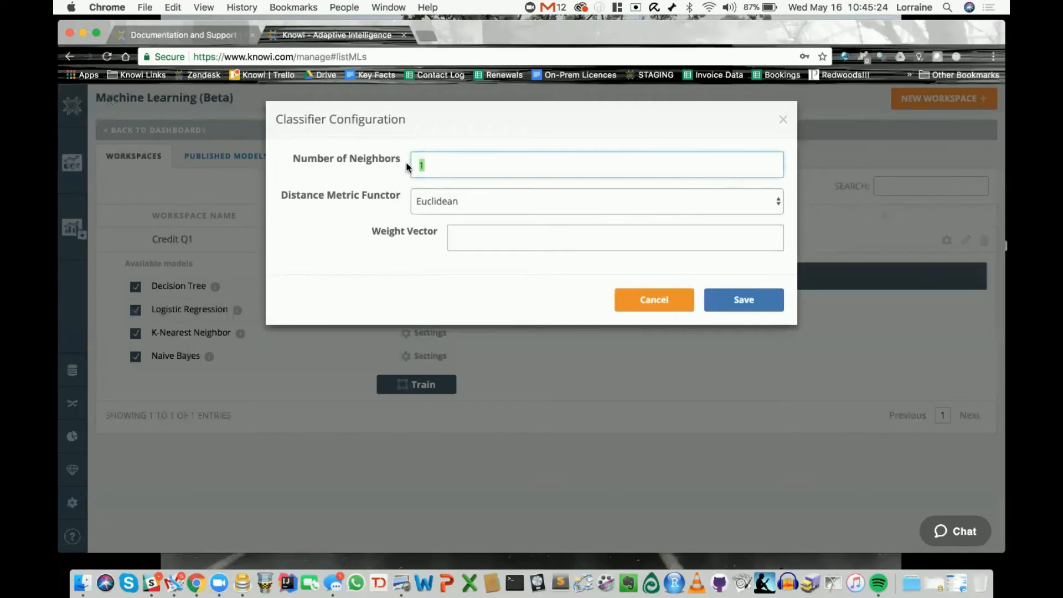
{"action": "type", "text": "3"}
{"action": "left_click", "coordinate": [744, 300]}
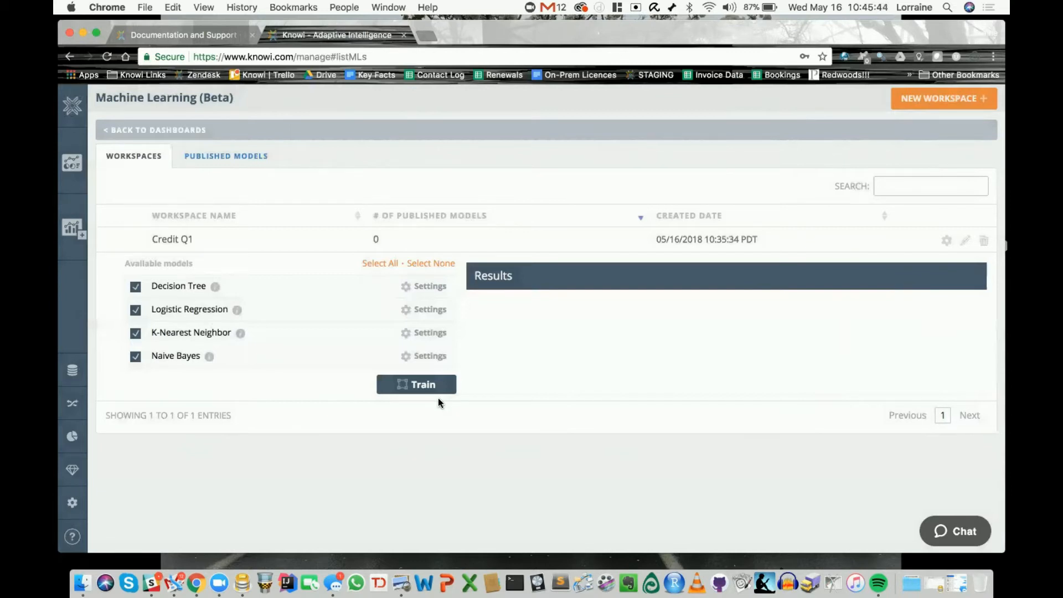
{"action": "left_click", "coordinate": [427, 383]}
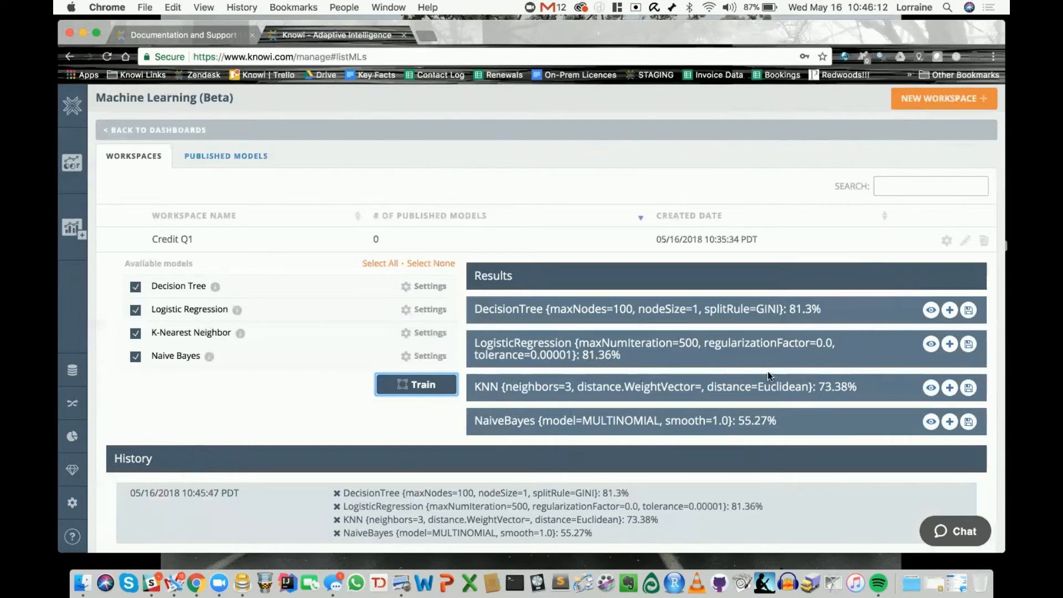
- Compare the Logistic Regression model's predictions with the actual defaults and examine its performance metrics
{"action": "left_click", "coordinate": [932, 345]}
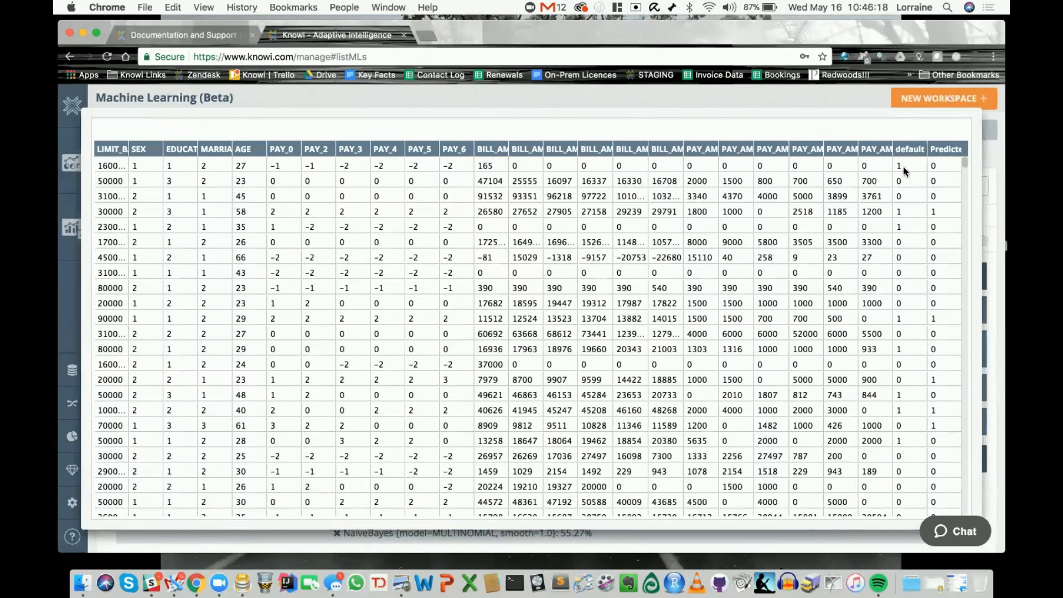
{"action": "left_click", "coordinate": [989, 221]}
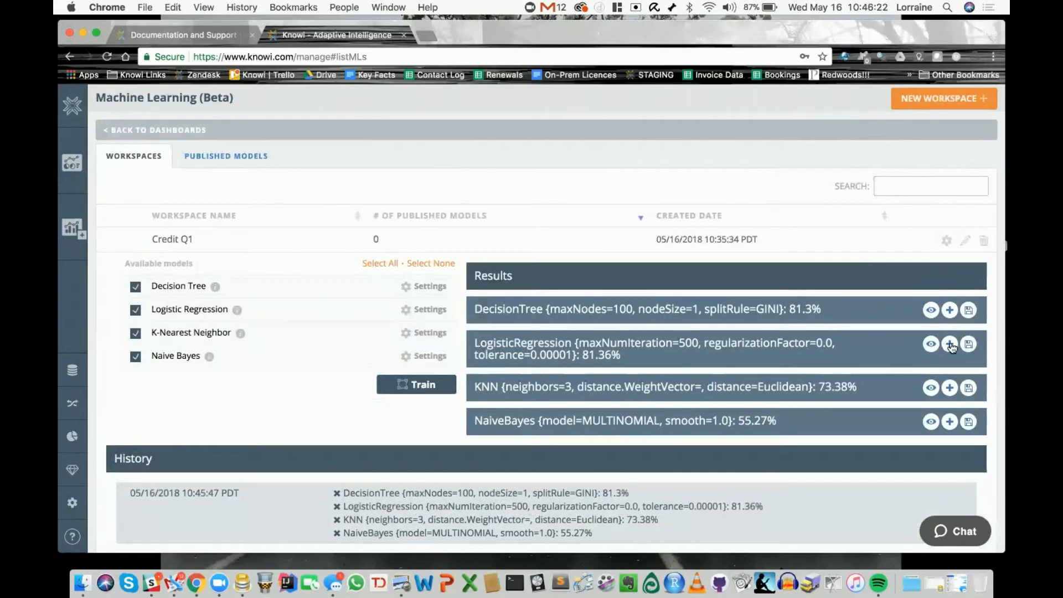
{"action": "left_click", "coordinate": [950, 345]}
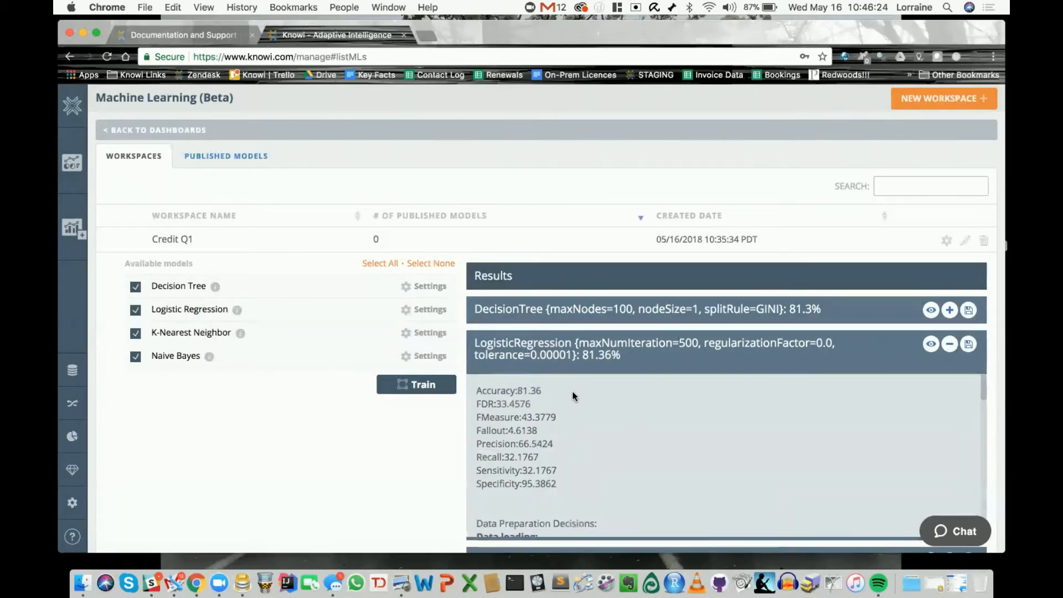
{"action": "scroll", "coordinate": [581, 466], "scroll_direction": "down", "scroll_amount": 2}
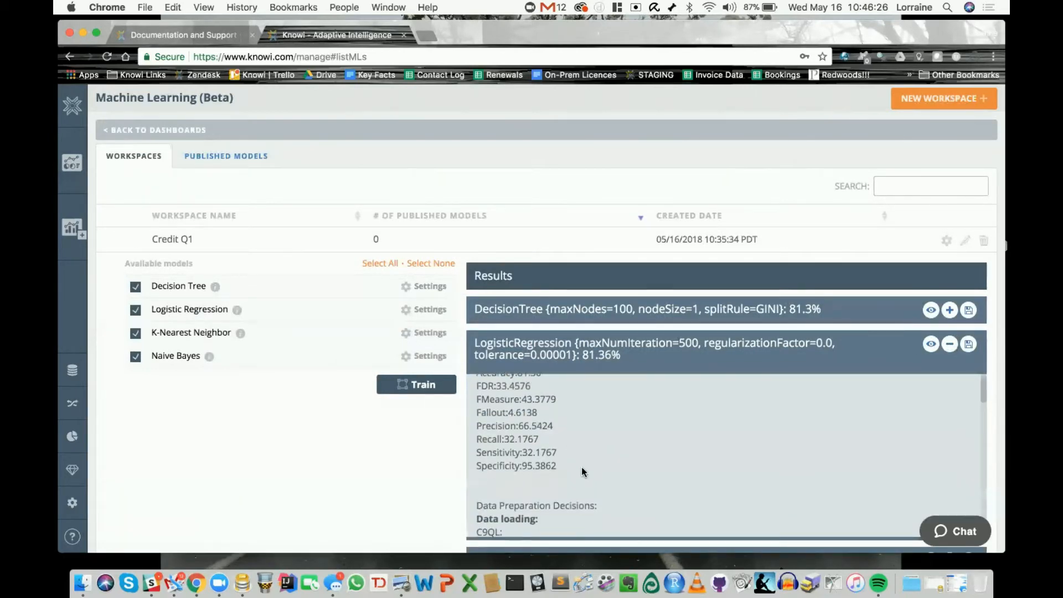
{"action": "scroll", "coordinate": [577, 429], "scroll_direction": "up", "scroll_amount": 1}
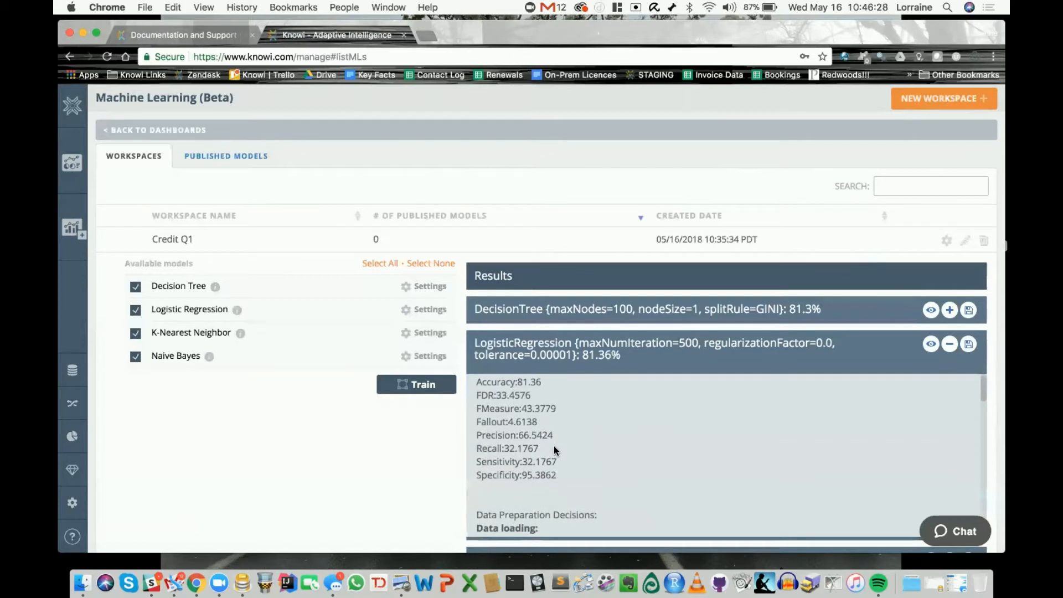
- Review the data preparation decisions recorded for the Logistic Regression model and the training history
{"action": "scroll", "coordinate": [600, 444], "scroll_direction": "down", "scroll_amount": 5}
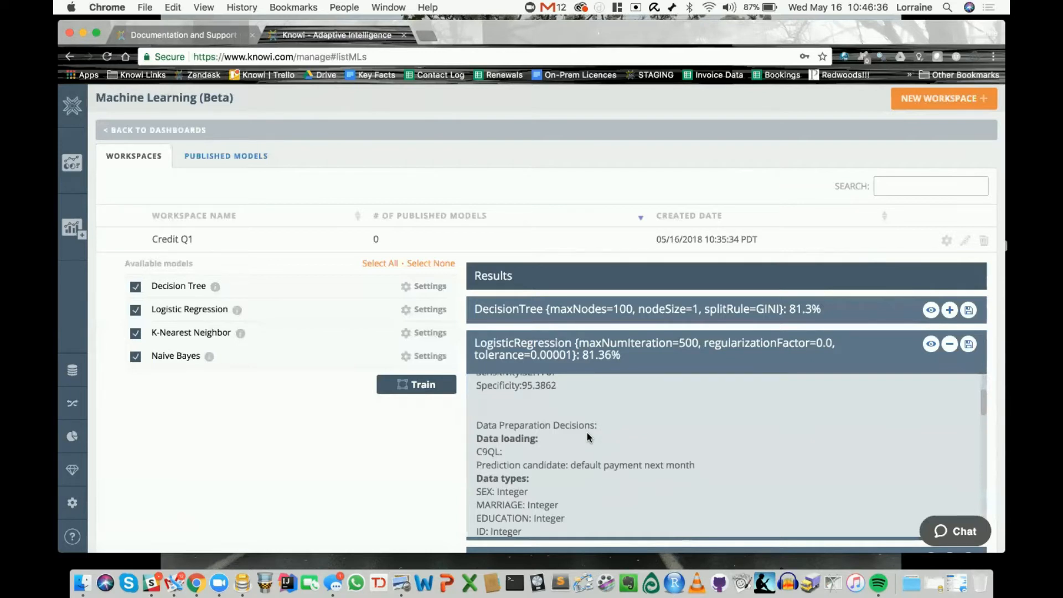
{"action": "scroll", "coordinate": [594, 501], "scroll_direction": "down", "scroll_amount": 2}
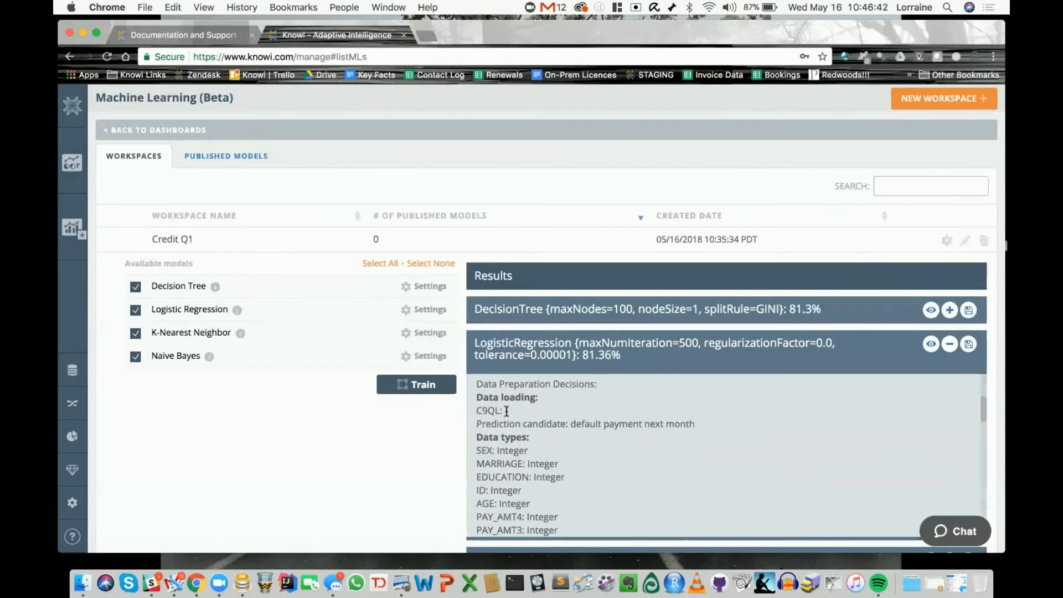
{"action": "scroll", "coordinate": [705, 429], "scroll_direction": "down", "scroll_amount": 5}
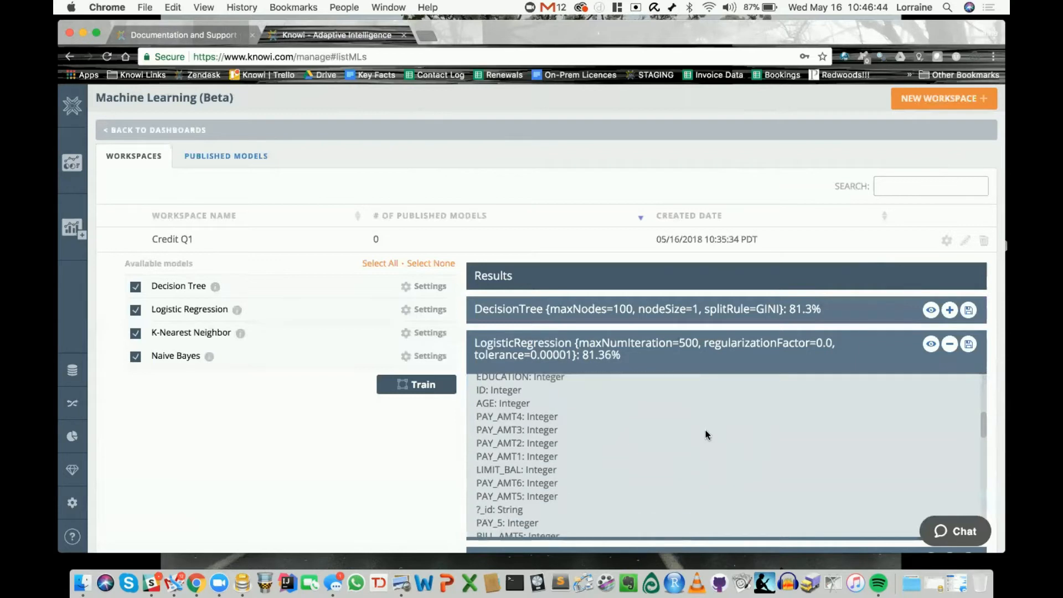
{"action": "scroll", "coordinate": [560, 437], "scroll_direction": "down", "scroll_amount": 5}
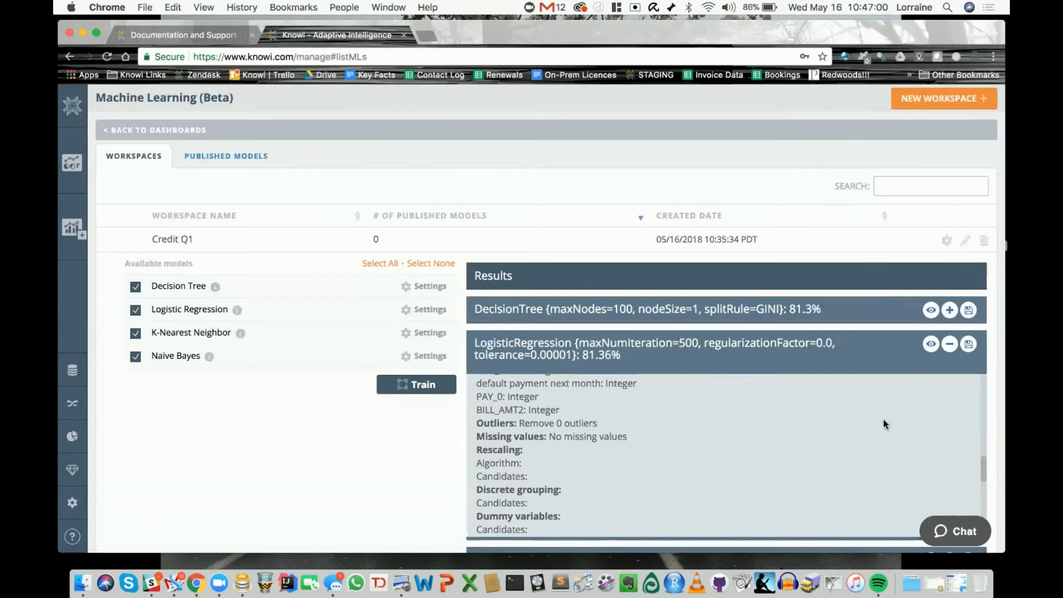
{"action": "scroll", "coordinate": [387, 451], "scroll_direction": "down", "scroll_amount": 5}
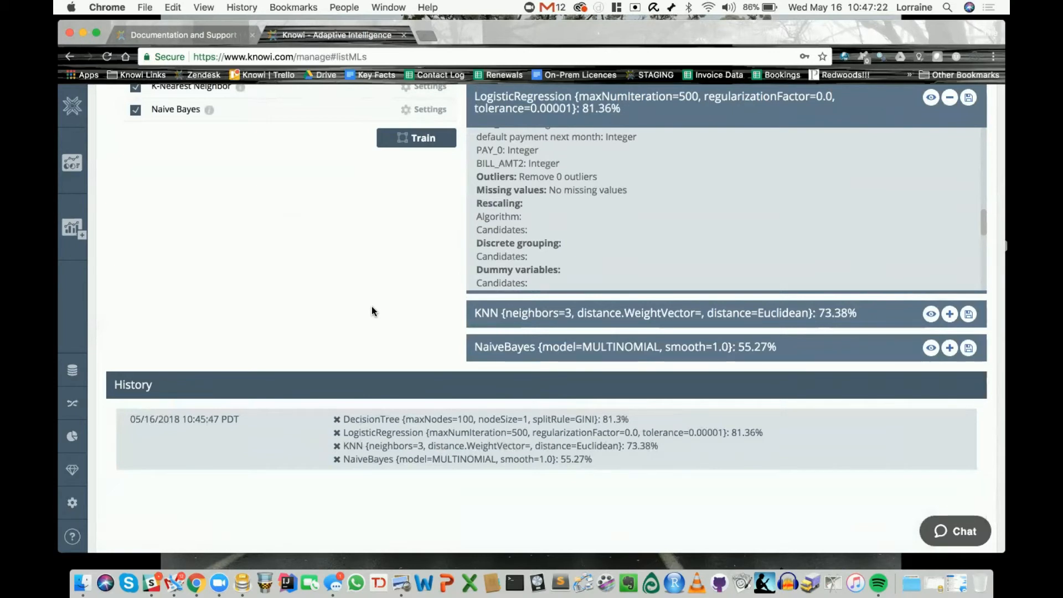
- Publish the Logistic Regression model under the name Q1 Model
{"action": "scroll", "coordinate": [370, 307], "scroll_direction": "up", "scroll_amount": 2}
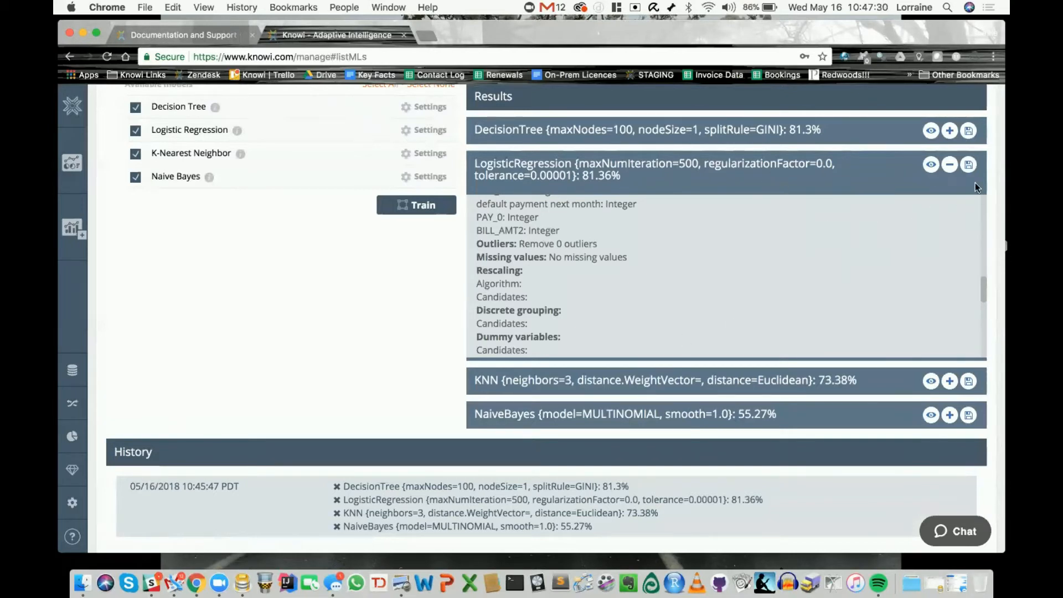
{"action": "left_click", "coordinate": [968, 167]}
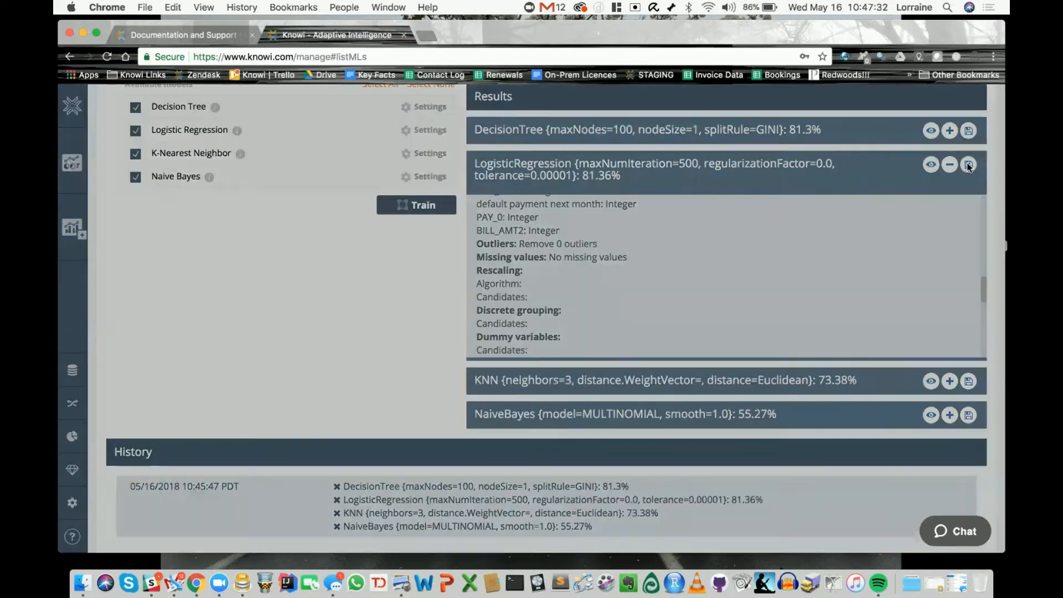
{"action": "left_click", "coordinate": [638, 156]}
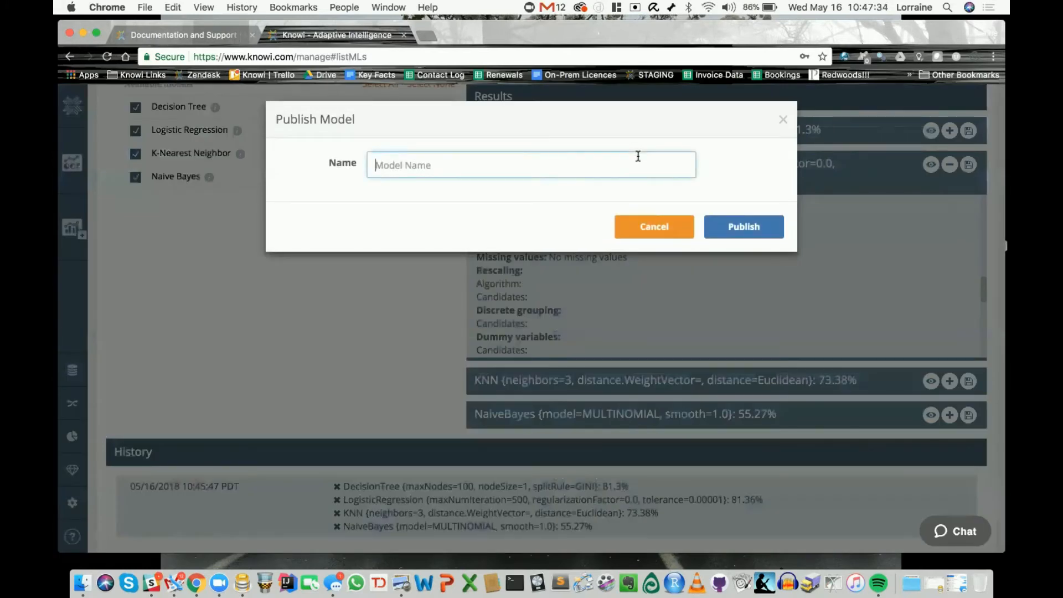
{"action": "type", "text": "Q1 Model"}
{"action": "left_click", "coordinate": [765, 223]}
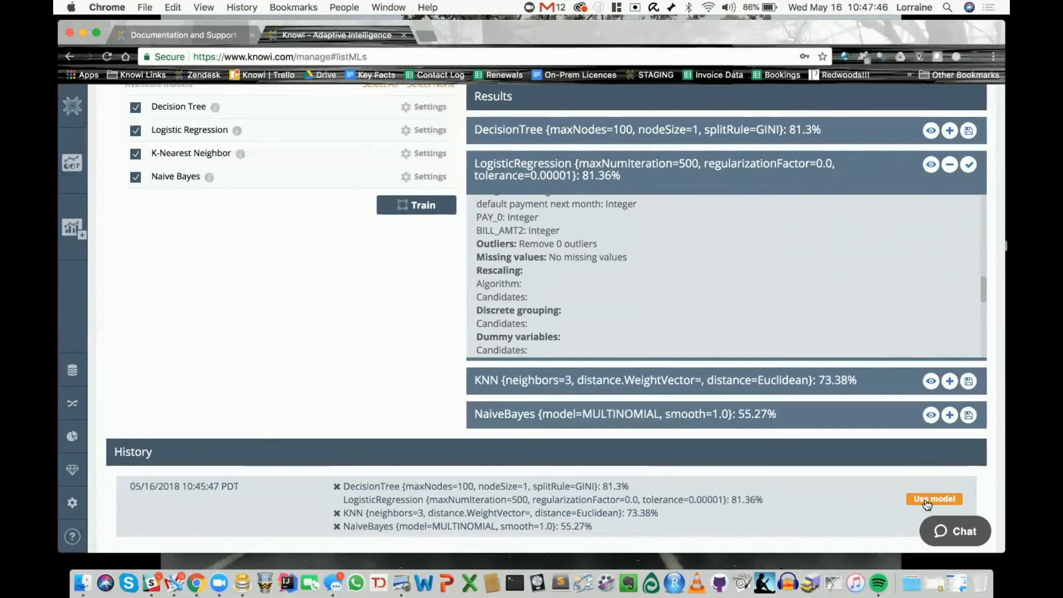
- Use the published model in a new query on the cc_default_ml collection of the Mongo Database - Lo Wednesday datasource
{"action": "scroll", "coordinate": [926, 503], "scroll_direction": "down", "scroll_amount": 2}
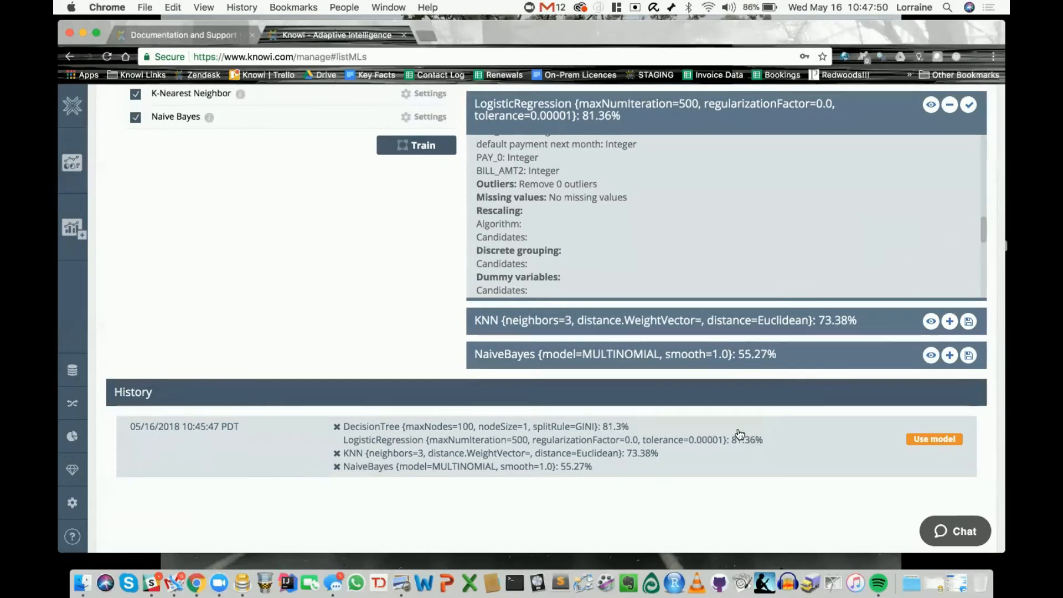
{"action": "left_click", "coordinate": [925, 439]}
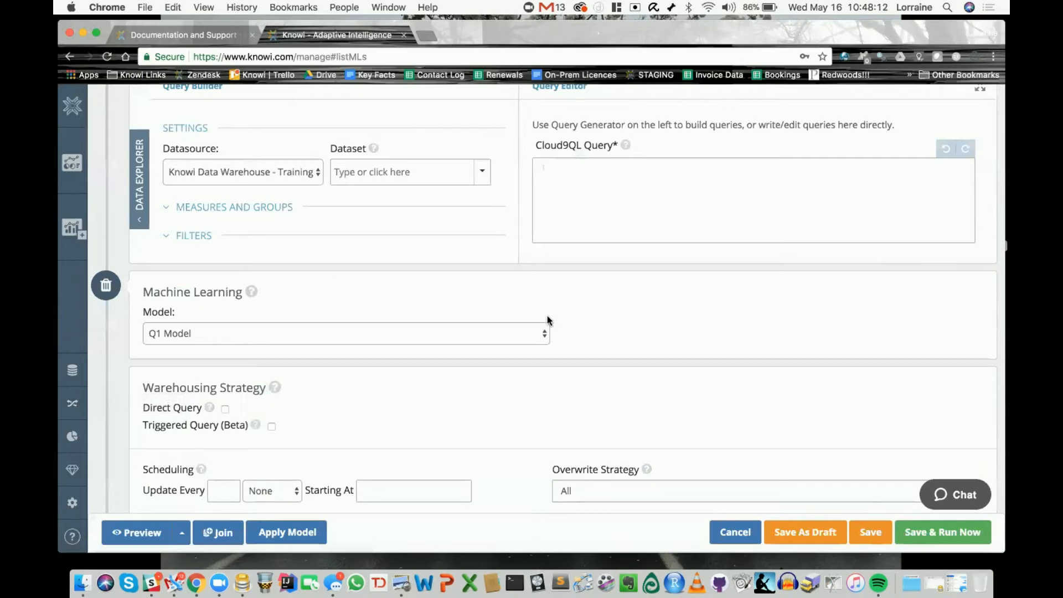
{"action": "scroll", "coordinate": [577, 319], "scroll_direction": "up", "scroll_amount": 5}
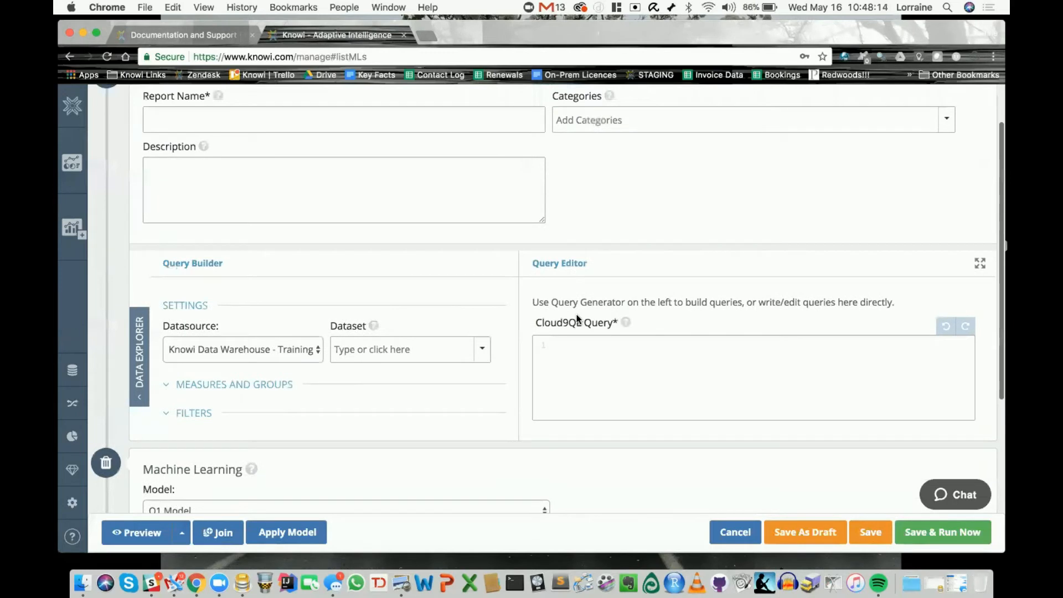
{"action": "left_click", "coordinate": [317, 349]}
{"action": "left_click", "coordinate": [407, 353]}
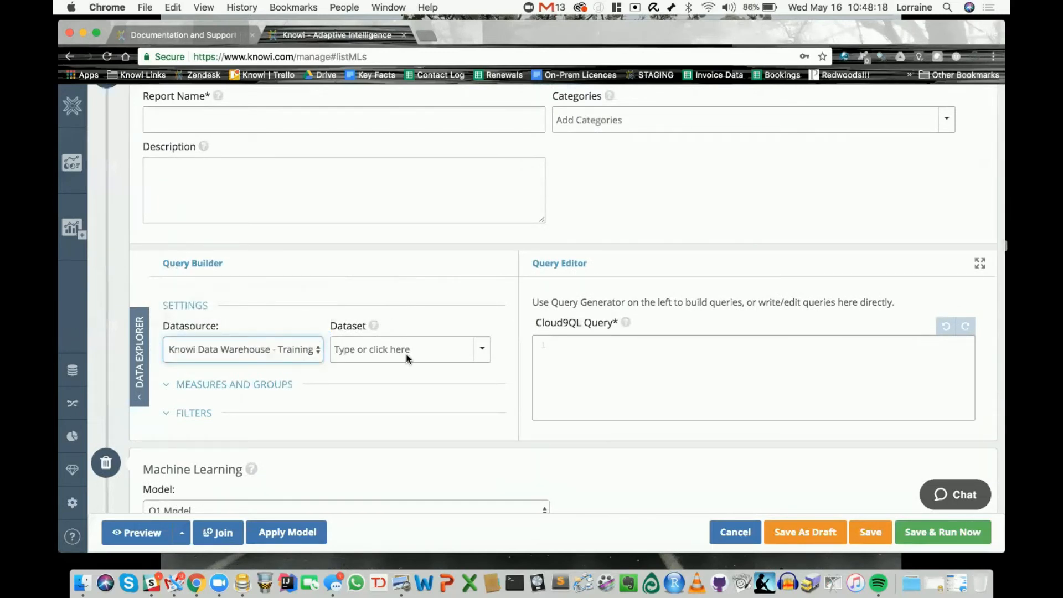
{"action": "left_click", "coordinate": [421, 350]}
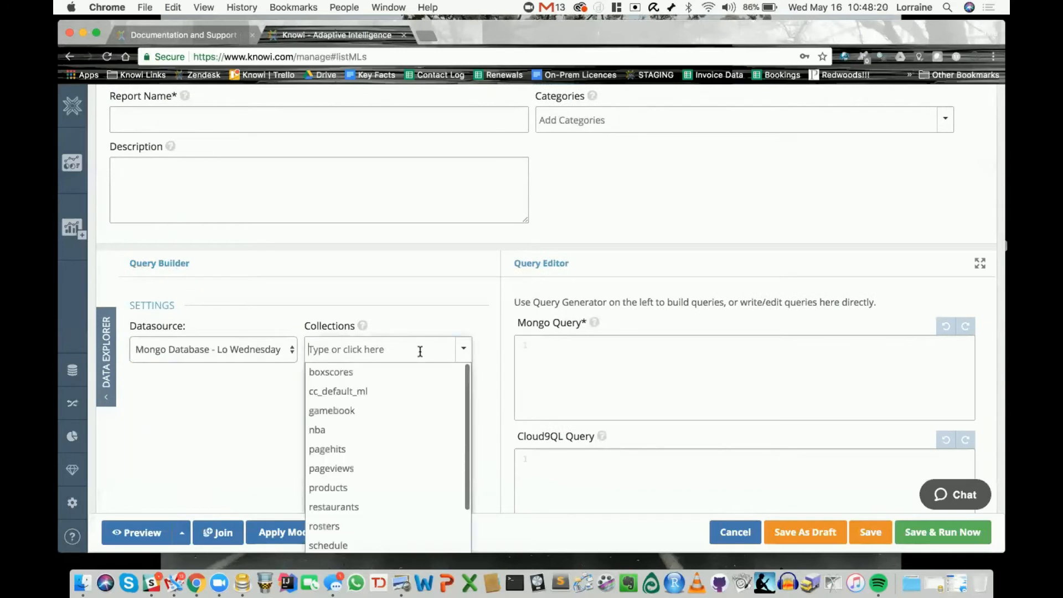
{"action": "type", "text": "cc"}
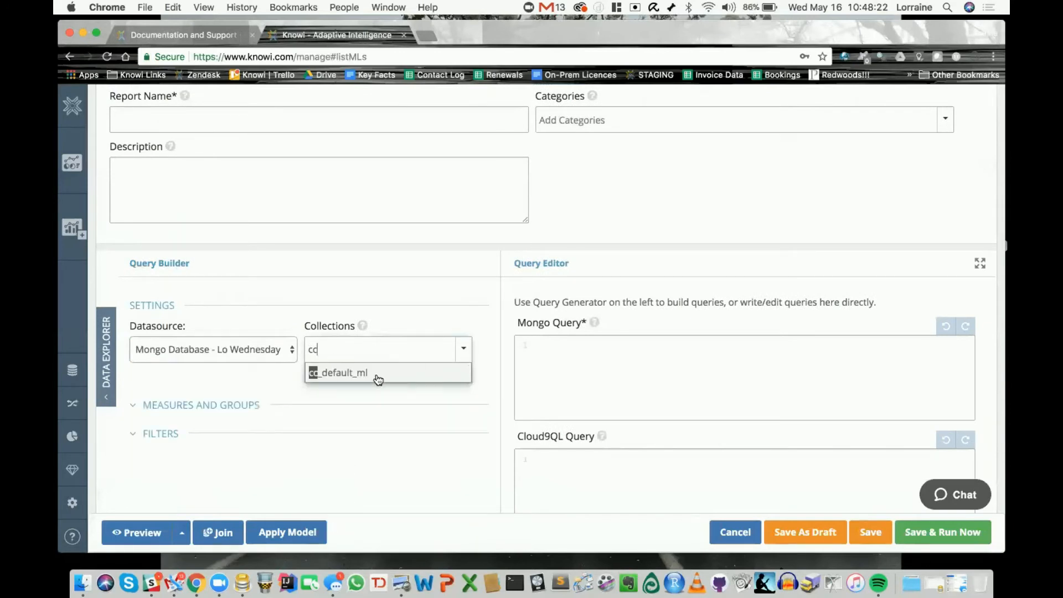
{"action": "left_click", "coordinate": [375, 372]}
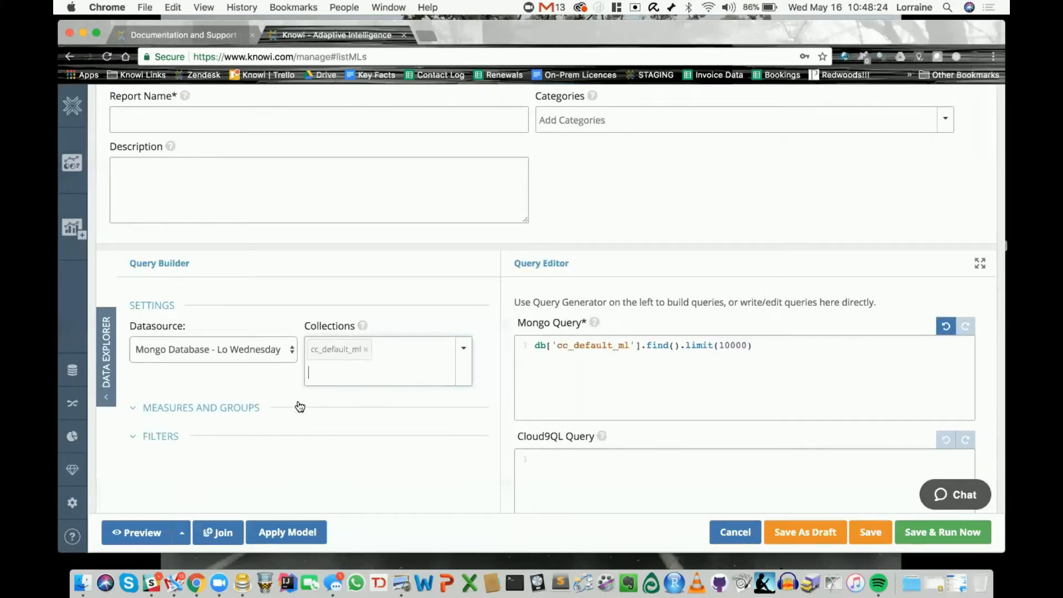
- Apply the published Q1 Model to the cc_default_ml query
{"action": "scroll", "coordinate": [300, 407], "scroll_direction": "down", "scroll_amount": 3}
{"action": "scroll", "coordinate": [300, 407], "scroll_direction": "down", "scroll_amount": 2}
{"action": "left_click", "coordinate": [288, 531]}
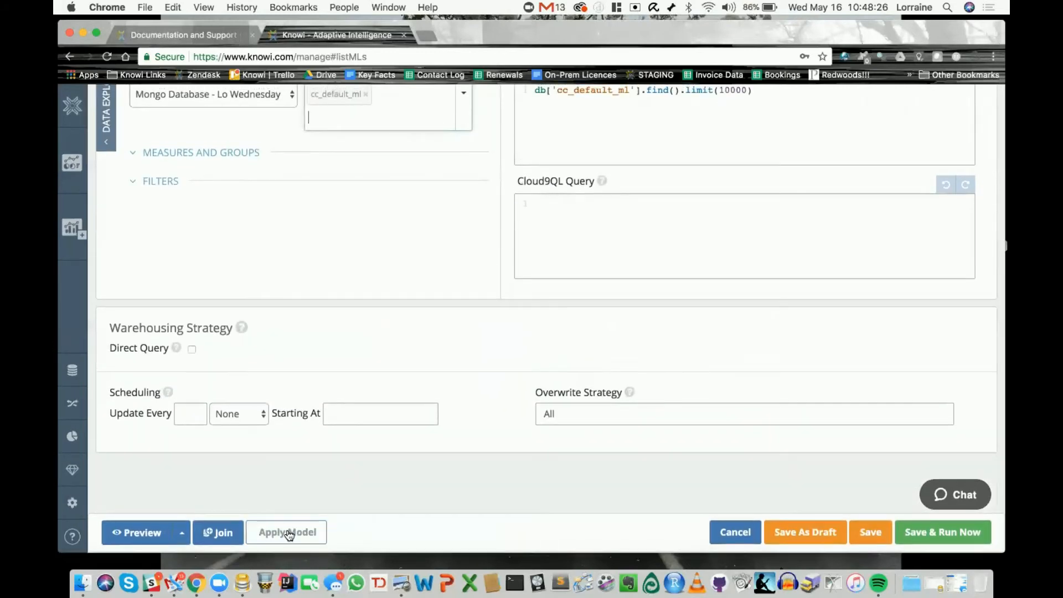
{"action": "left_click", "coordinate": [368, 103]}
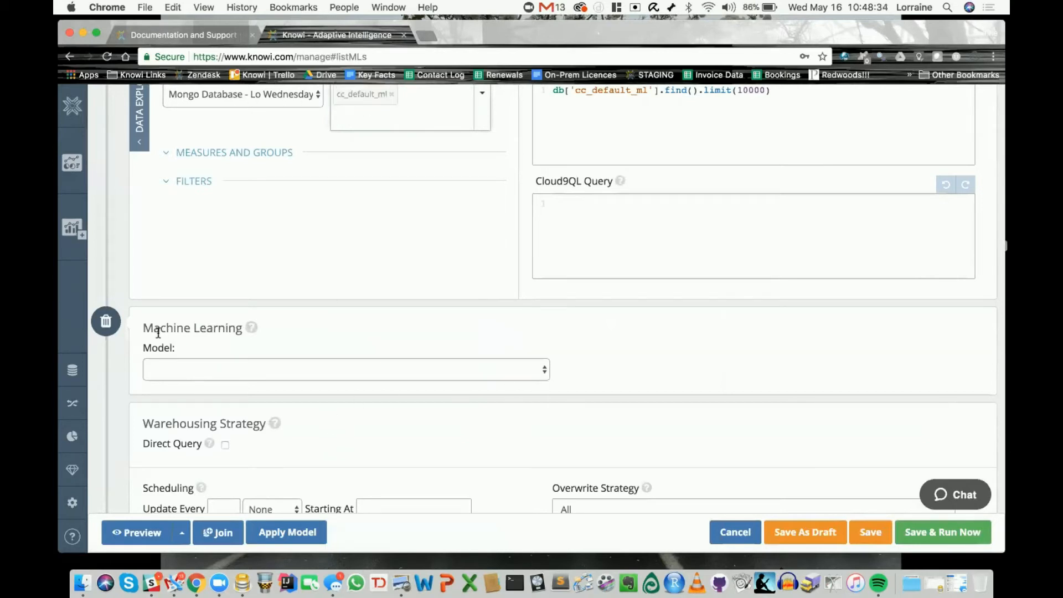
{"action": "left_click", "coordinate": [542, 373]}
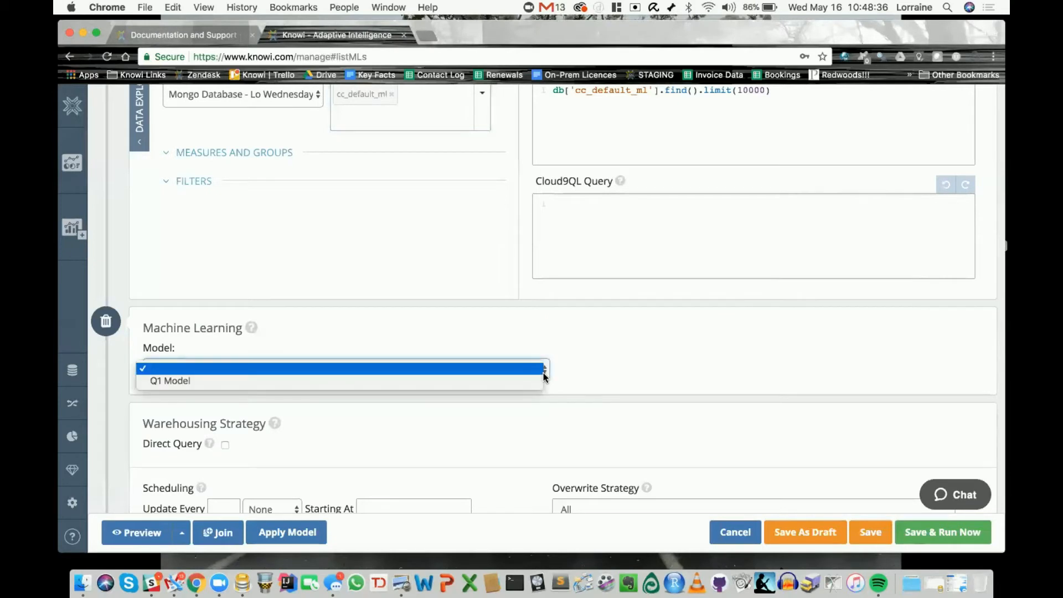
{"action": "left_click", "coordinate": [185, 382]}
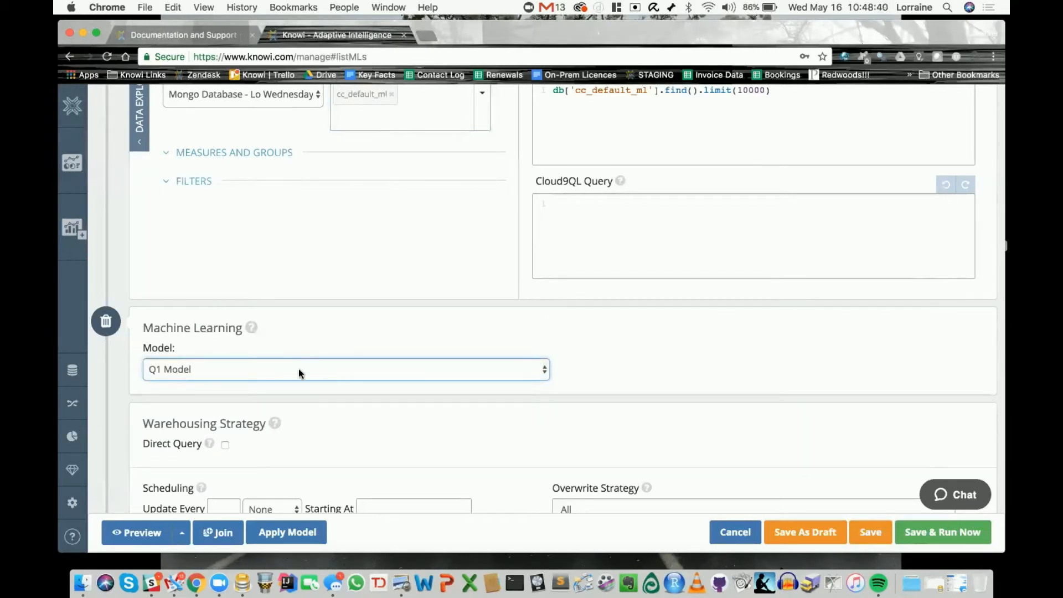
- Preview the query's data and examine the column with the predicted defaults across the rows
{"action": "left_click", "coordinate": [145, 534]}
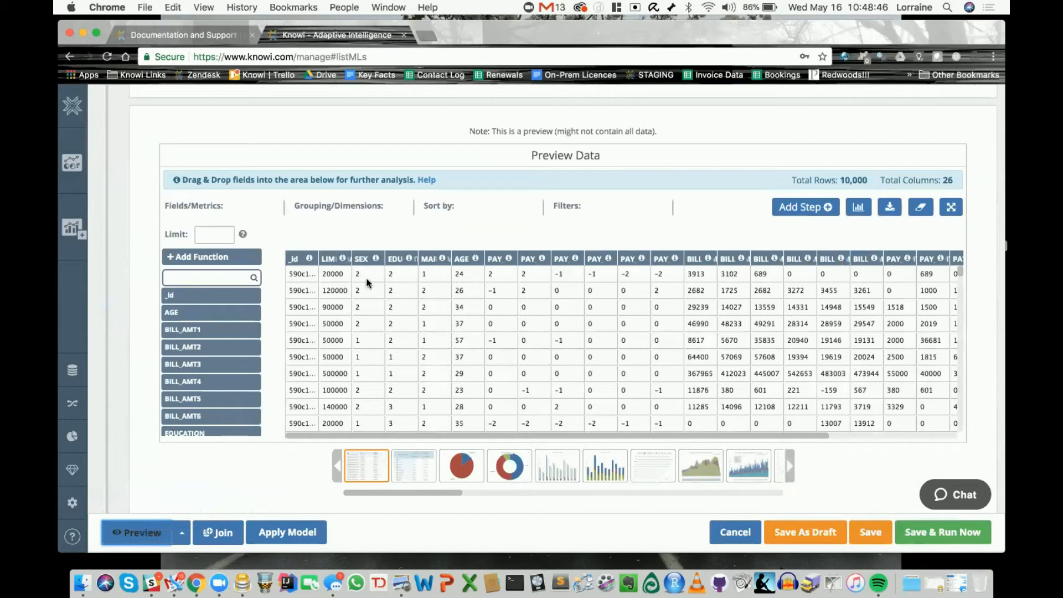
{"action": "left_click_drag", "start_coordinate": [703, 432], "coordinate": [868, 476]}
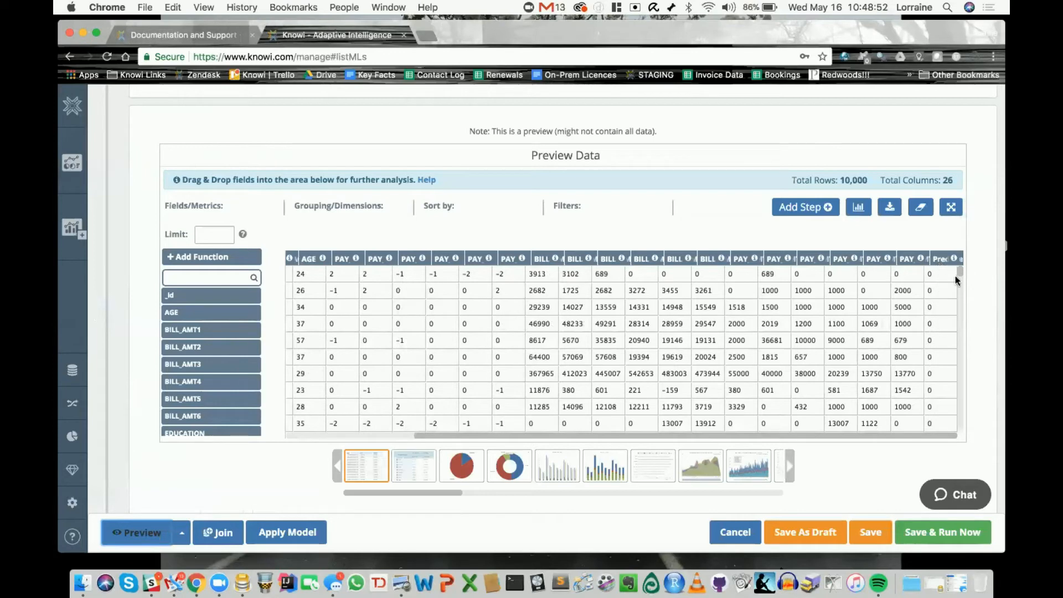
{"action": "left_click_drag", "start_coordinate": [957, 277], "coordinate": [960, 321]}
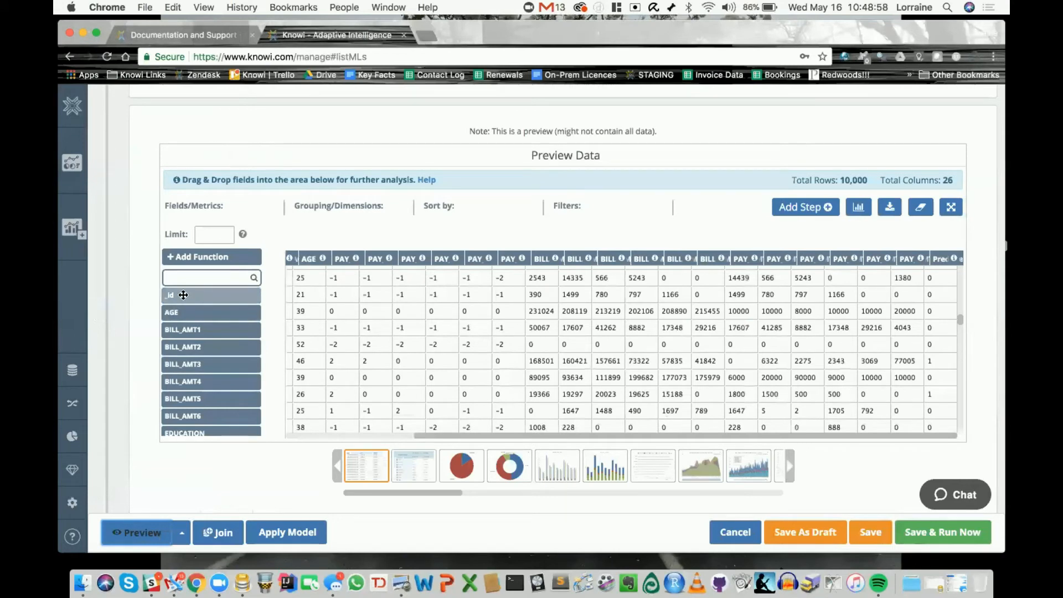
- Restrict the preview to the _id and Predicted 'default payment next month' fields as metrics, without any operation
{"action": "left_click_drag", "start_coordinate": [183, 299], "coordinate": [204, 211]}
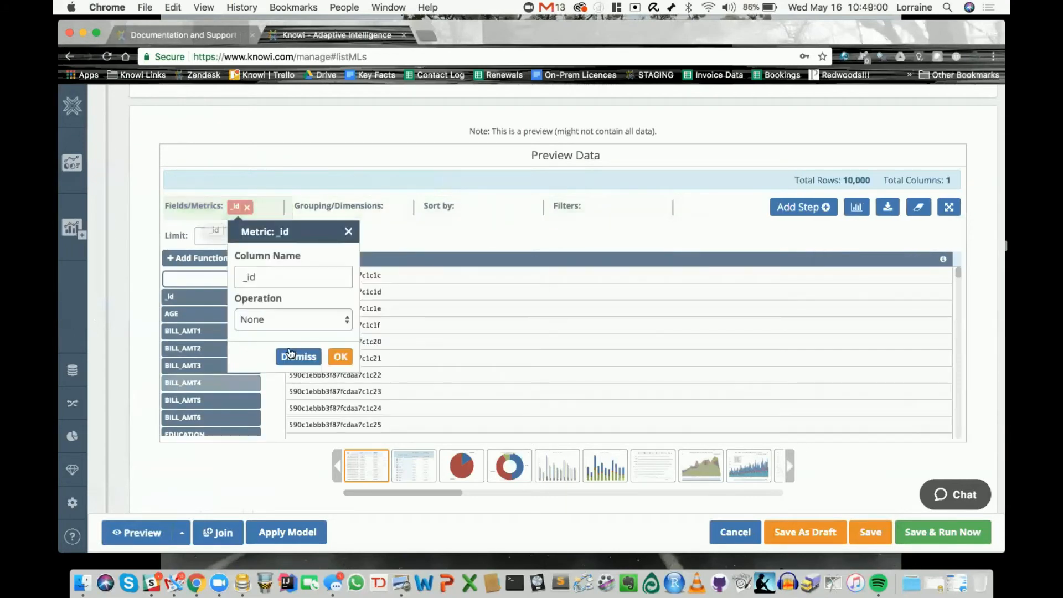
{"action": "left_click", "coordinate": [339, 359]}
{"action": "scroll", "coordinate": [220, 406], "scroll_direction": "down", "scroll_amount": 1}
{"action": "scroll", "coordinate": [220, 406], "scroll_direction": "down", "scroll_amount": 5}
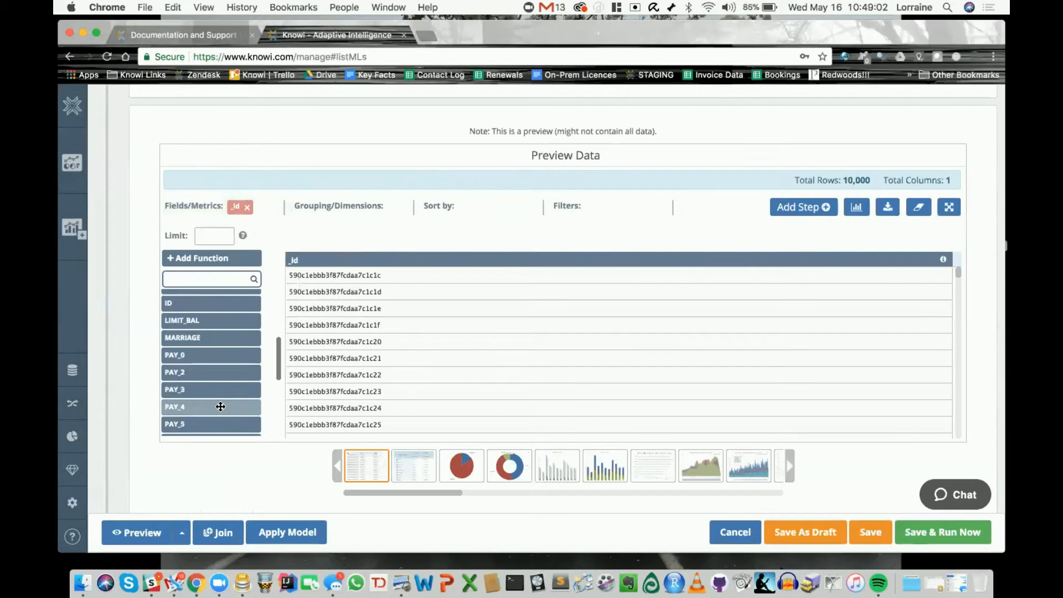
{"action": "left_click_drag", "start_coordinate": [220, 391], "coordinate": [269, 209]}
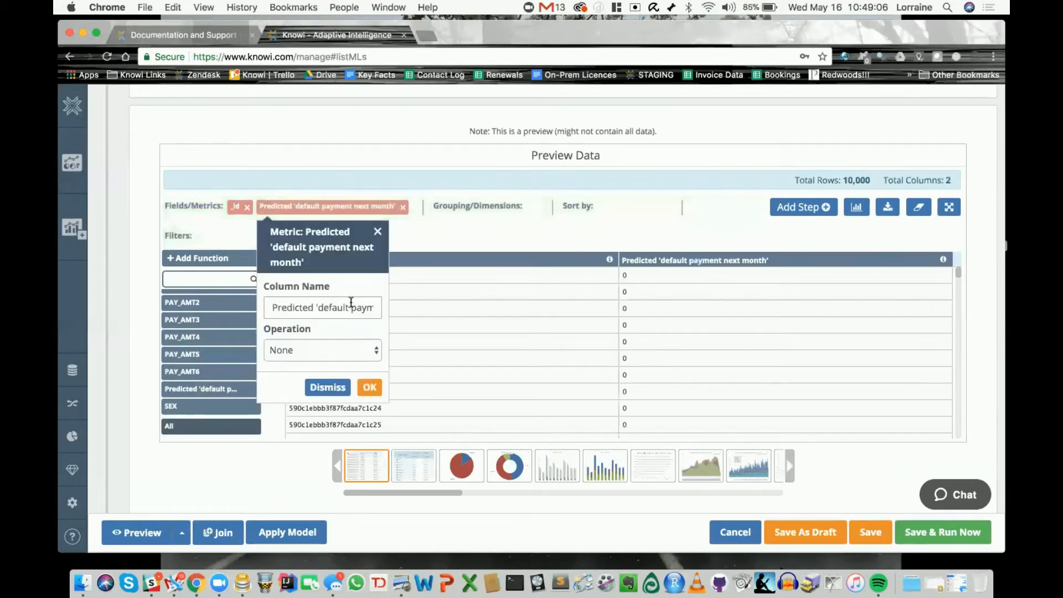
{"action": "left_click", "coordinate": [369, 388]}
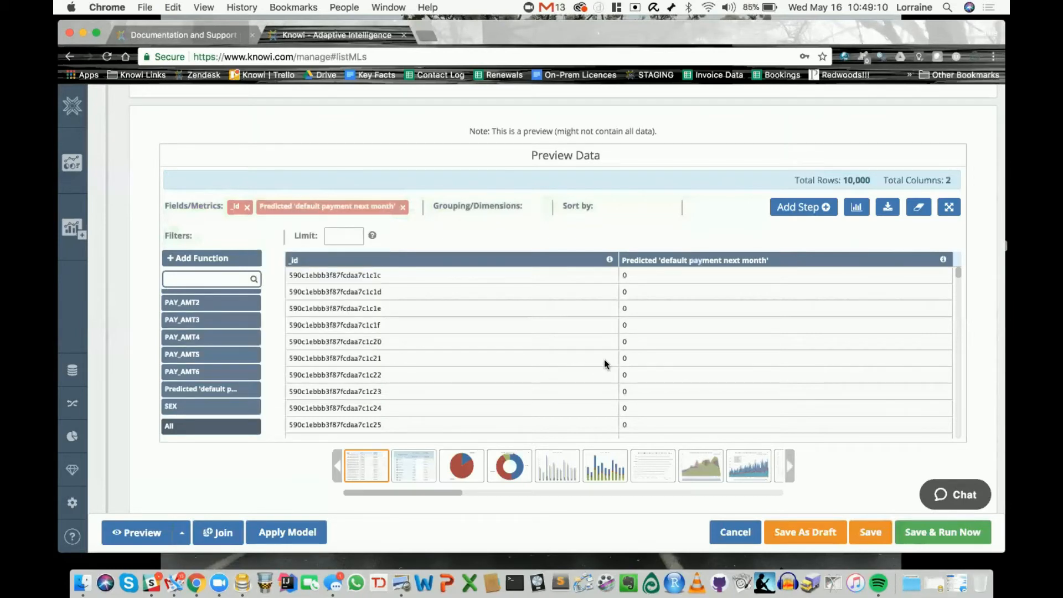
{"action": "left_click_drag", "start_coordinate": [955, 270], "coordinate": [955, 289]}
{"action": "left_click", "coordinate": [346, 210]}
{"action": "left_click", "coordinate": [317, 349]}
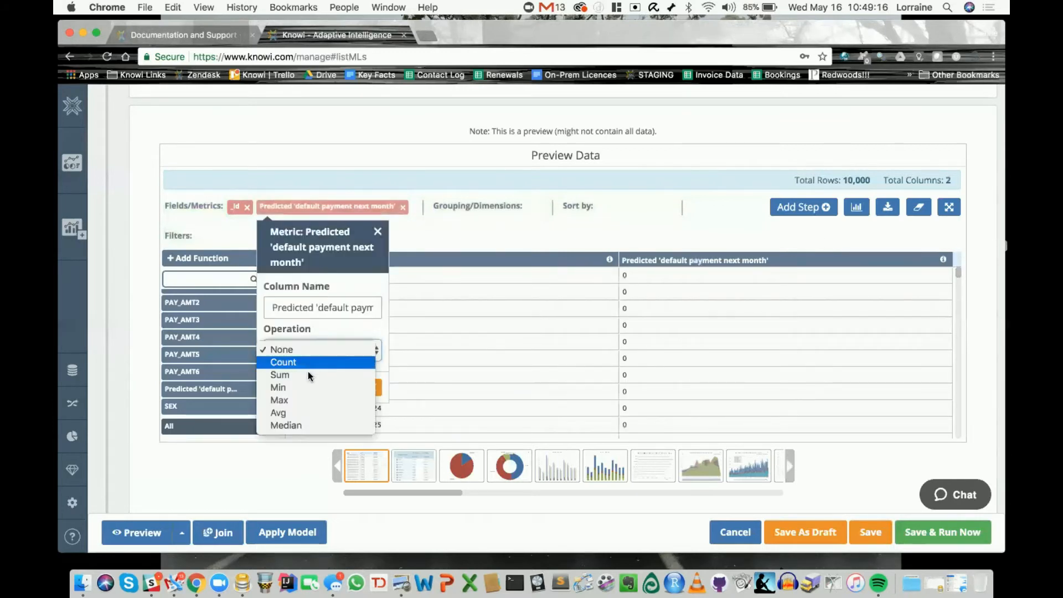
{"action": "left_click", "coordinate": [376, 275]}
{"action": "left_click", "coordinate": [378, 232]}
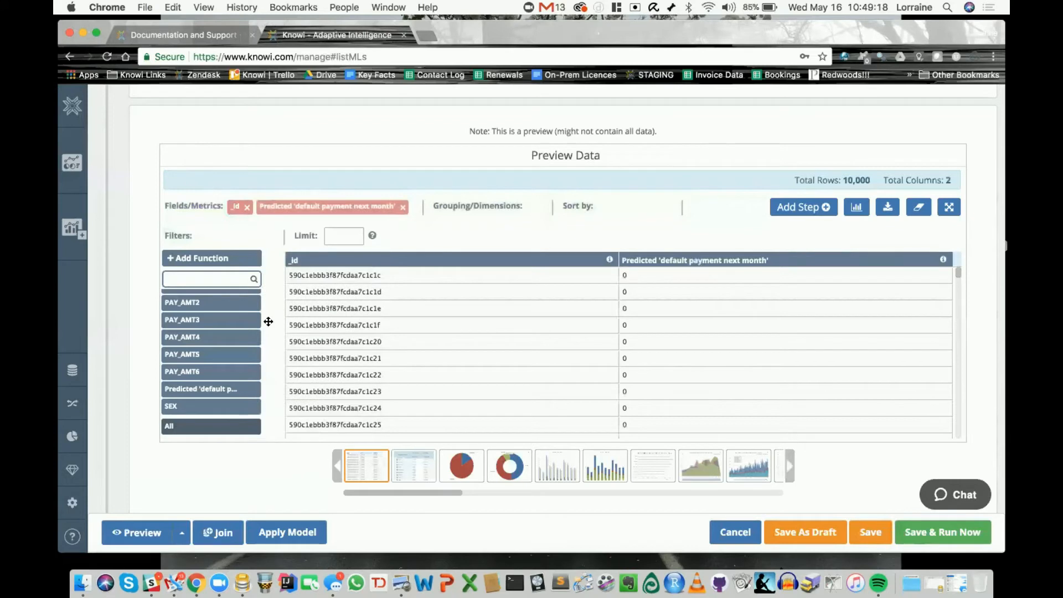
- Filter the preview data to rows where Predicted 'default payment next month' equals 1
{"action": "left_click_drag", "start_coordinate": [218, 389], "coordinate": [224, 236]}
{"action": "left_click", "coordinate": [308, 360]}
{"action": "type", "text": "12"}
{"action": "left_click", "coordinate": [244, 386]}
{"action": "left_click", "coordinate": [301, 400]}
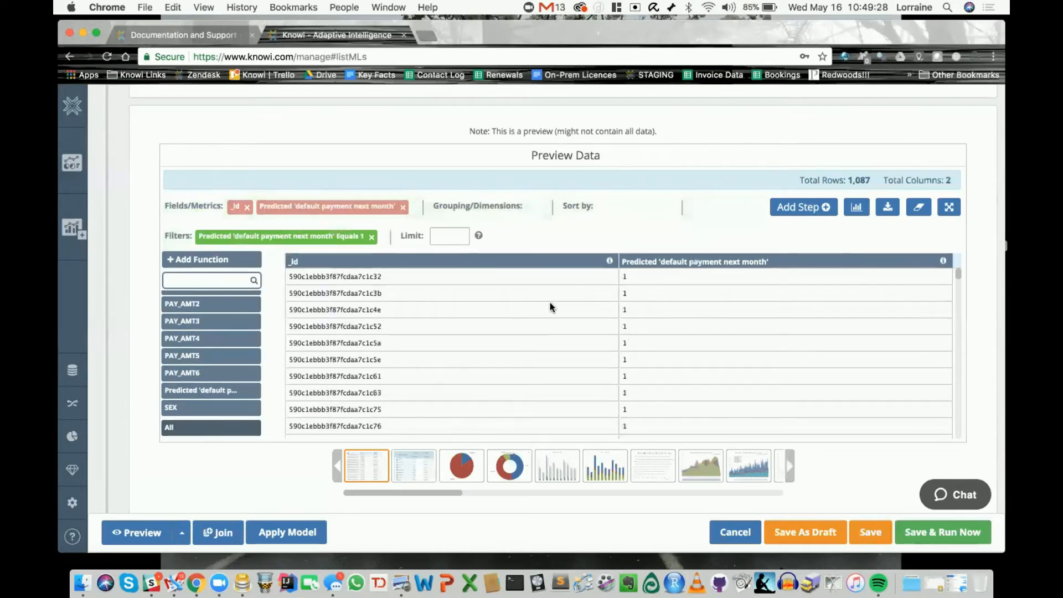
- Examine the dataset, condition, frequency and action options for a new trigger notification alert, and leave without saving
{"action": "left_click", "coordinate": [75, 505]}
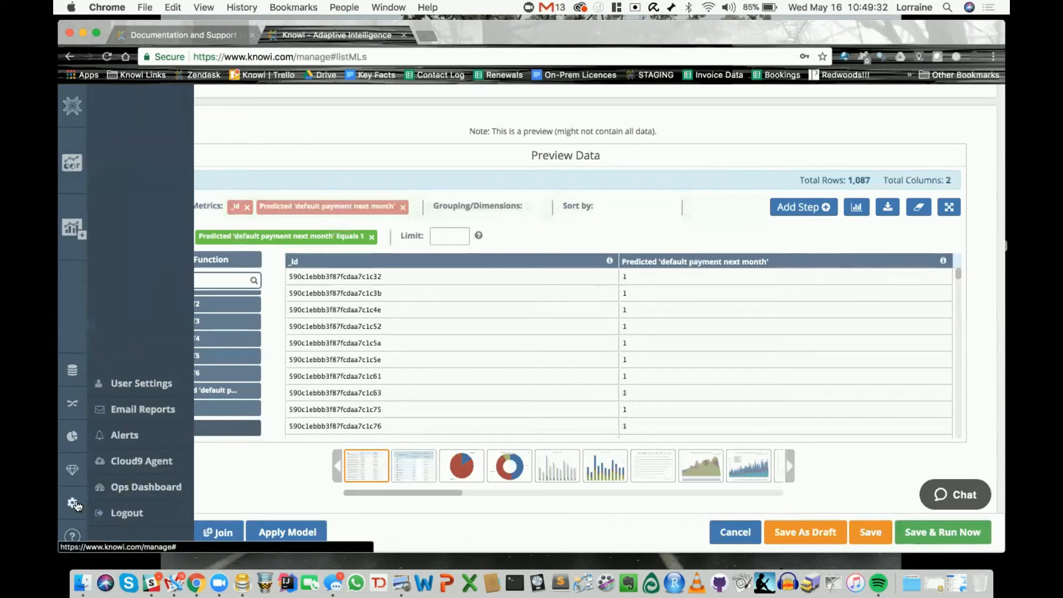
{"action": "left_click", "coordinate": [154, 439]}
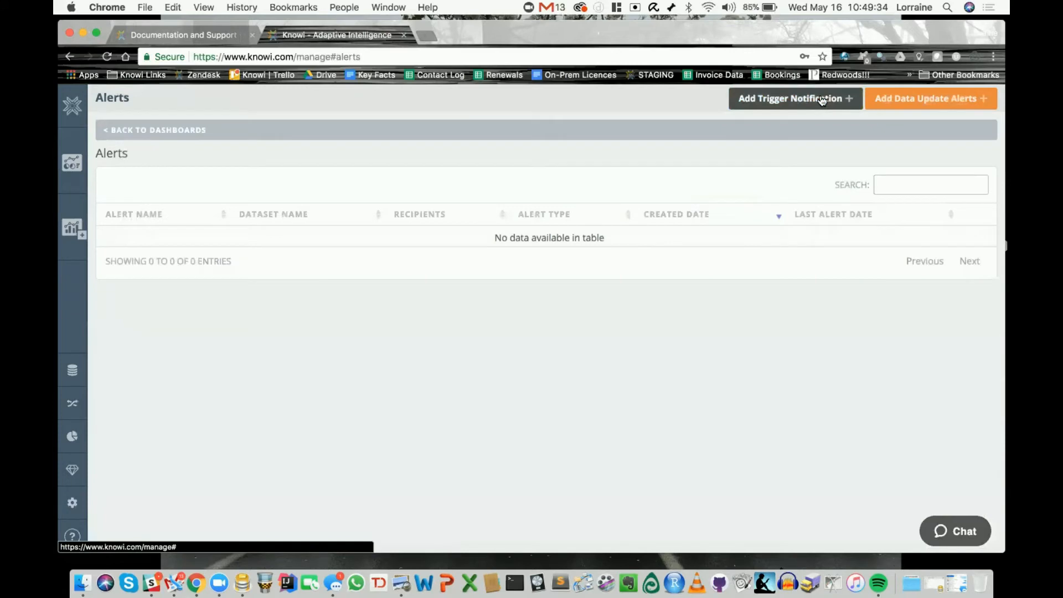
{"action": "left_click", "coordinate": [819, 99]}
{"action": "left_click", "coordinate": [620, 239]}
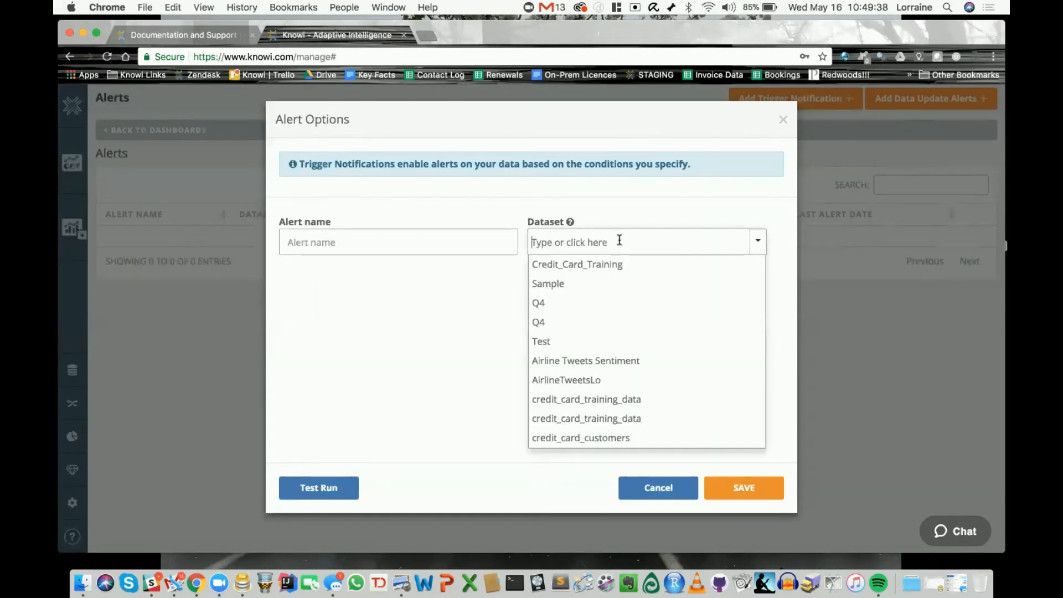
{"action": "left_click", "coordinate": [615, 200]}
{"action": "scroll", "coordinate": [542, 341], "scroll_direction": "down", "scroll_amount": 2}
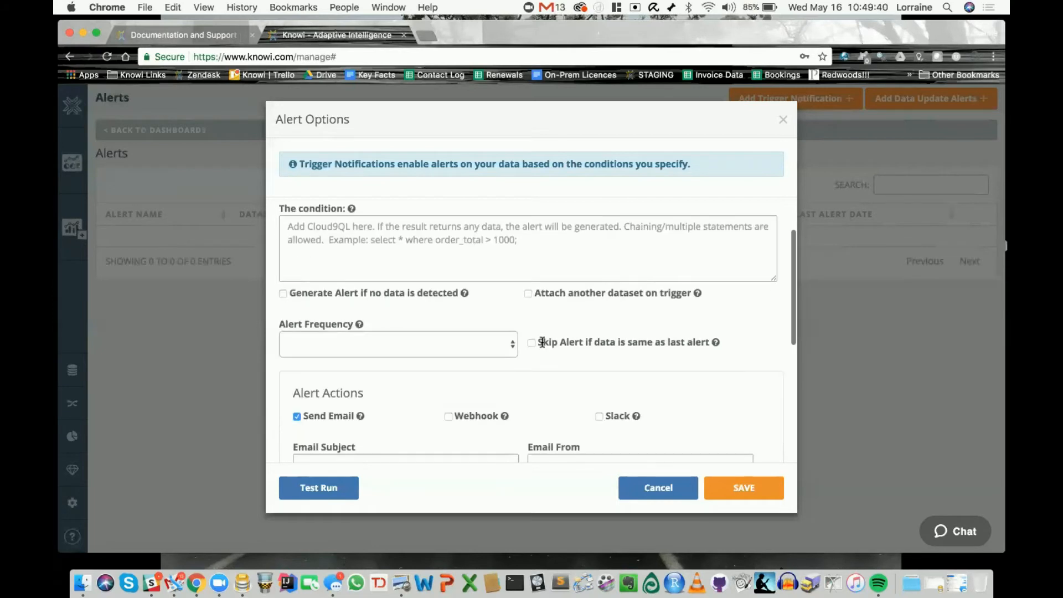
{"action": "scroll", "coordinate": [536, 332], "scroll_direction": "up", "scroll_amount": 2}
{"action": "scroll", "coordinate": [525, 302], "scroll_direction": "down", "scroll_amount": 5}
{"action": "scroll", "coordinate": [525, 302], "scroll_direction": "down", "scroll_amount": 2}
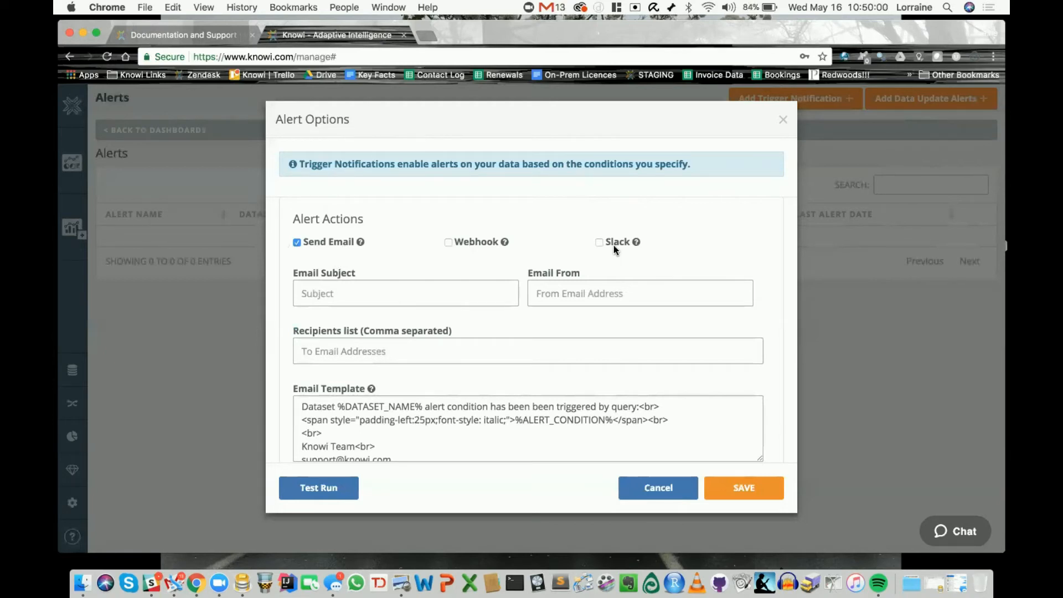
{"action": "left_click", "coordinate": [641, 489]}
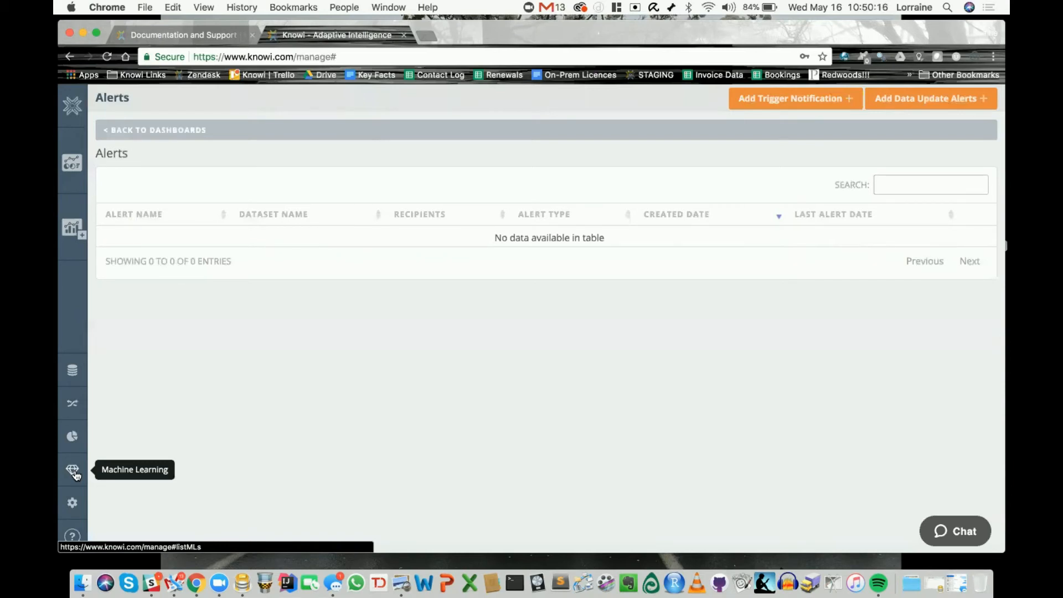
- Look at the model types offered for a new machine learning workspace and leave without creating one
{"action": "left_click", "coordinate": [74, 472]}
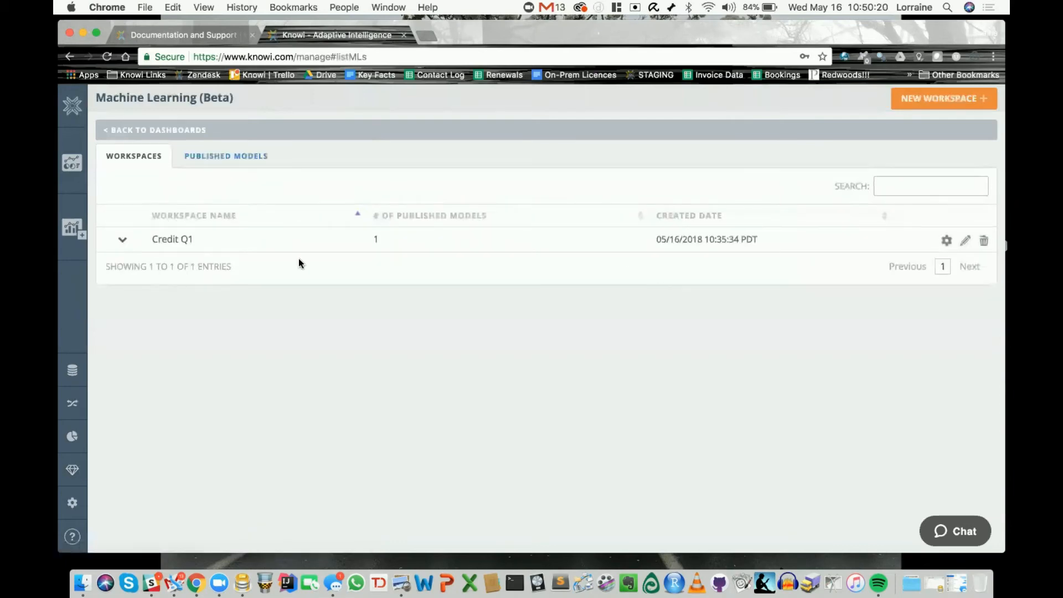
{"action": "left_click", "coordinate": [926, 108]}
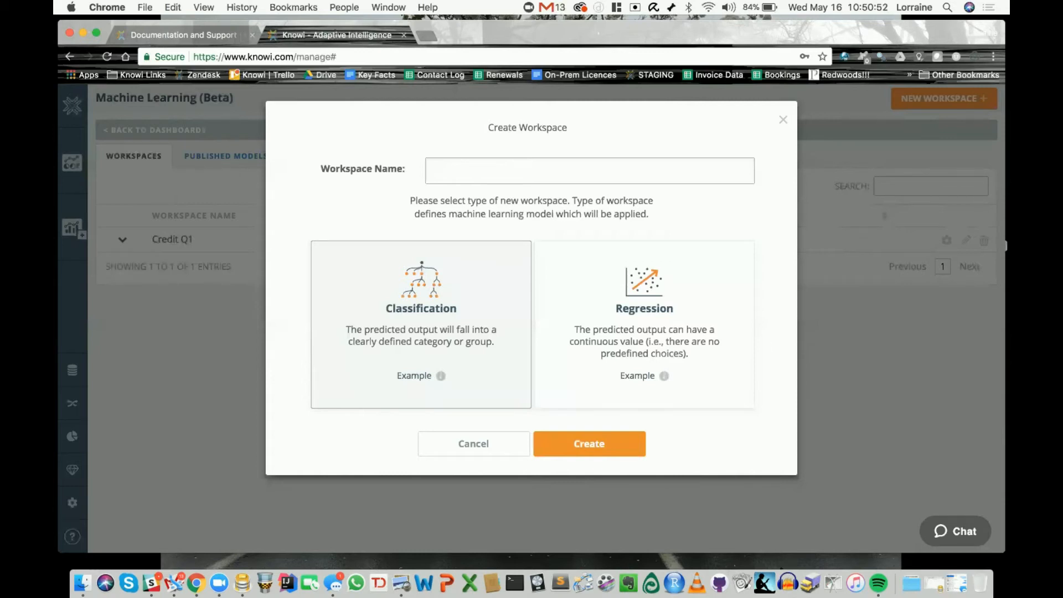
{"action": "left_click", "coordinate": [512, 450]}
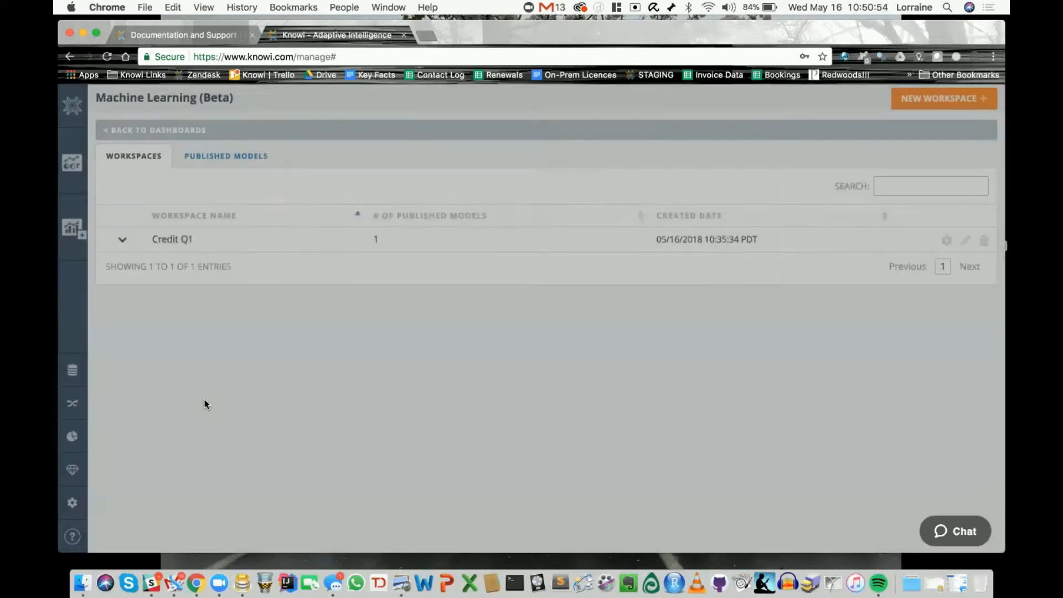
- Open the existing Q4 query for editing
{"action": "left_click", "coordinate": [75, 411]}
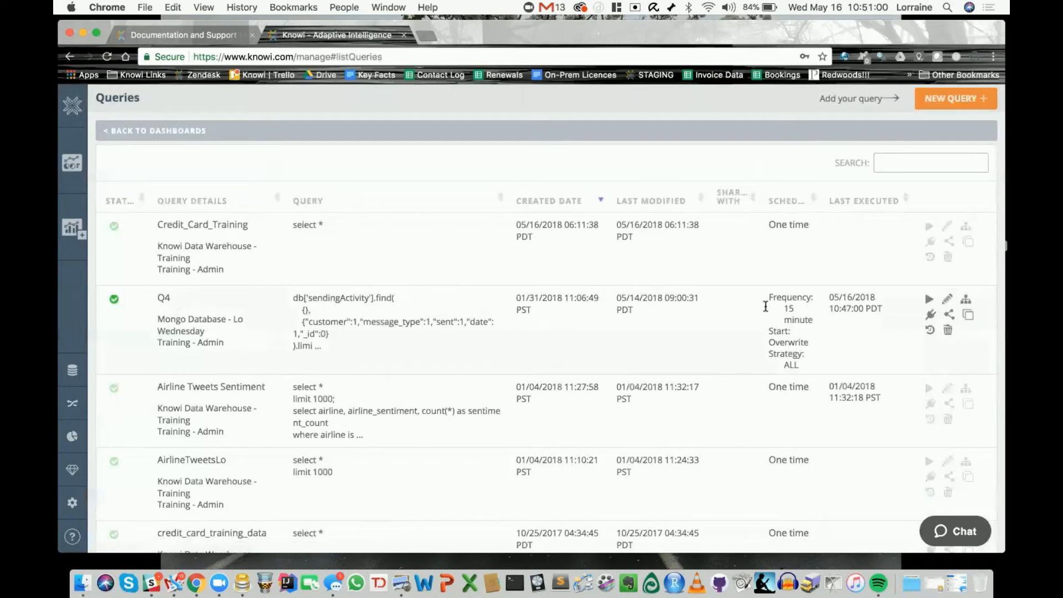
{"action": "left_click", "coordinate": [947, 300]}
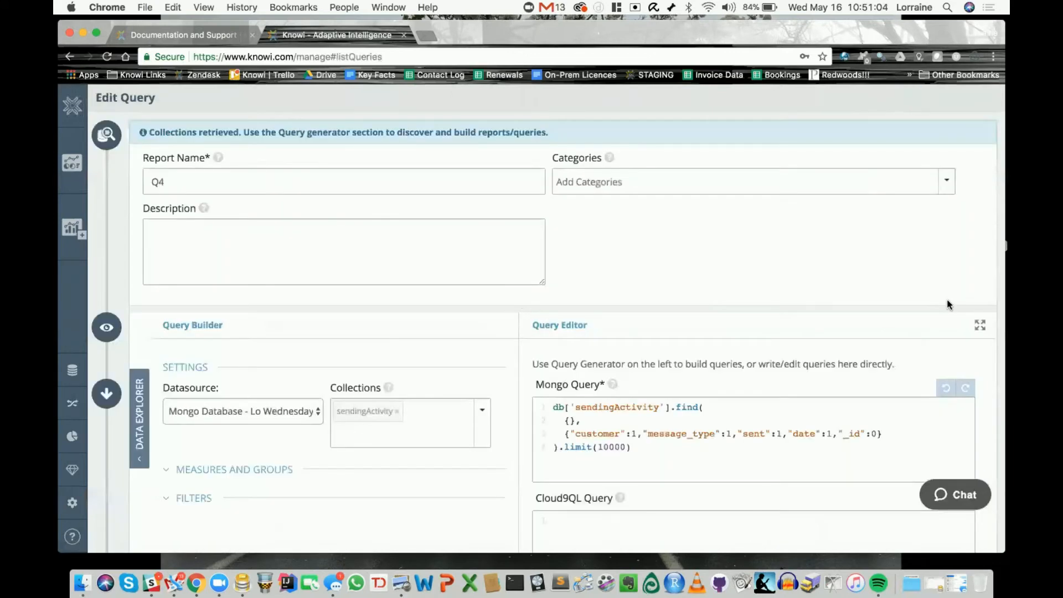
- Examine the NoSQL, database, data warehouse, file and external source types available for a new datasource
{"action": "left_click", "coordinate": [72, 375]}
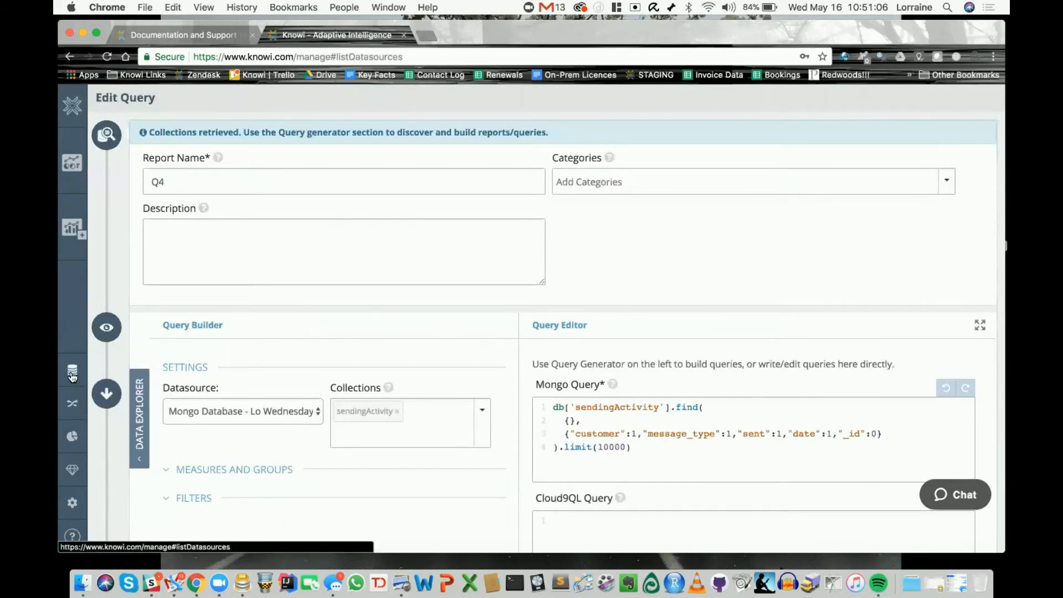
{"action": "left_click", "coordinate": [953, 98]}
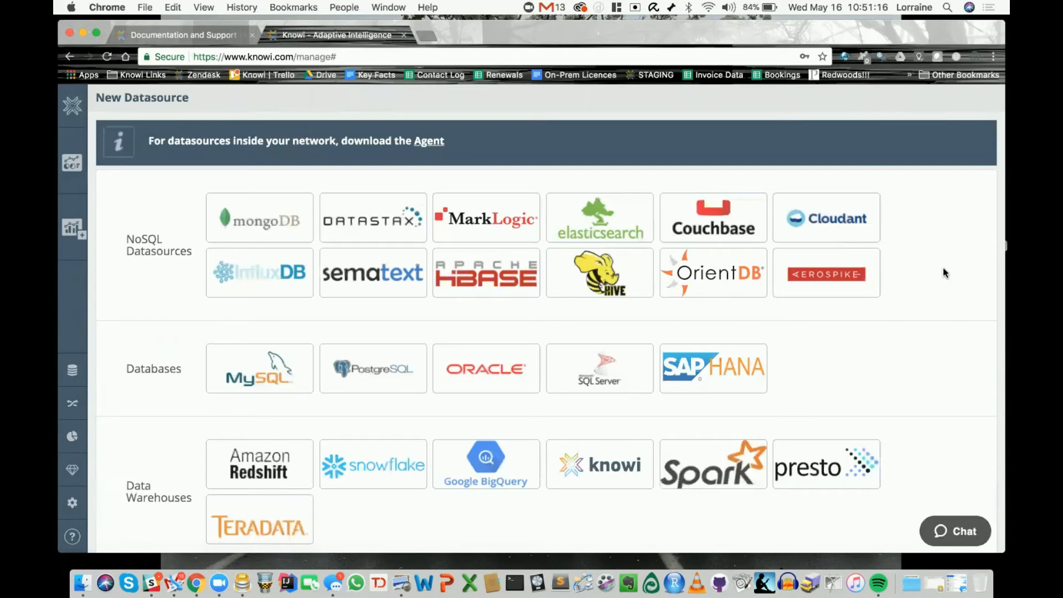
{"action": "scroll", "coordinate": [711, 327], "scroll_direction": "down", "scroll_amount": 5}
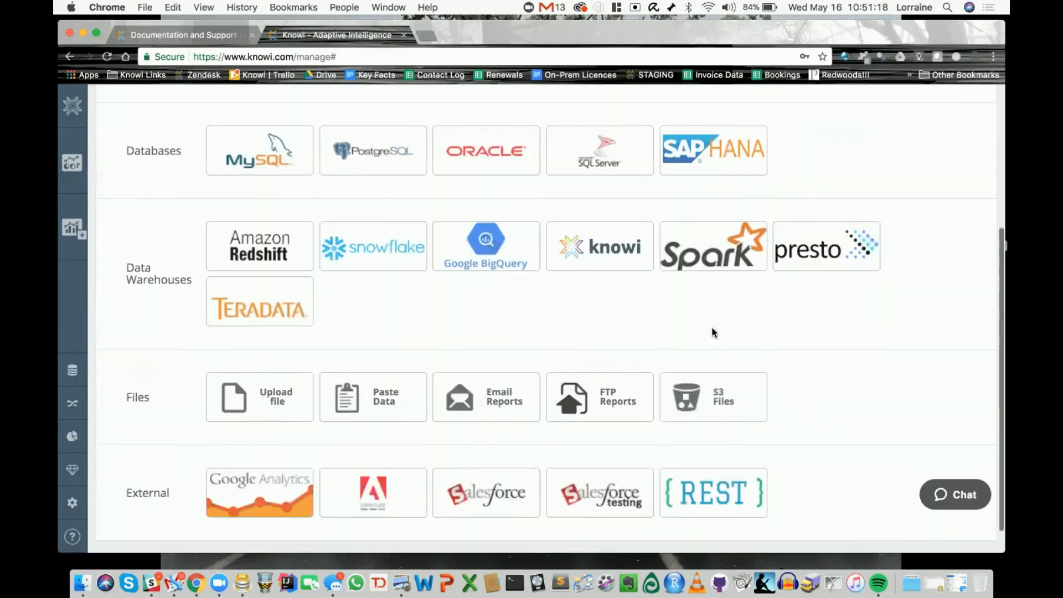
{"action": "scroll", "coordinate": [712, 332], "scroll_direction": "up", "scroll_amount": 5}
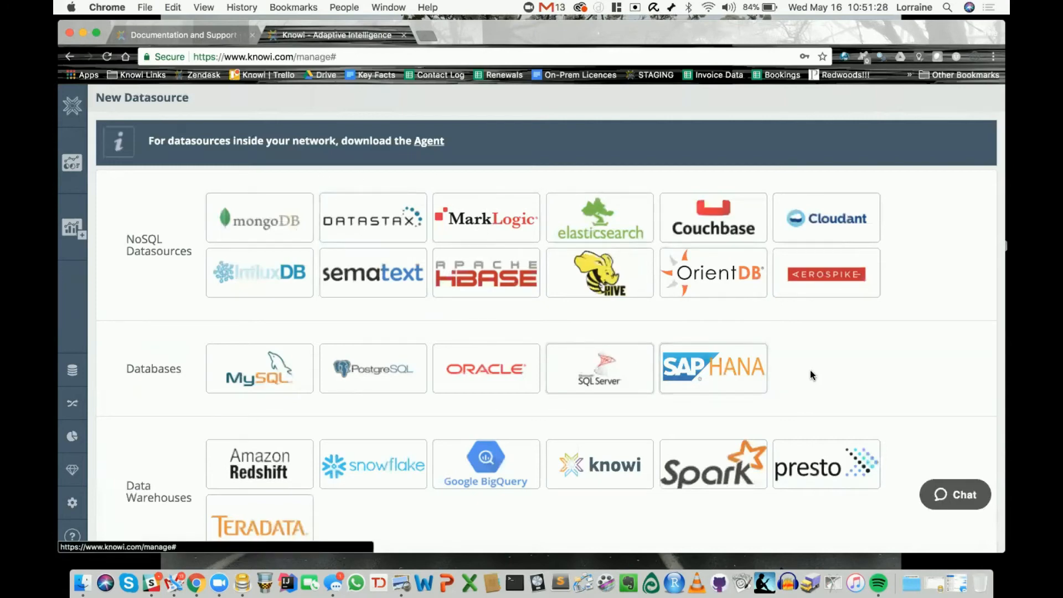
{"action": "scroll", "coordinate": [809, 371], "scroll_direction": "down", "scroll_amount": 5}
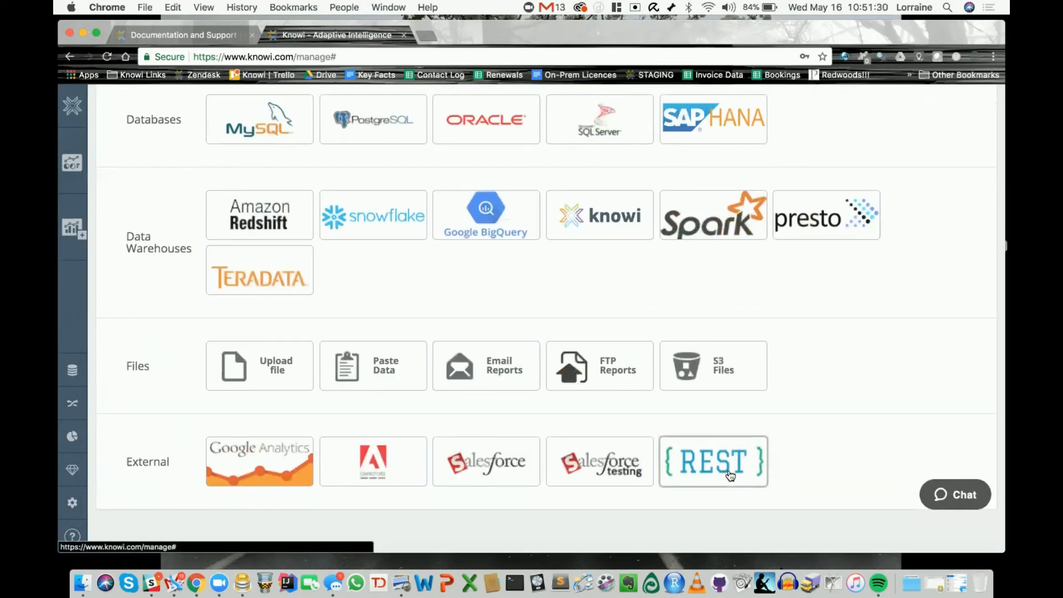
{"action": "scroll", "coordinate": [855, 256], "scroll_direction": "up", "scroll_amount": 5}
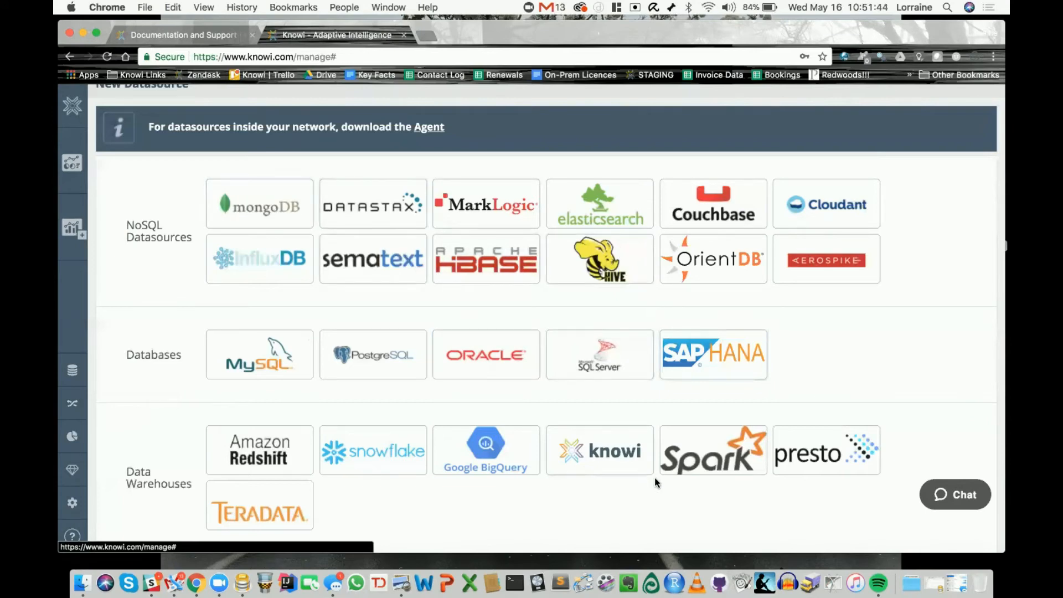
- Reopen the Q4 query and review its datasource, sendingActivity collection and Mongo query
{"action": "left_click", "coordinate": [73, 403]}
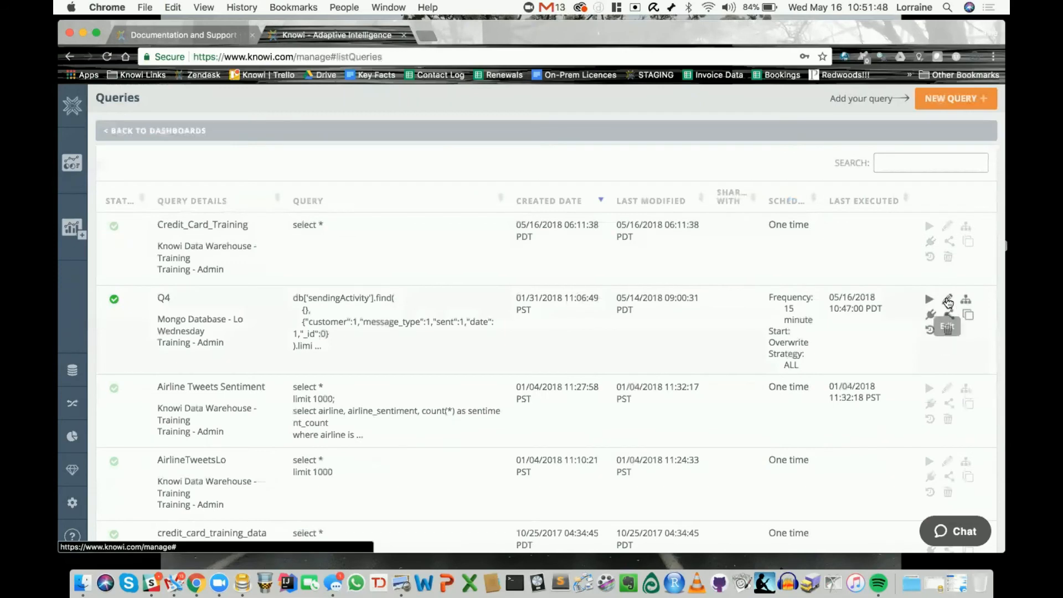
{"action": "left_click", "coordinate": [948, 302]}
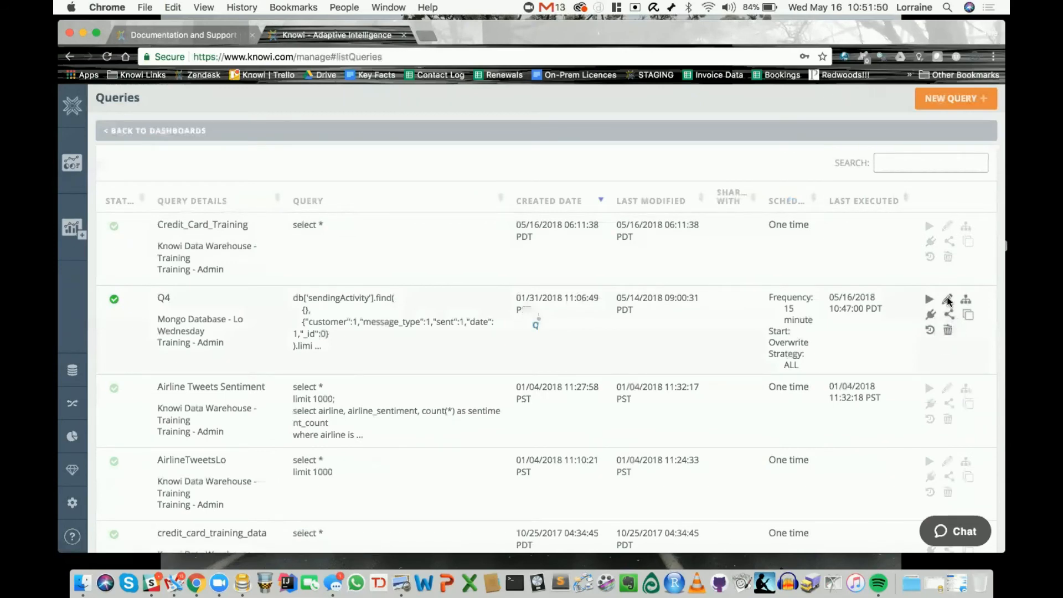
{"action": "scroll", "coordinate": [303, 398], "scroll_direction": "down", "scroll_amount": 5}
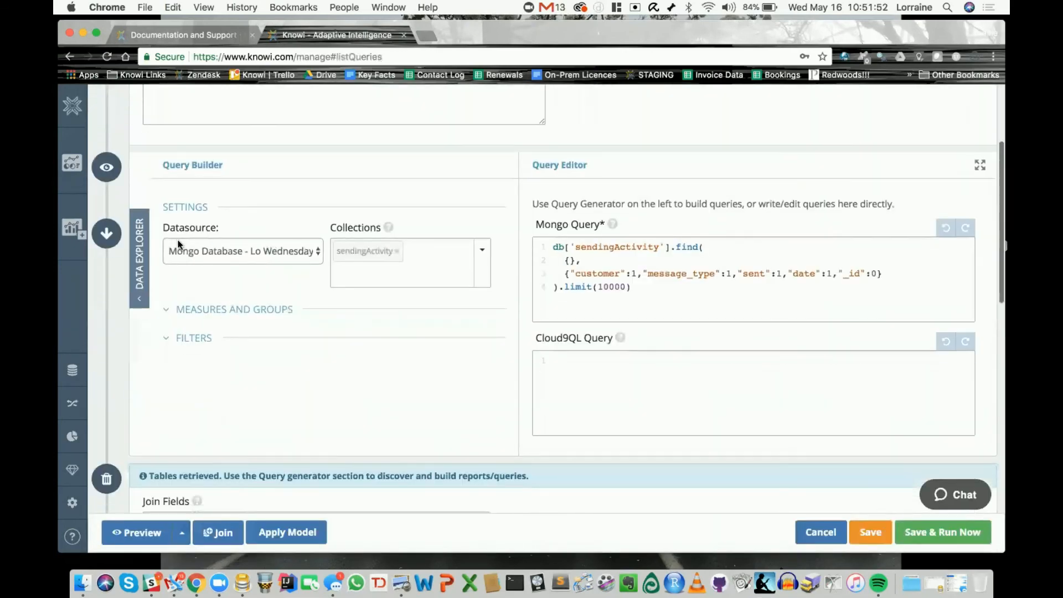
{"action": "scroll", "coordinate": [654, 271], "scroll_direction": "down", "scroll_amount": 1}
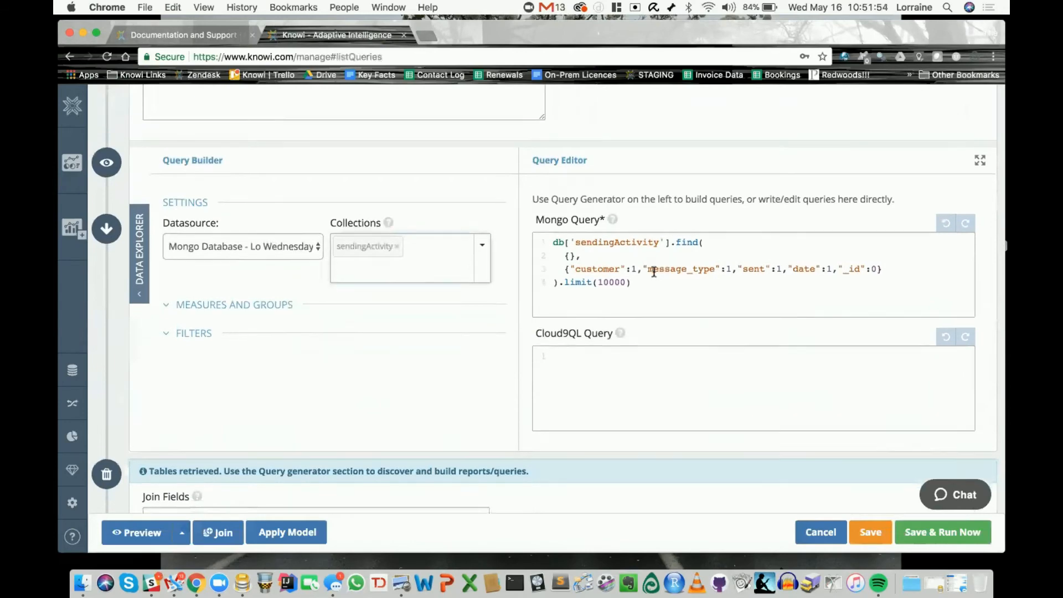
- Preview the Q4 query's data and review the result fields, warehousing strategy and scheduling settings
{"action": "scroll", "coordinate": [653, 272], "scroll_direction": "down", "scroll_amount": 10}
{"action": "left_click", "coordinate": [143, 533]}
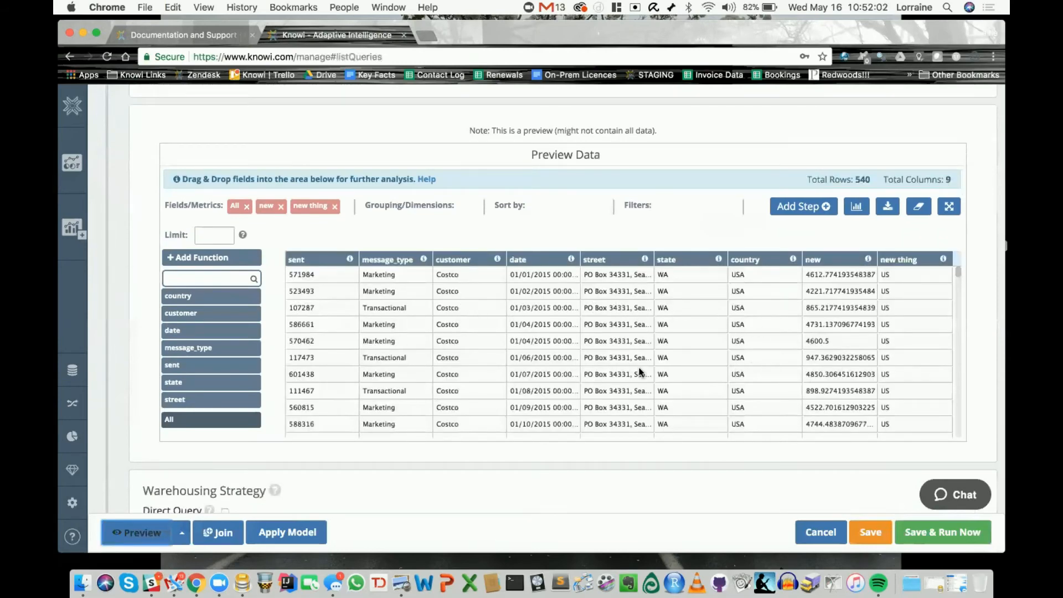
{"action": "scroll", "coordinate": [554, 327], "scroll_direction": "down", "scroll_amount": 3}
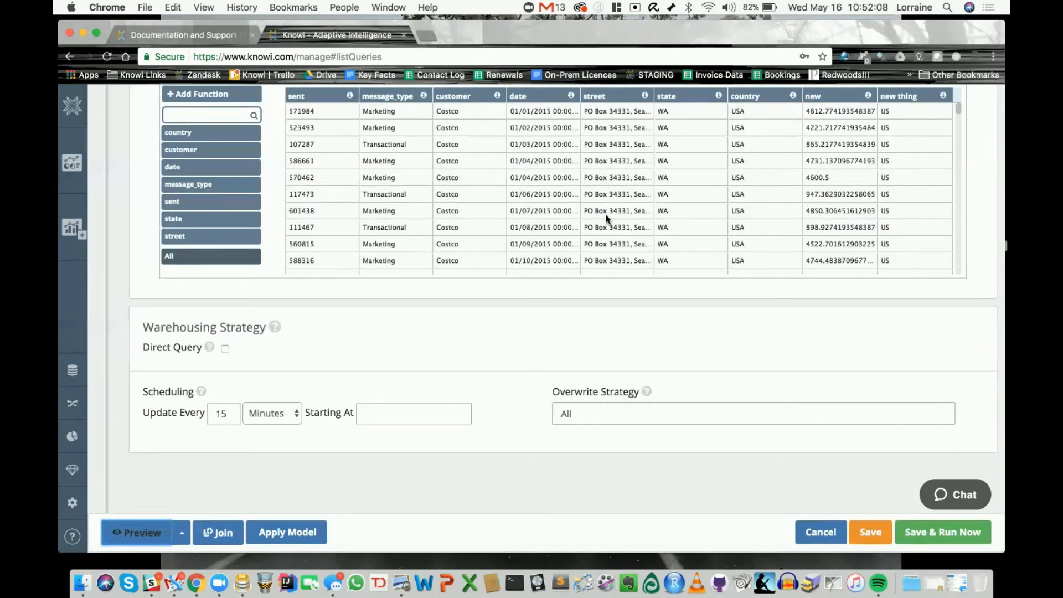
{"action": "scroll", "coordinate": [690, 201], "scroll_direction": "up", "scroll_amount": 1}
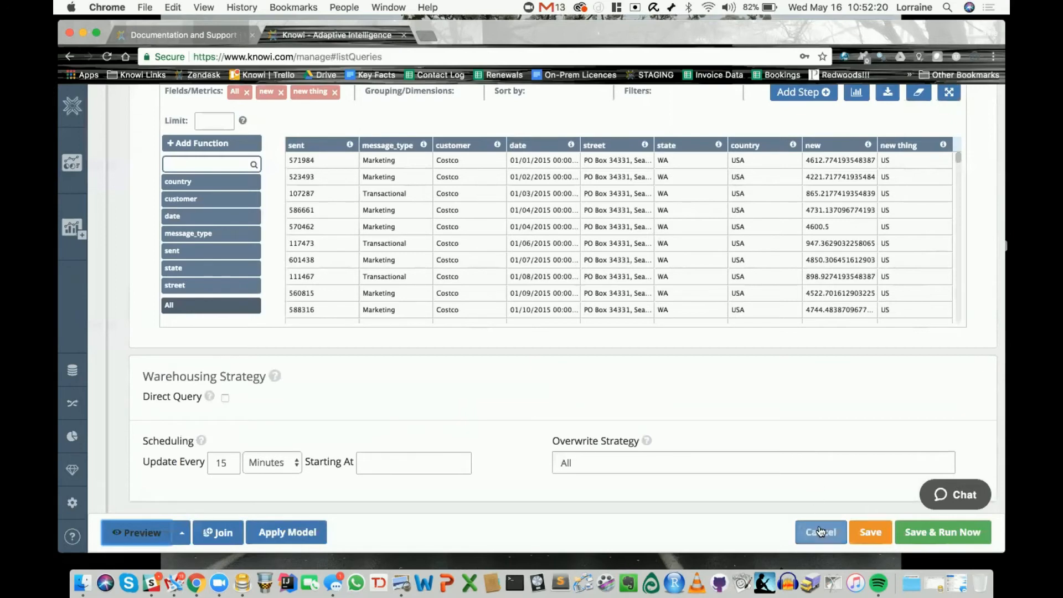
{"action": "scroll", "coordinate": [451, 248], "scroll_direction": "up", "scroll_amount": 5}
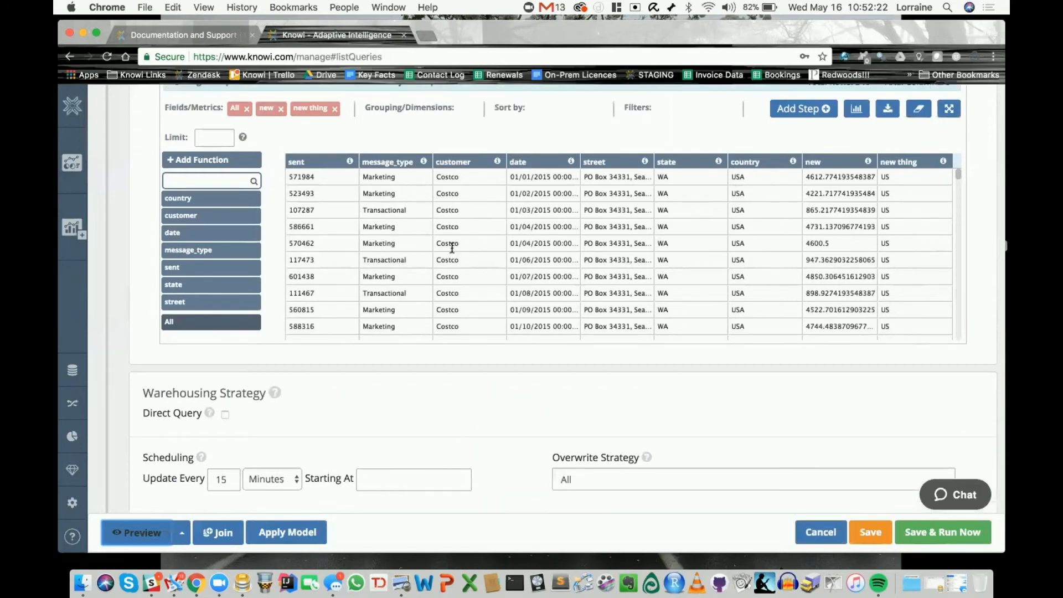
{"action": "scroll", "coordinate": [452, 252], "scroll_direction": "up", "scroll_amount": 3}
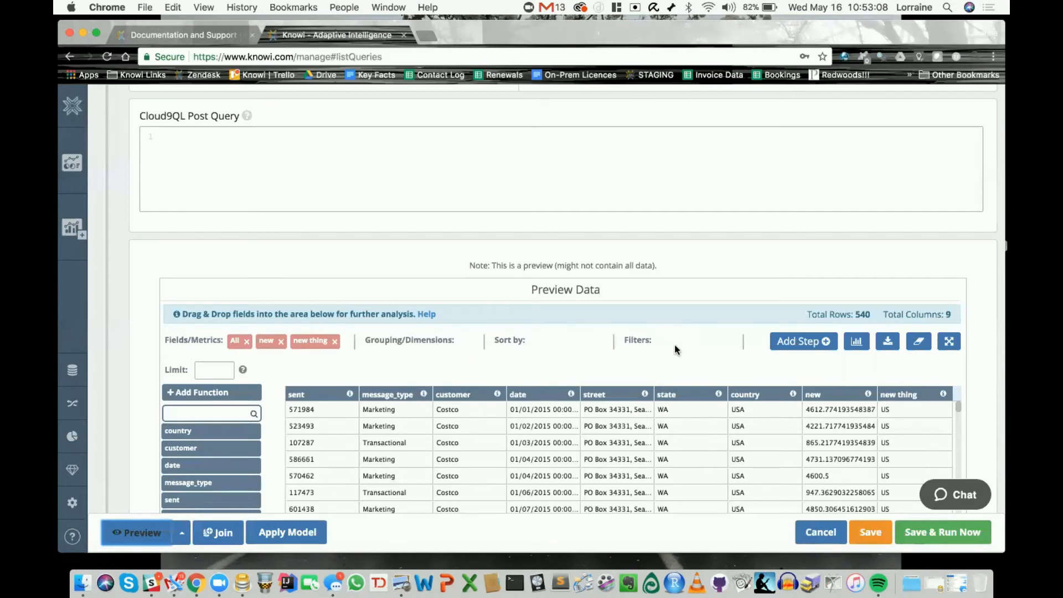
{"action": "scroll", "coordinate": [674, 345], "scroll_direction": "down", "scroll_amount": 3}
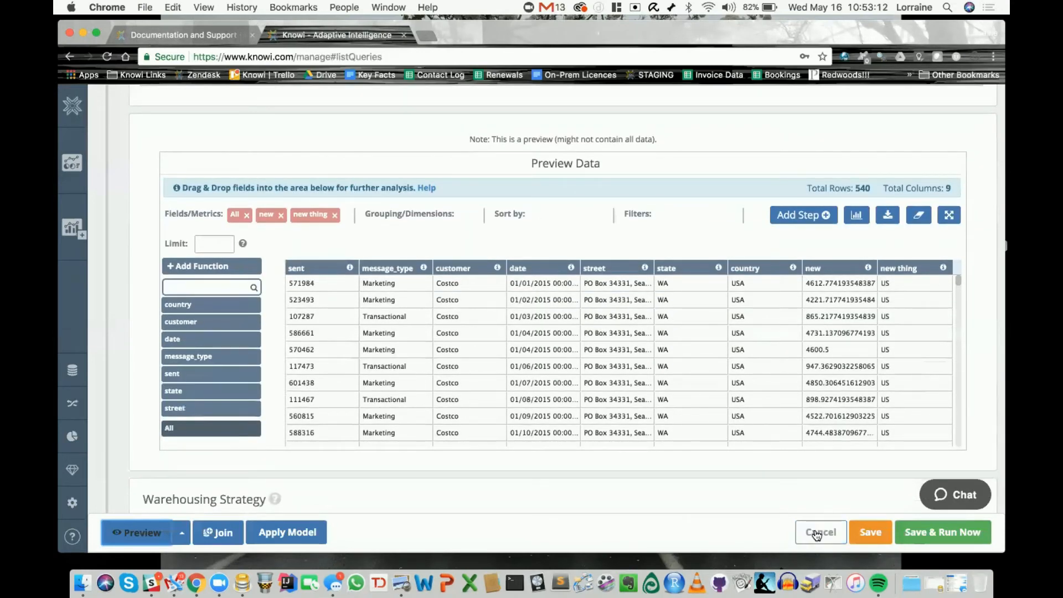
- Start a new query on the Mongo Database - Lo Wednesday datasource and expand the Data Explorer to browse its collections
{"action": "left_click", "coordinate": [73, 406]}
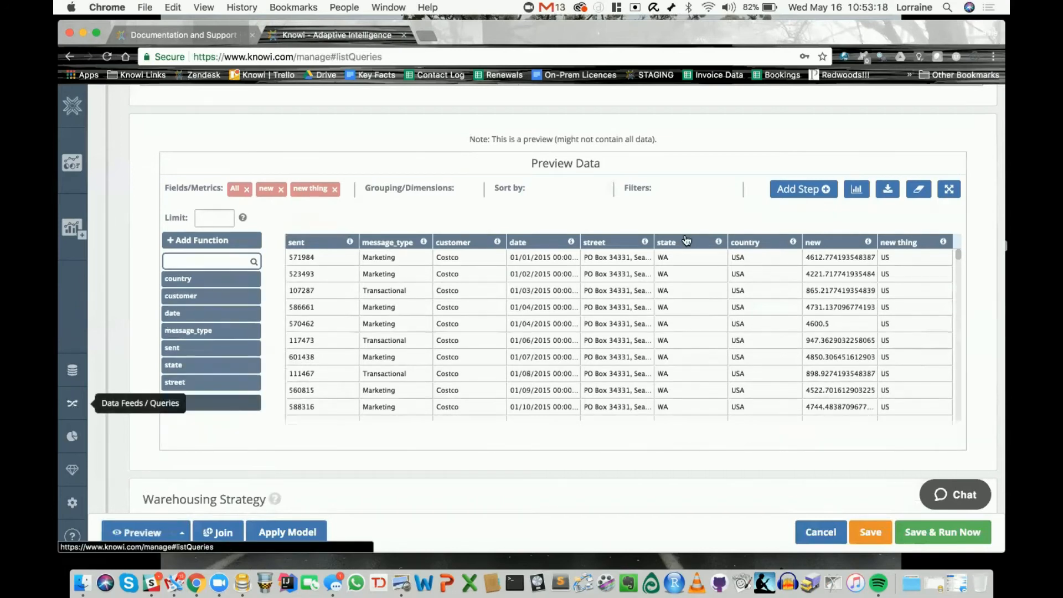
{"action": "scroll", "coordinate": [913, 157], "scroll_direction": "up", "scroll_amount": 10}
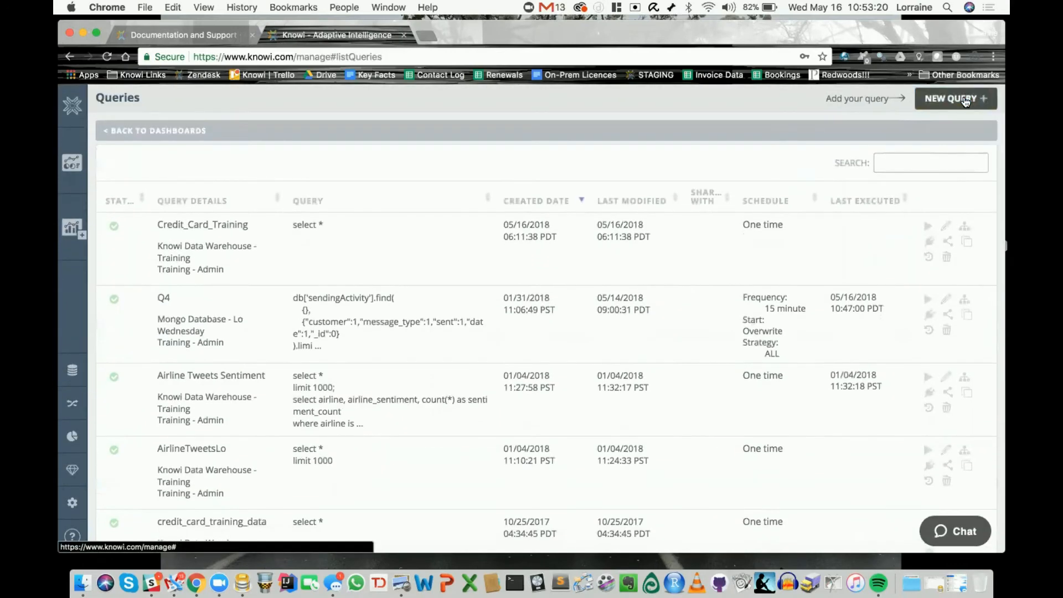
{"action": "left_click", "coordinate": [955, 102]}
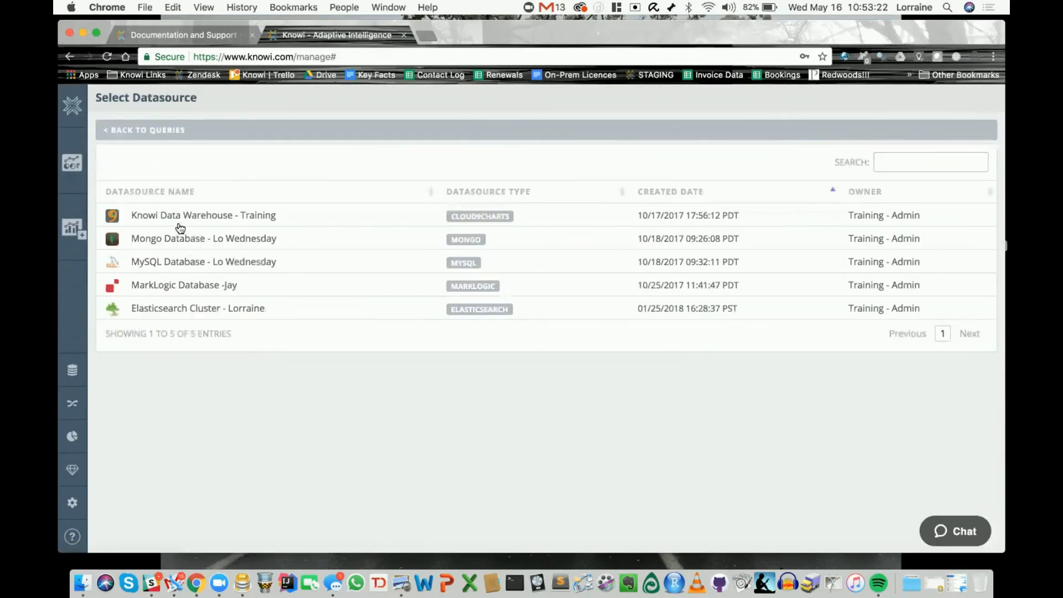
{"action": "left_click", "coordinate": [175, 244]}
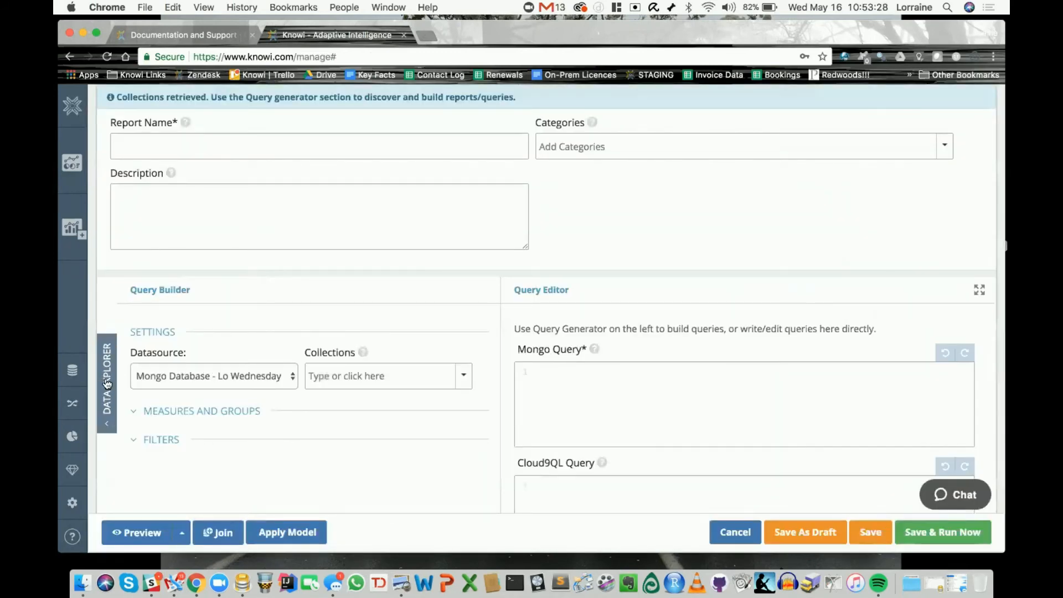
{"action": "left_click", "coordinate": [107, 425]}
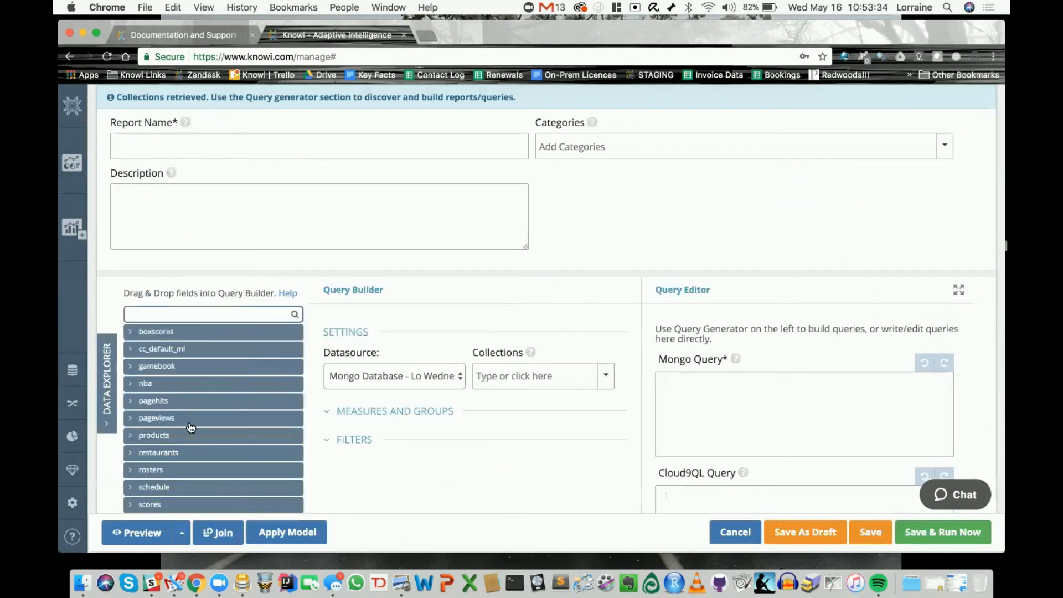
{"action": "scroll", "coordinate": [193, 460], "scroll_direction": "down", "scroll_amount": 3}
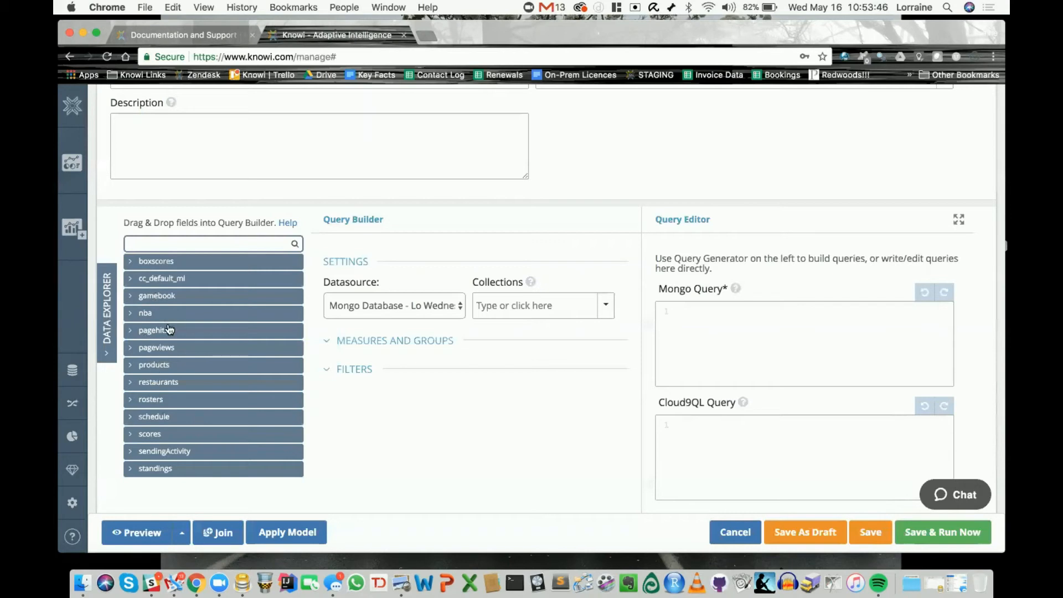
{"action": "scroll", "coordinate": [147, 445], "scroll_direction": "down", "scroll_amount": 2}
{"action": "scroll", "coordinate": [147, 444], "scroll_direction": "up", "scroll_amount": 2}
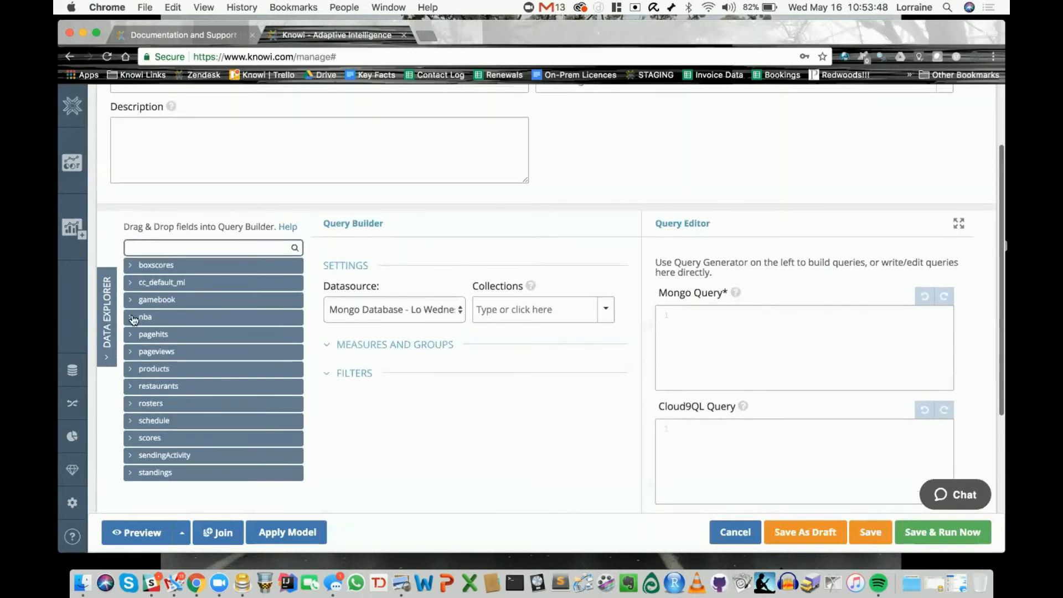
- Expand the gamebook collection down to sports_statistics.Gamebook.DefensiveStatistics.DefenderHome and add its nested Interceptions field as a metric
{"action": "left_click", "coordinate": [132, 301]}
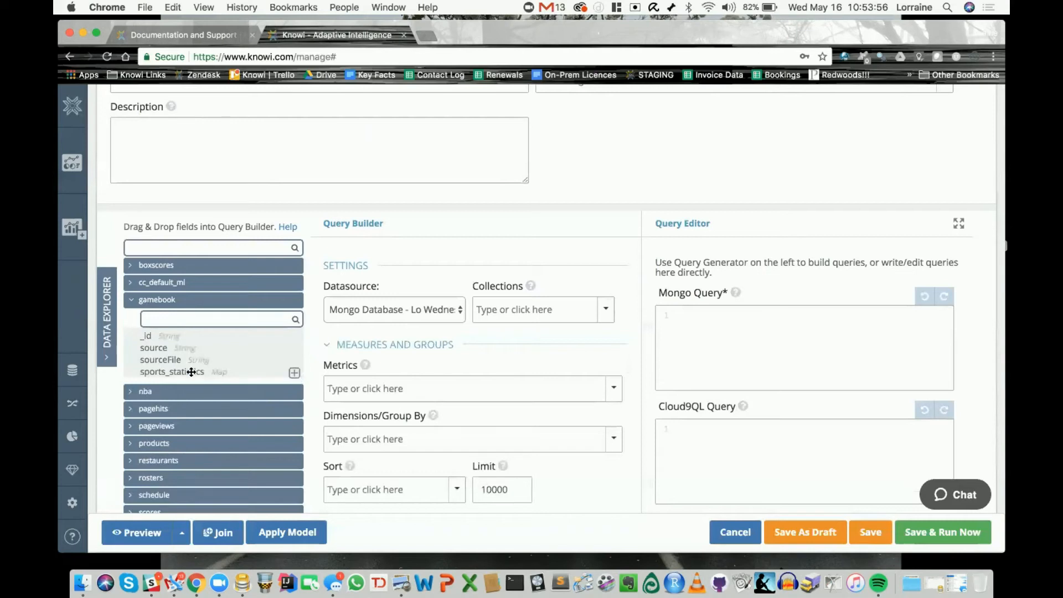
{"action": "left_click", "coordinate": [294, 374]}
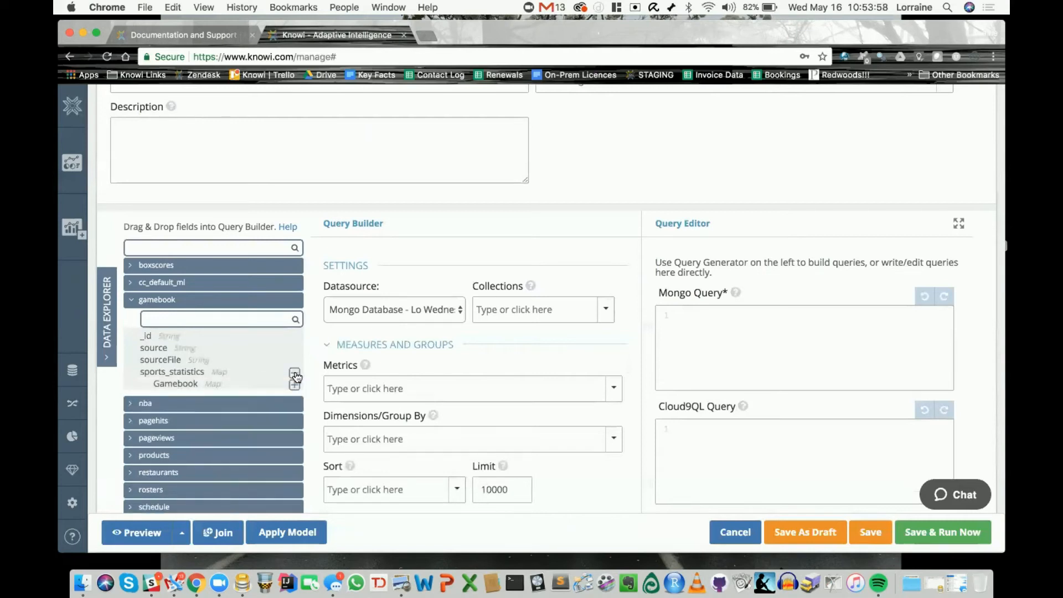
{"action": "left_click", "coordinate": [294, 386]}
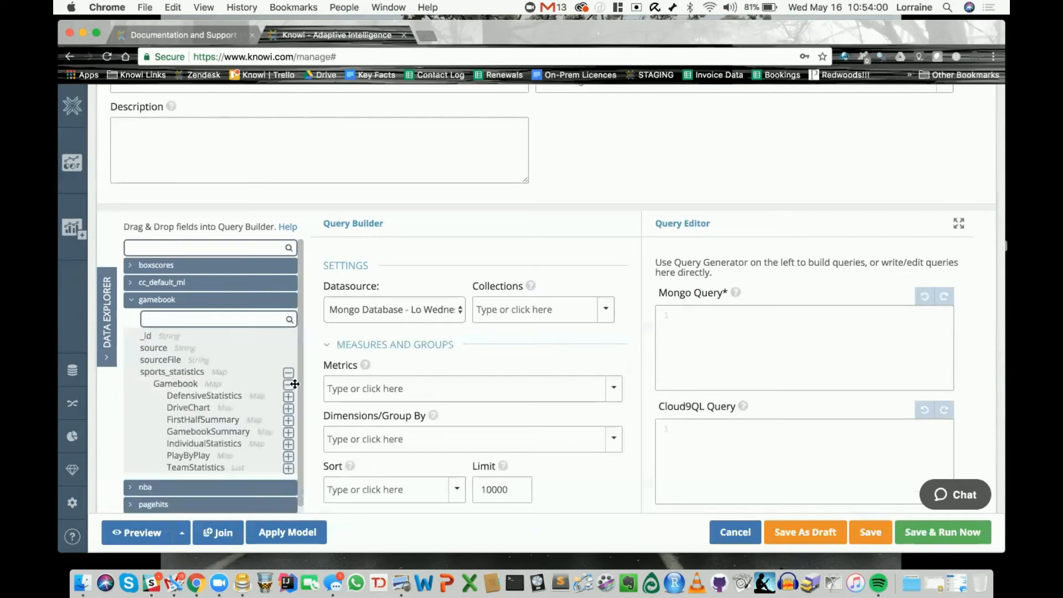
{"action": "left_click", "coordinate": [288, 396]}
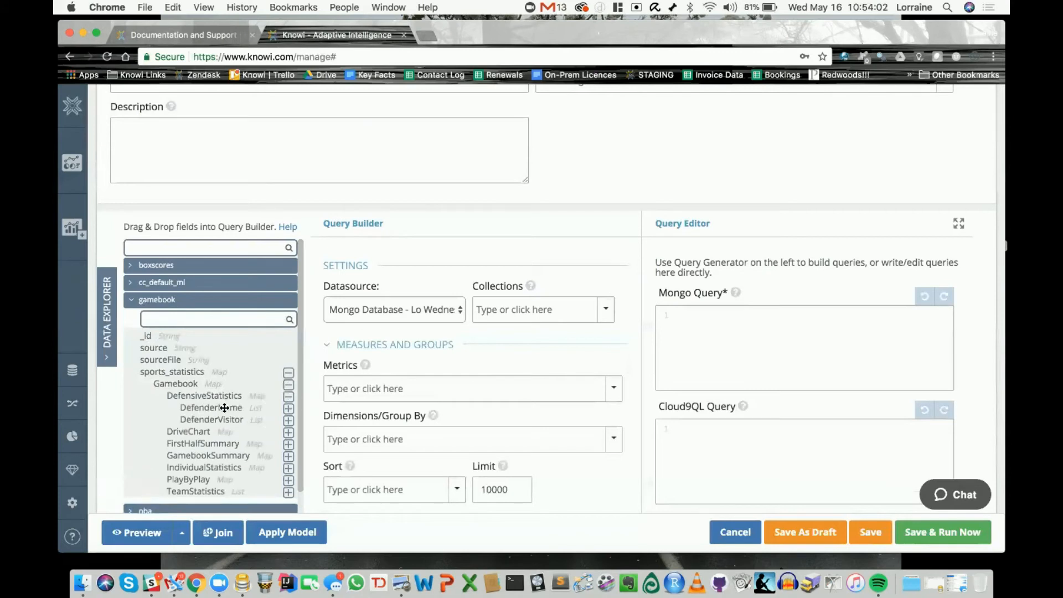
{"action": "left_click", "coordinate": [288, 410]}
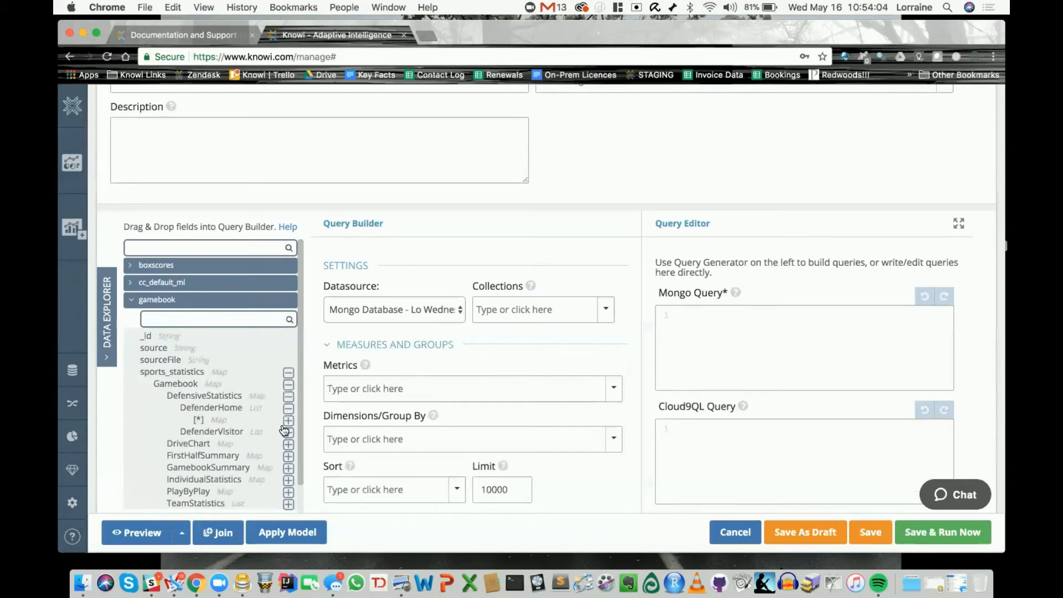
{"action": "left_click", "coordinate": [288, 421]}
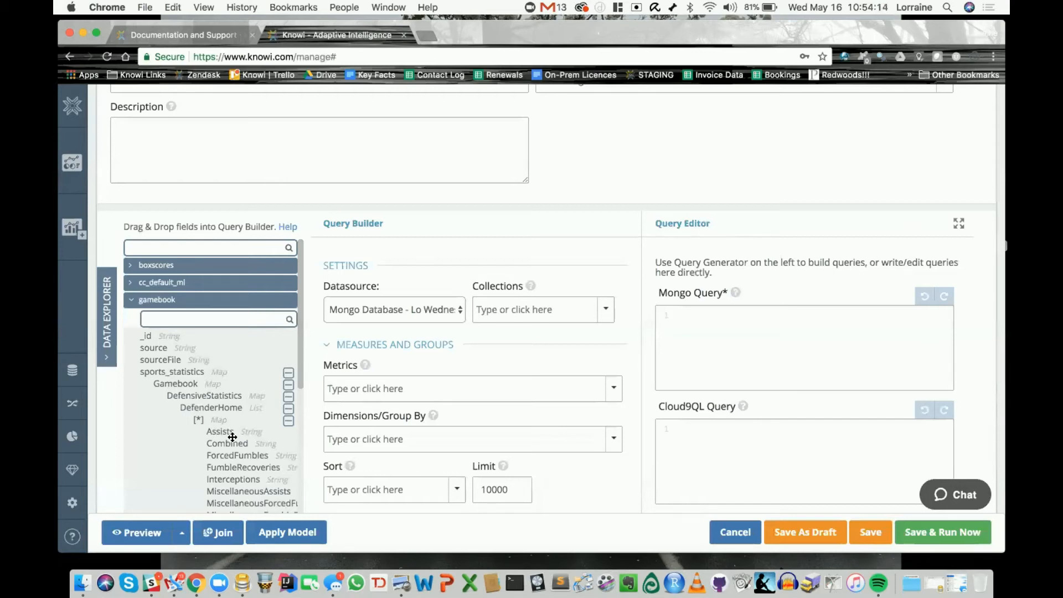
{"action": "scroll", "coordinate": [232, 437], "scroll_direction": "down", "scroll_amount": 3}
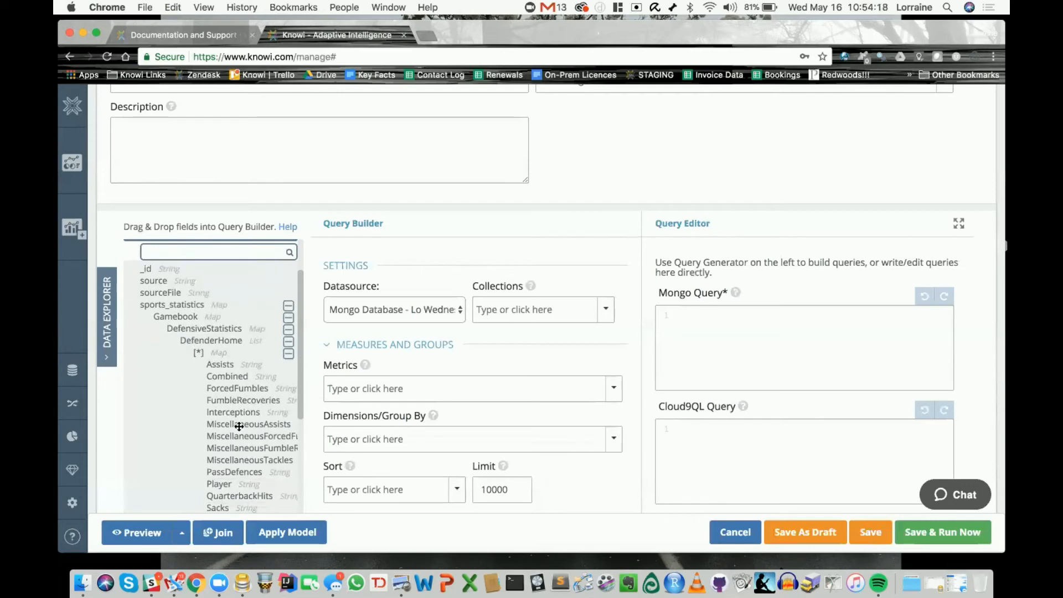
{"action": "left_click_drag", "start_coordinate": [234, 412], "coordinate": [365, 403]}
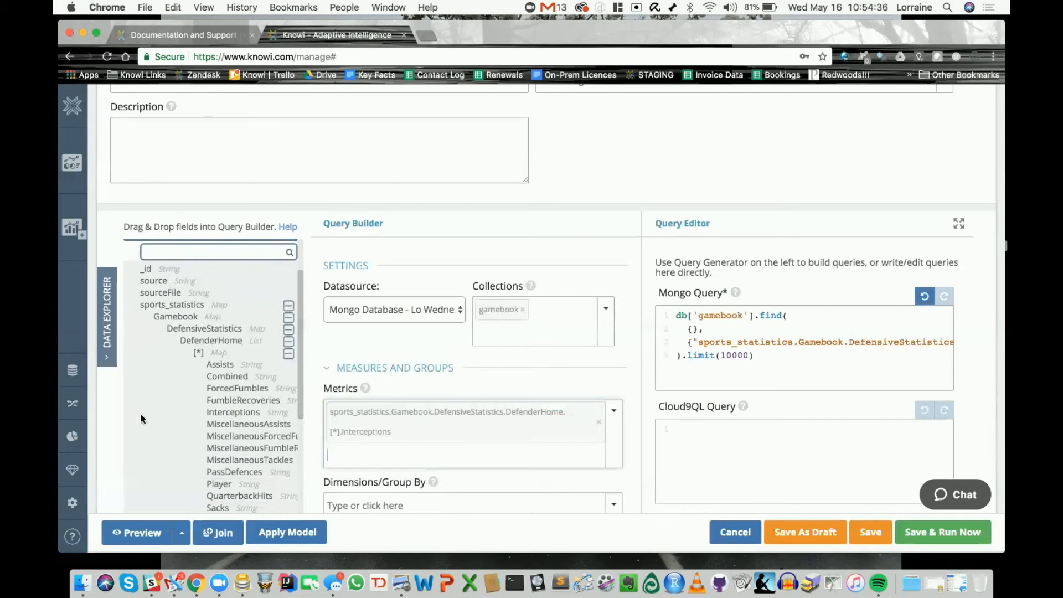
- Start a new REST datasource and review its host, authentication, header and payload settings
{"action": "left_click", "coordinate": [75, 377]}
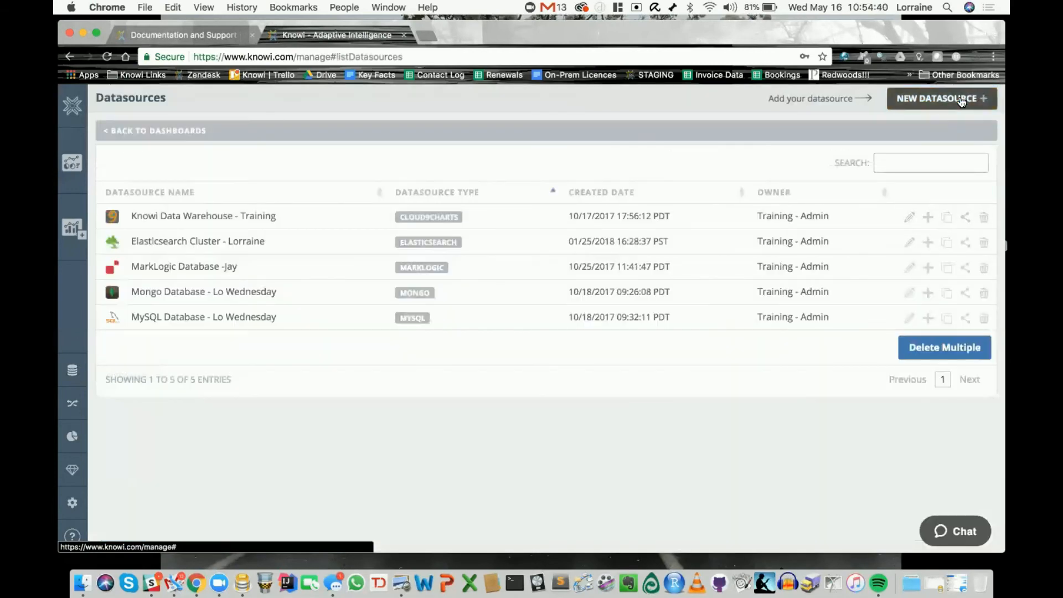
{"action": "left_click", "coordinate": [941, 97]}
{"action": "scroll", "coordinate": [805, 360], "scroll_direction": "down", "scroll_amount": 3}
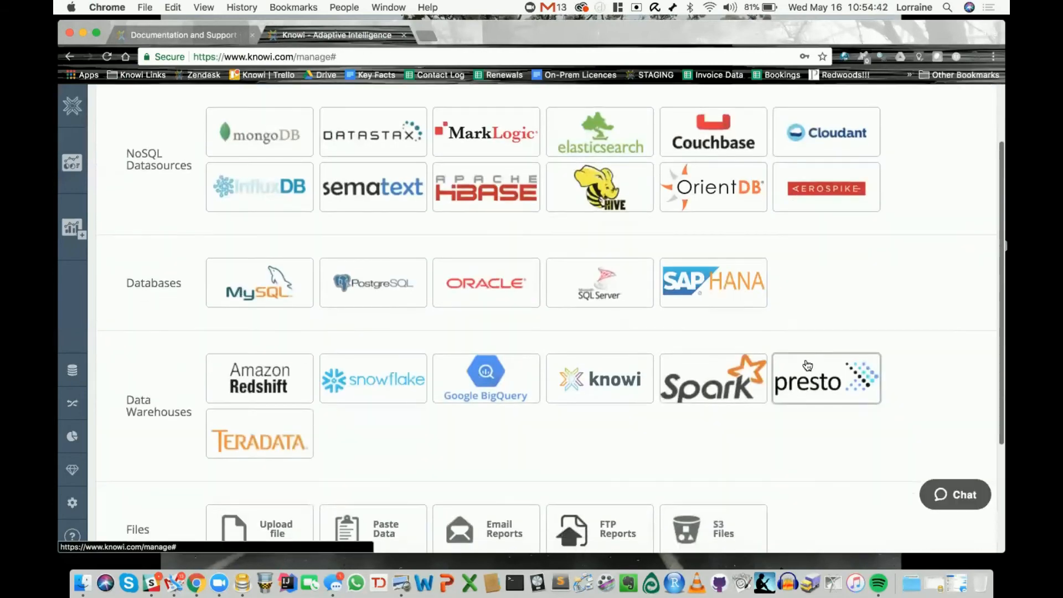
{"action": "scroll", "coordinate": [806, 363], "scroll_direction": "down", "scroll_amount": 5}
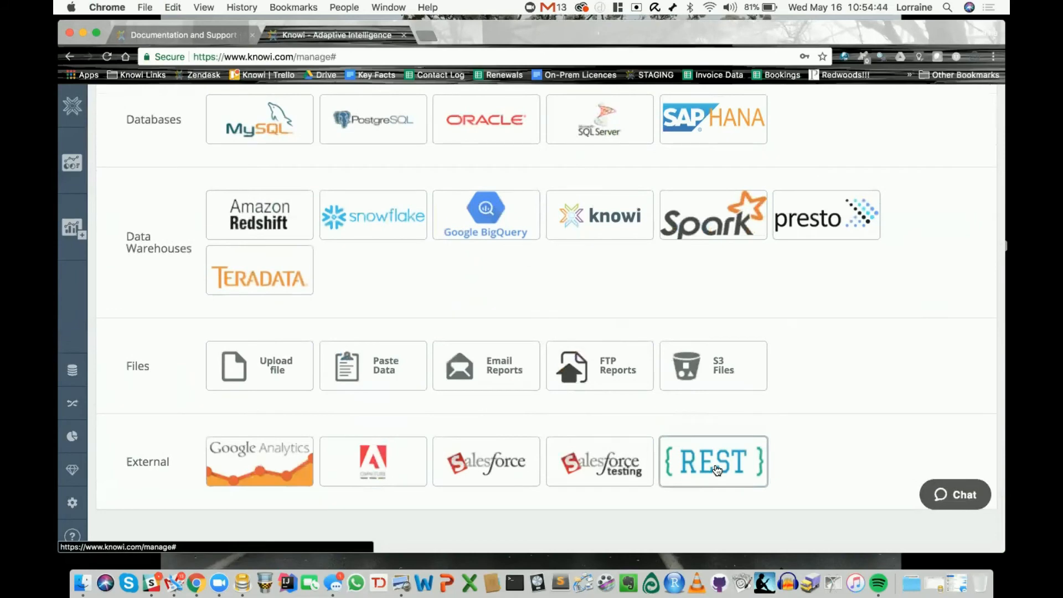
{"action": "left_click", "coordinate": [716, 469]}
{"action": "scroll", "coordinate": [713, 464], "scroll_direction": "down", "scroll_amount": 3}
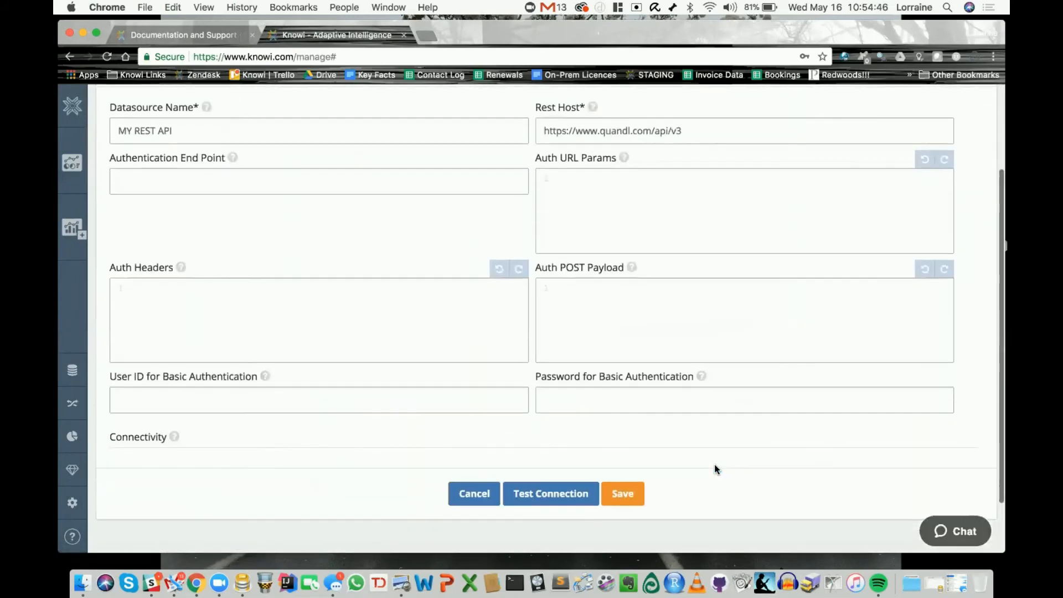
{"action": "scroll", "coordinate": [713, 464], "scroll_direction": "up", "scroll_amount": 1}
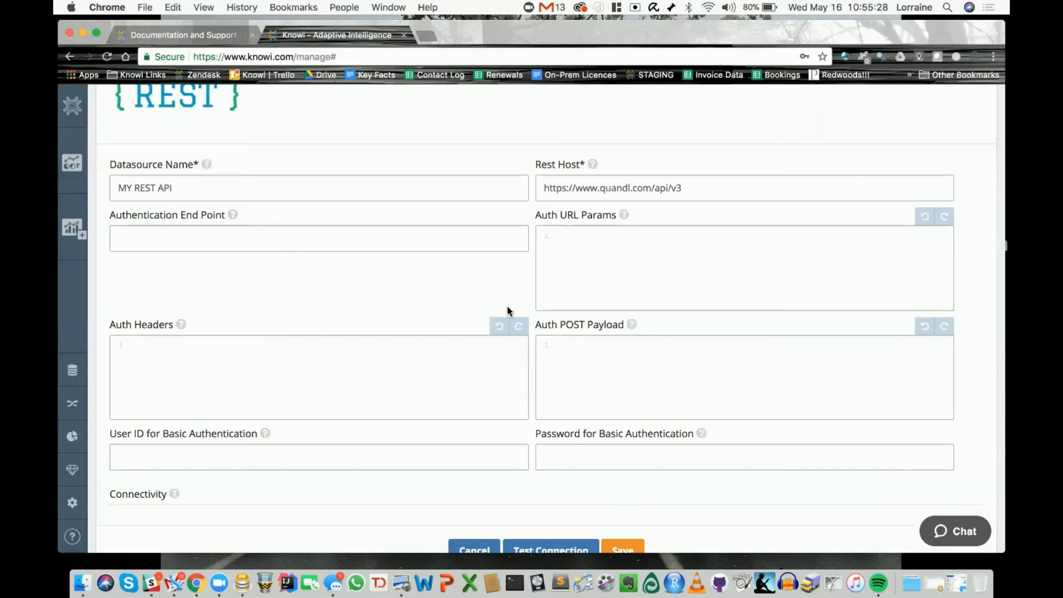
- Search the Knowi Help Center for "rest api" and open the REST API knowledge base article
{"action": "left_click", "coordinate": [211, 32]}
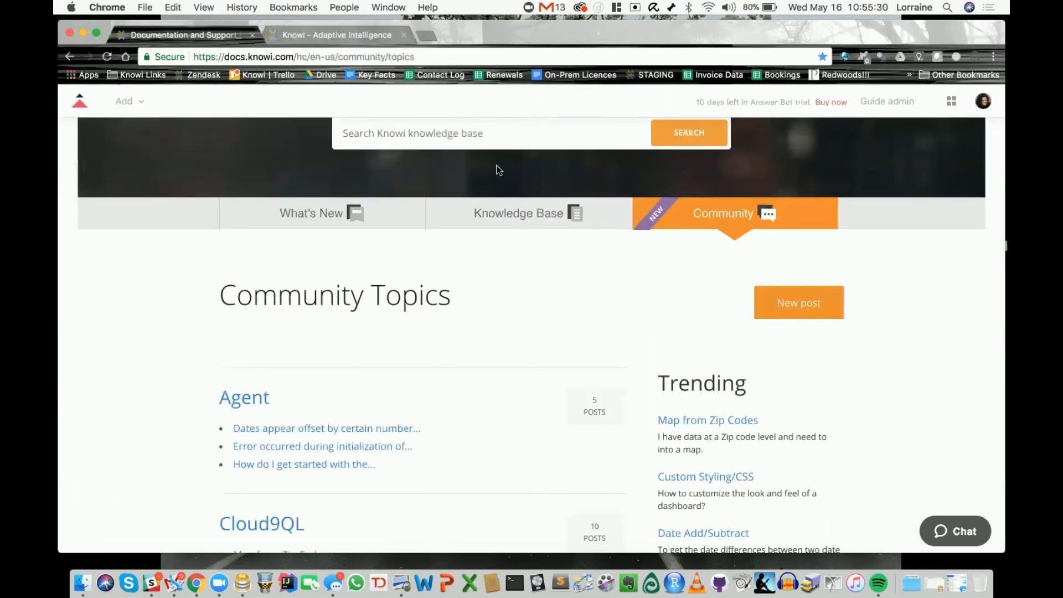
{"action": "scroll", "coordinate": [484, 167], "scroll_direction": "up", "scroll_amount": 2}
{"action": "left_click", "coordinate": [482, 189]}
{"action": "type", "text": "rew"}
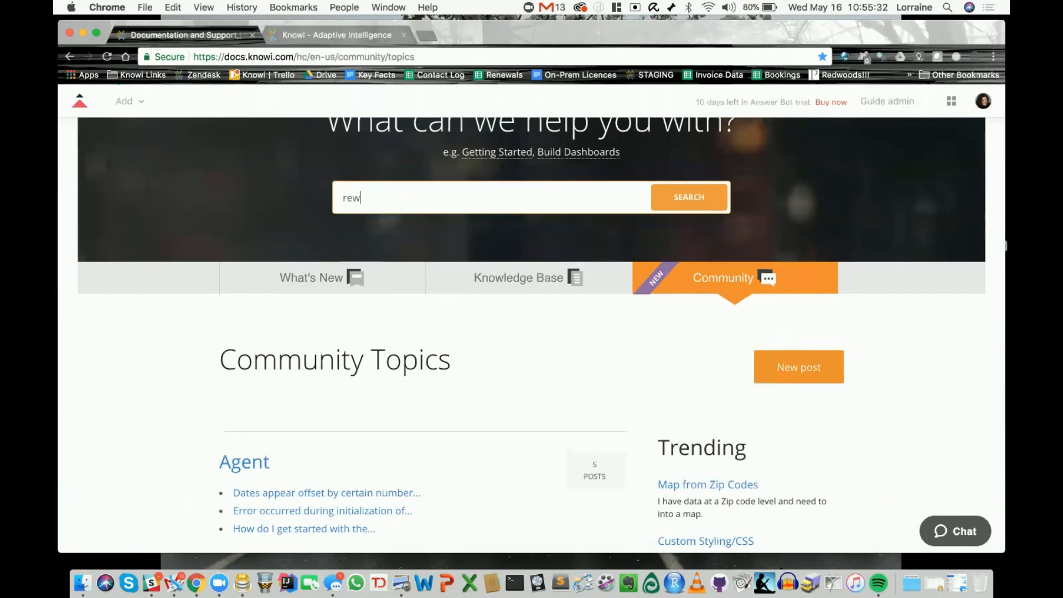
{"action": "key", "text": "BackSpace"}
{"action": "type", "text": "st api"}
{"action": "key", "text": "Return"}
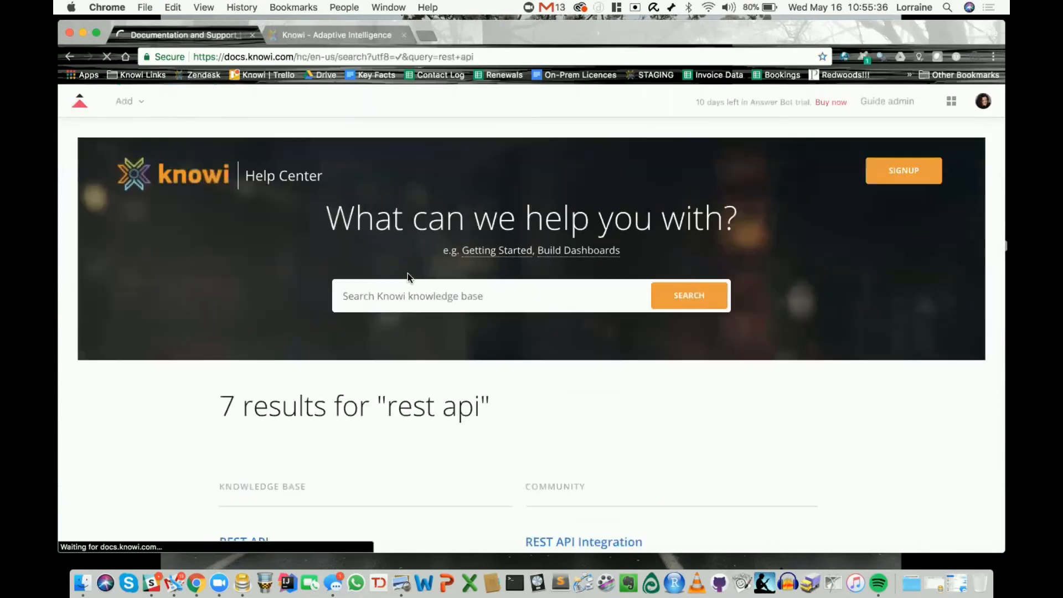
{"action": "scroll", "coordinate": [365, 221], "scroll_direction": "down", "scroll_amount": 3}
{"action": "left_click", "coordinate": [252, 439]}
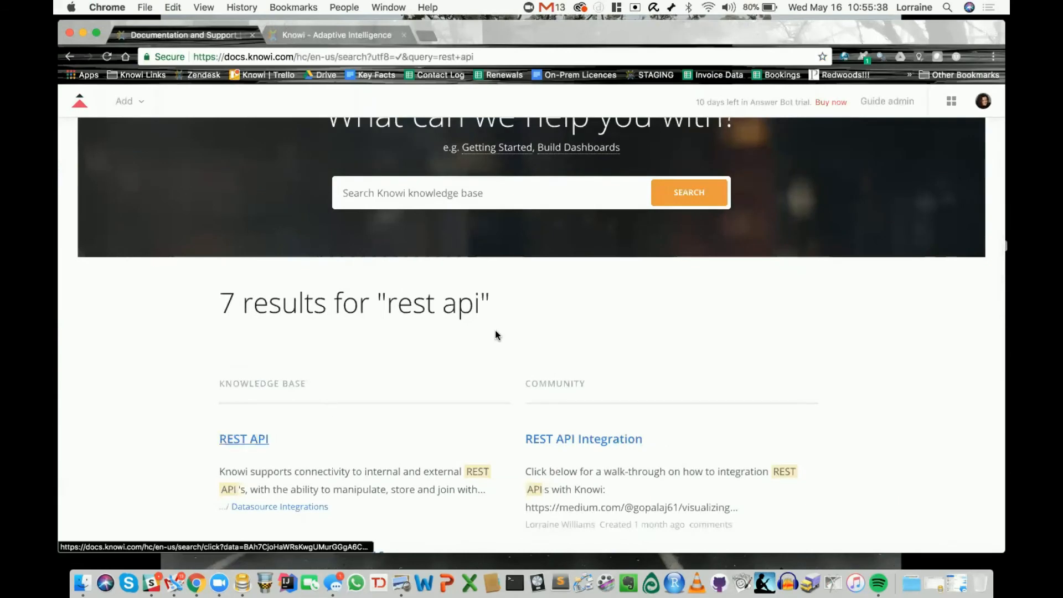
- Skim the REST API article down to its ArrayIndex pagination section and return to the REST datasource form
{"action": "scroll", "coordinate": [500, 187], "scroll_direction": "down", "scroll_amount": 2}
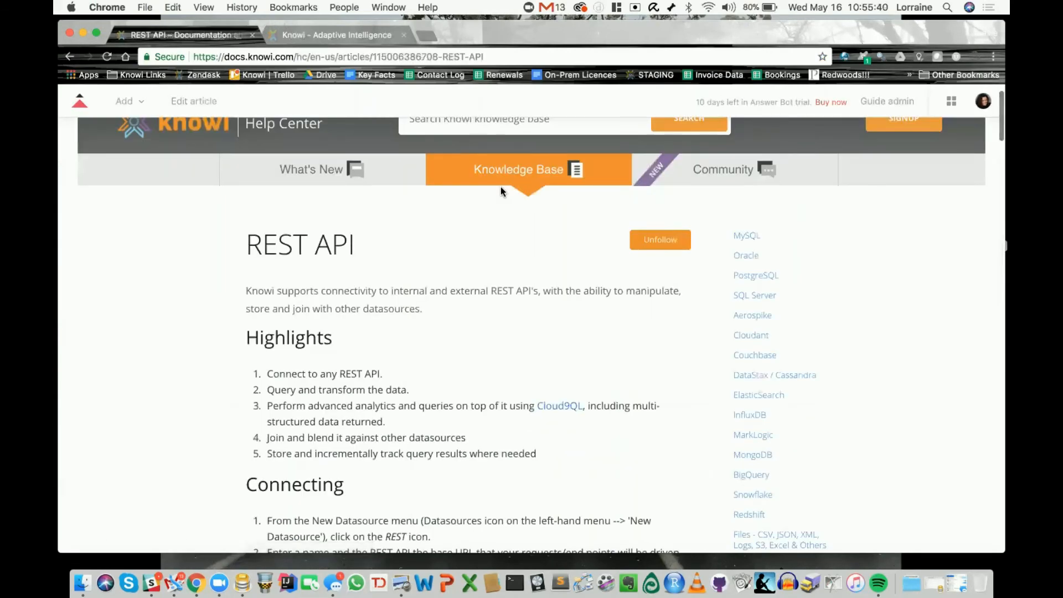
{"action": "scroll", "coordinate": [500, 187], "scroll_direction": "down", "scroll_amount": 15}
{"action": "scroll", "coordinate": [501, 187], "scroll_direction": "down", "scroll_amount": 15}
{"action": "scroll", "coordinate": [501, 187], "scroll_direction": "up", "scroll_amount": 10}
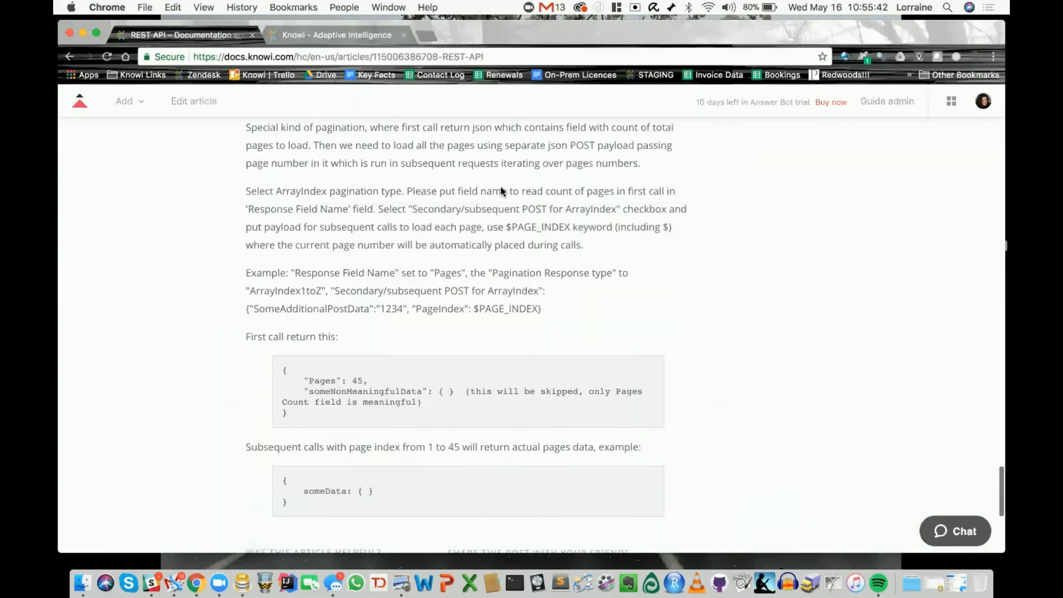
{"action": "scroll", "coordinate": [393, 431], "scroll_direction": "down", "scroll_amount": 4}
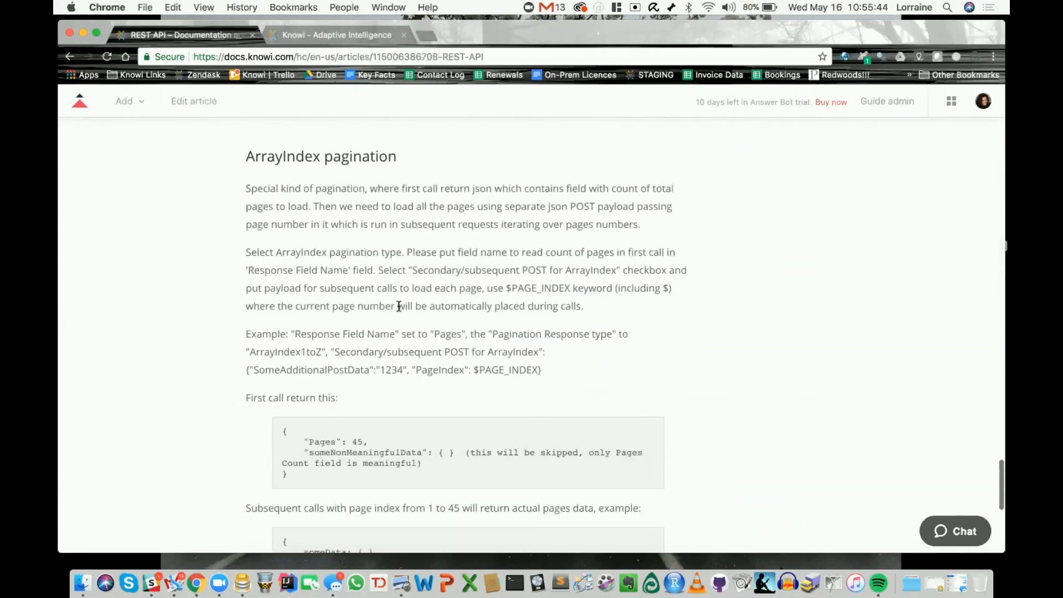
{"action": "scroll", "coordinate": [415, 467], "scroll_direction": "down", "scroll_amount": 3}
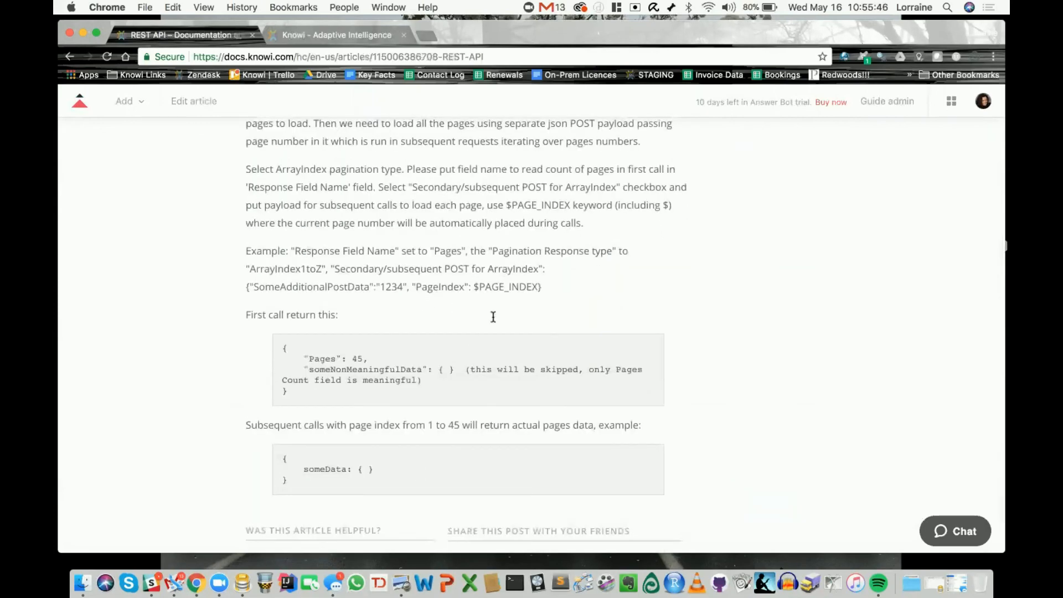
{"action": "left_click", "coordinate": [282, 35]}
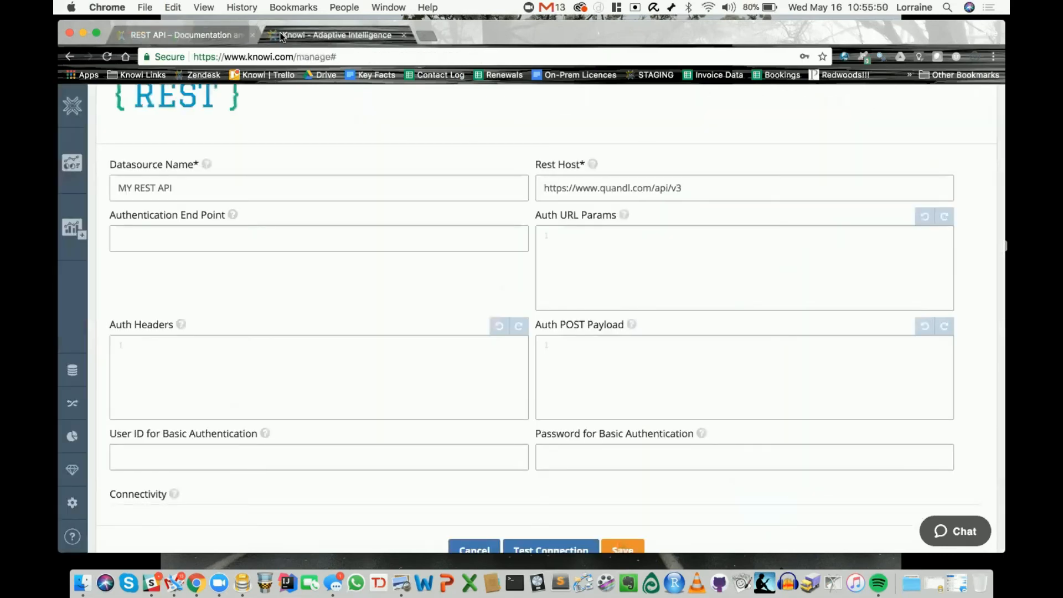
- Open the Training Dashboard and look through its airline tweet tables, sentiment charts and location map
{"action": "left_click", "coordinate": [64, 162]}
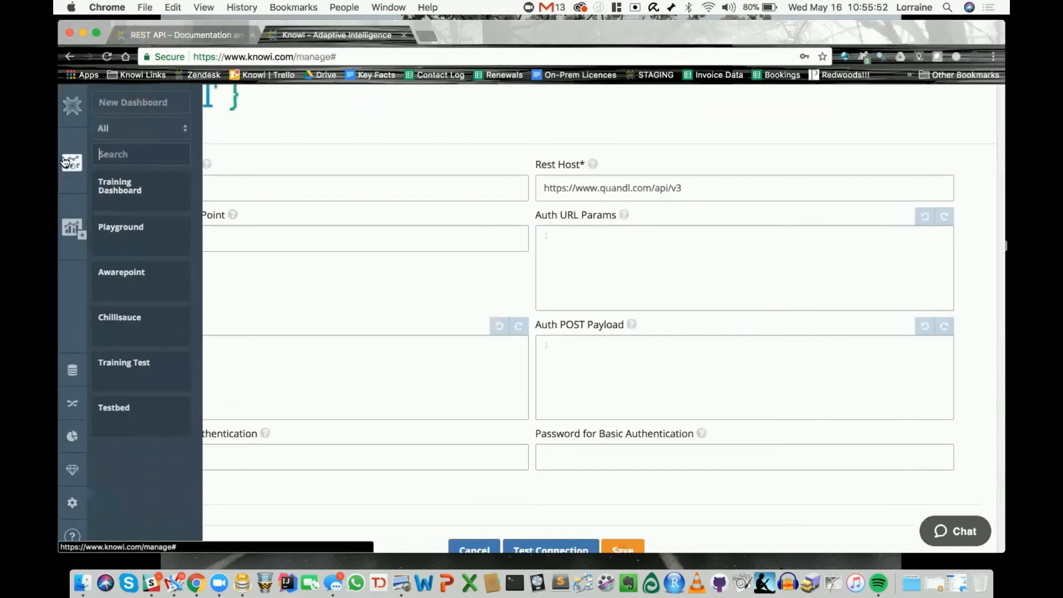
{"action": "left_click", "coordinate": [133, 190]}
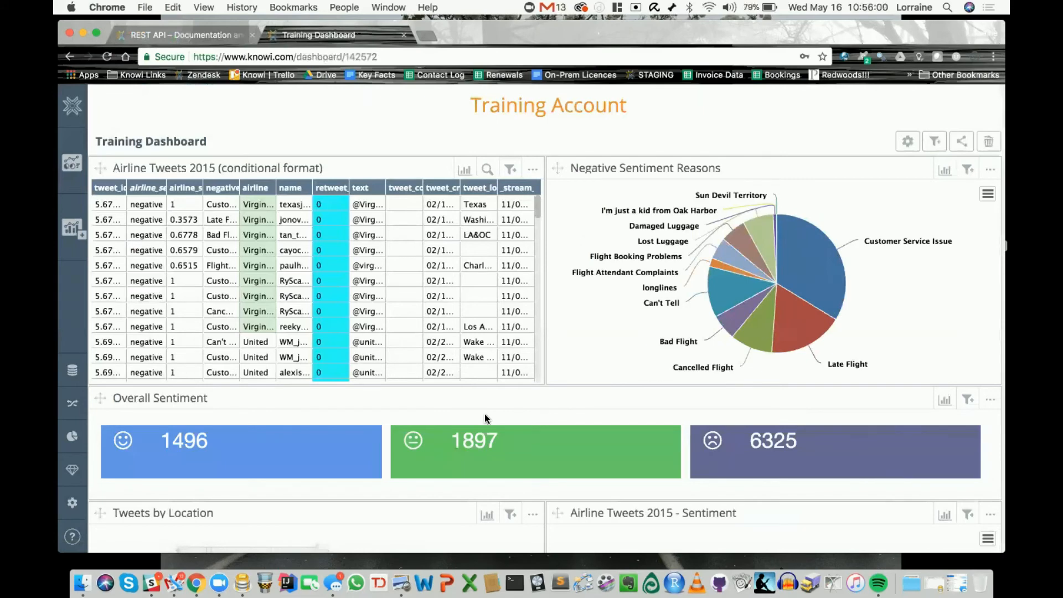
{"action": "scroll", "coordinate": [485, 415], "scroll_direction": "down", "scroll_amount": 5}
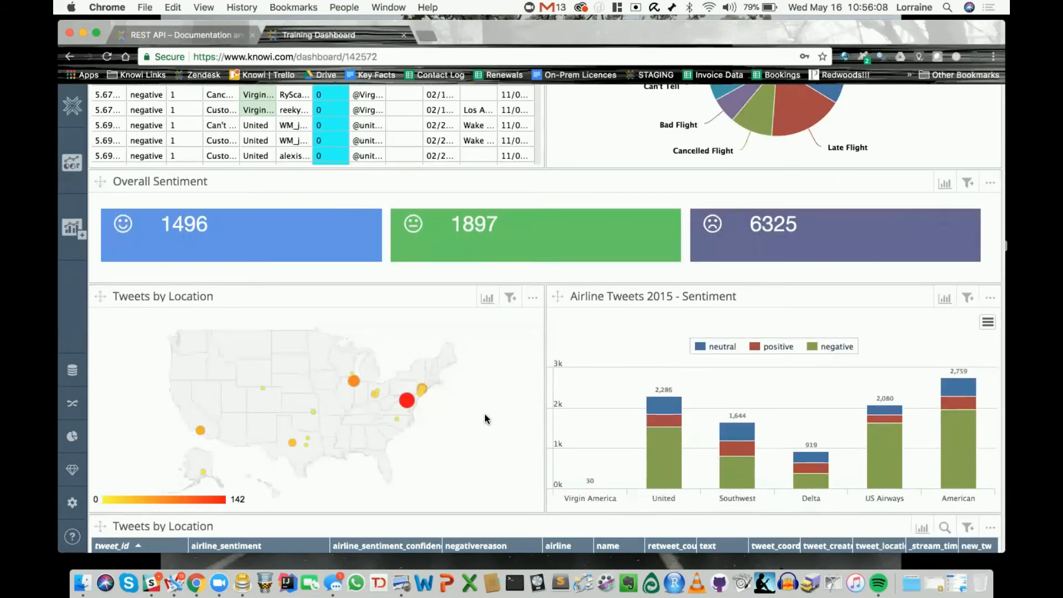
{"action": "scroll", "coordinate": [484, 413], "scroll_direction": "down", "scroll_amount": 5}
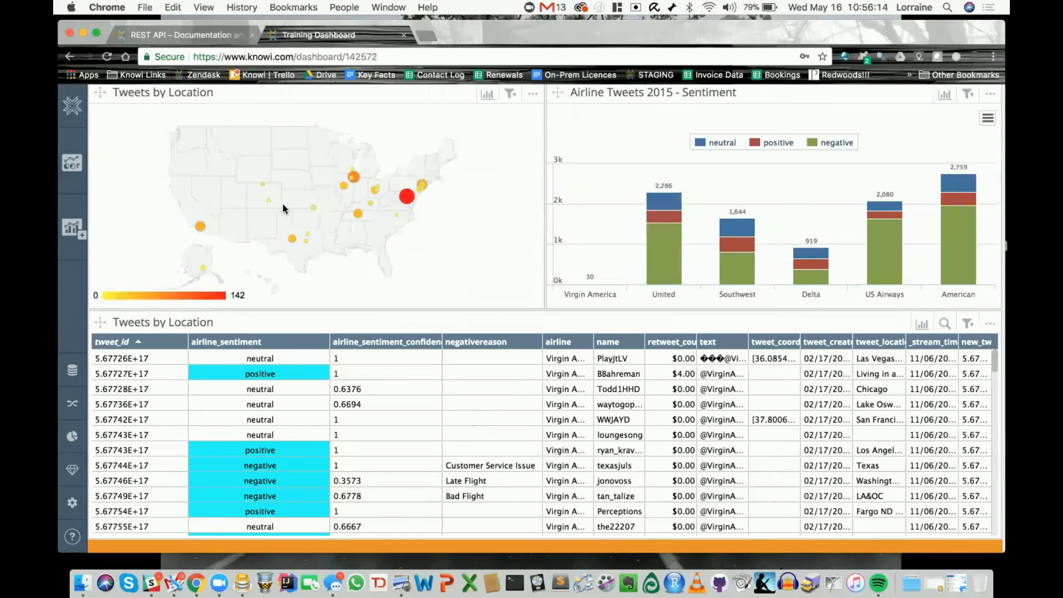
- Add the Sent Email Stats widget at the end of the dashboard and change its visualization type to Pivot (Beta)
{"action": "left_click", "coordinate": [72, 227]}
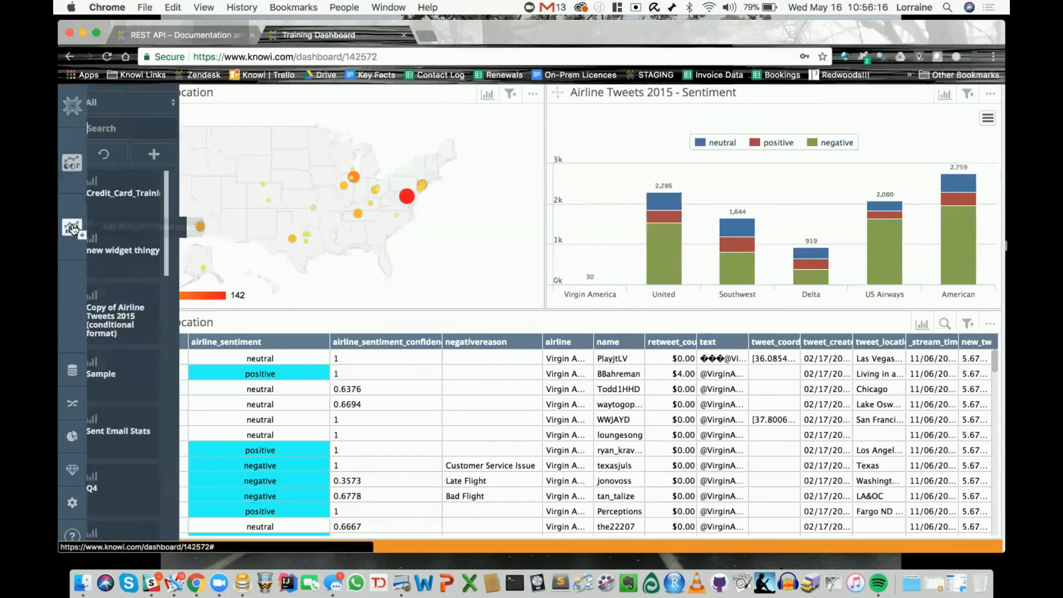
{"action": "left_click_drag", "start_coordinate": [136, 442], "coordinate": [414, 440]}
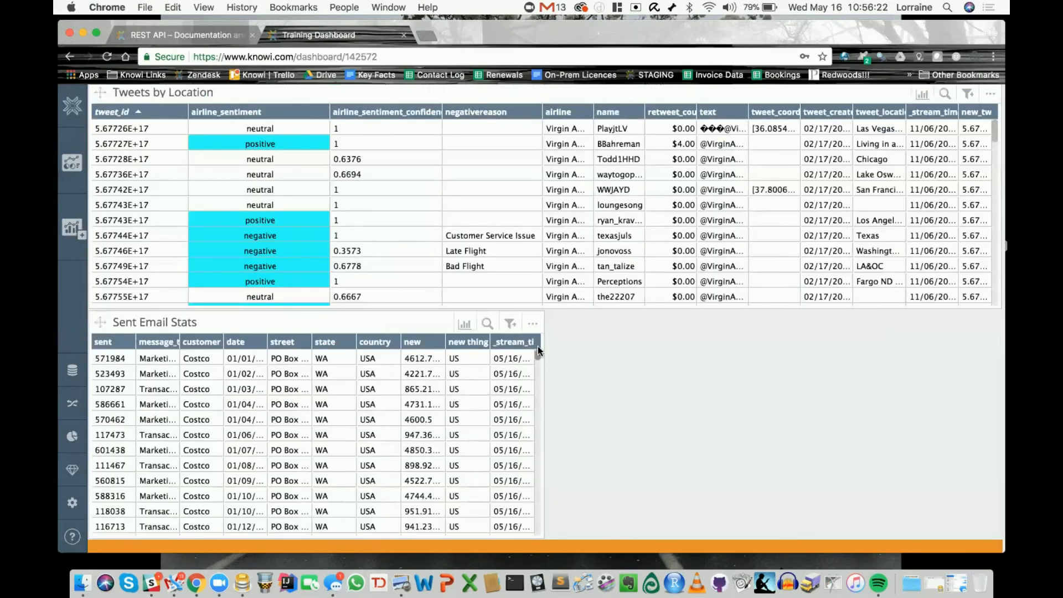
{"action": "left_click", "coordinate": [532, 323]}
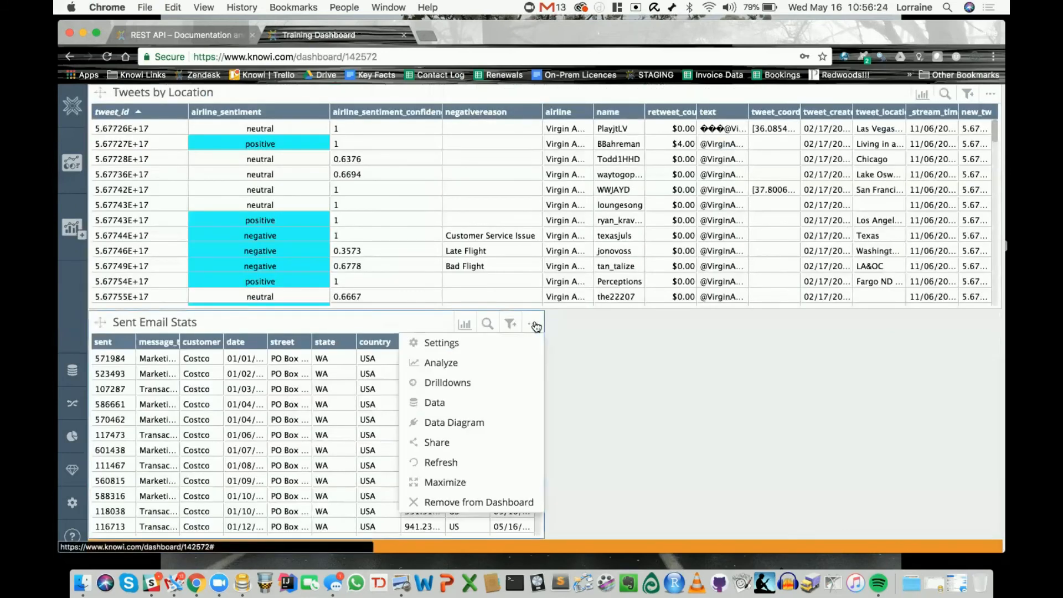
{"action": "left_click", "coordinate": [455, 344]}
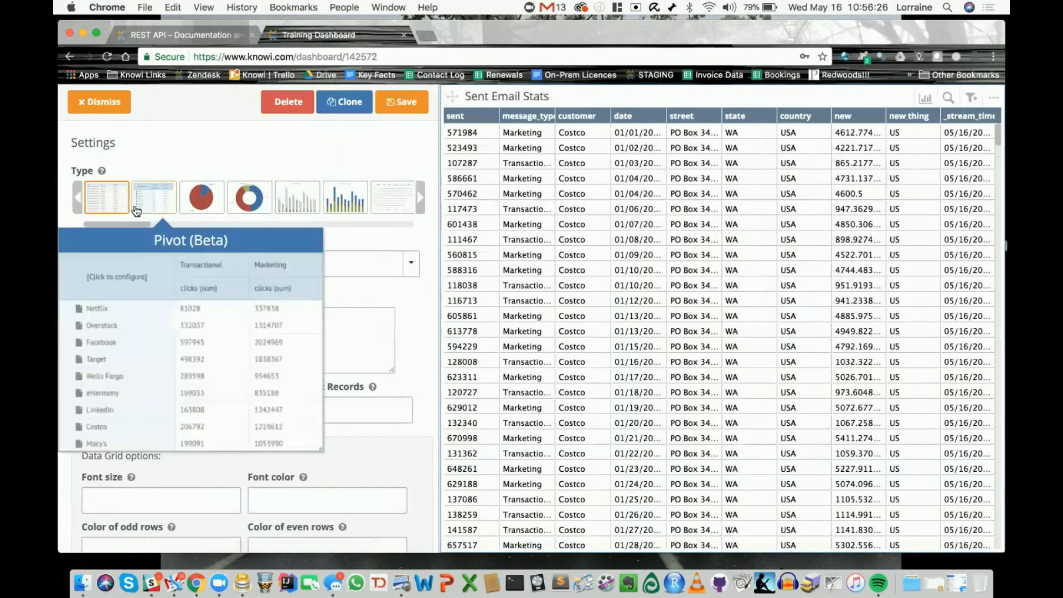
{"action": "left_click", "coordinate": [163, 201]}
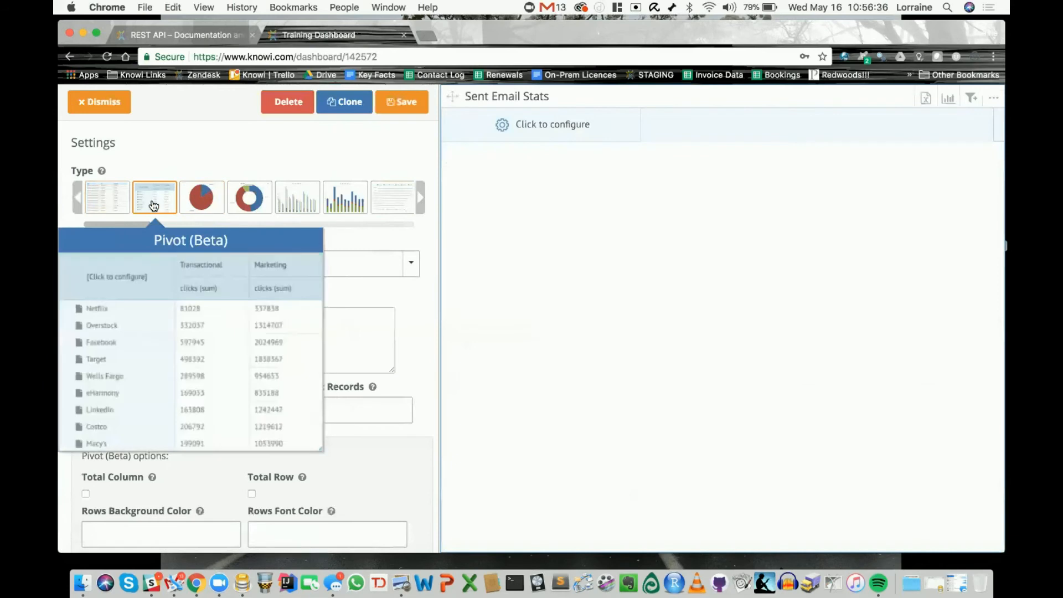
{"action": "scroll", "coordinate": [427, 349], "scroll_direction": "down", "scroll_amount": 5}
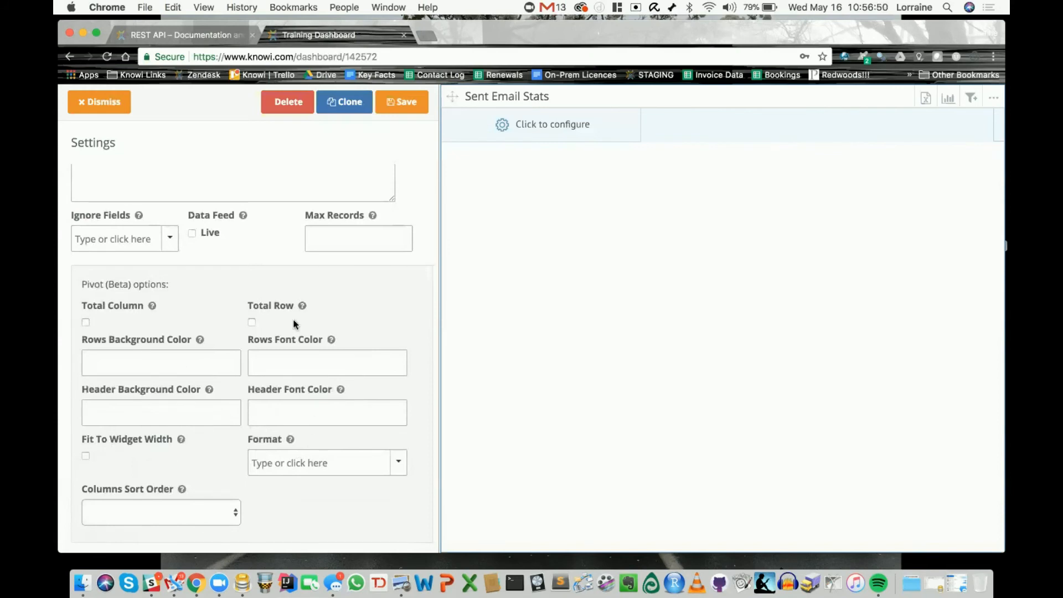
{"action": "scroll", "coordinate": [403, 234], "scroll_direction": "up", "scroll_amount": 3}
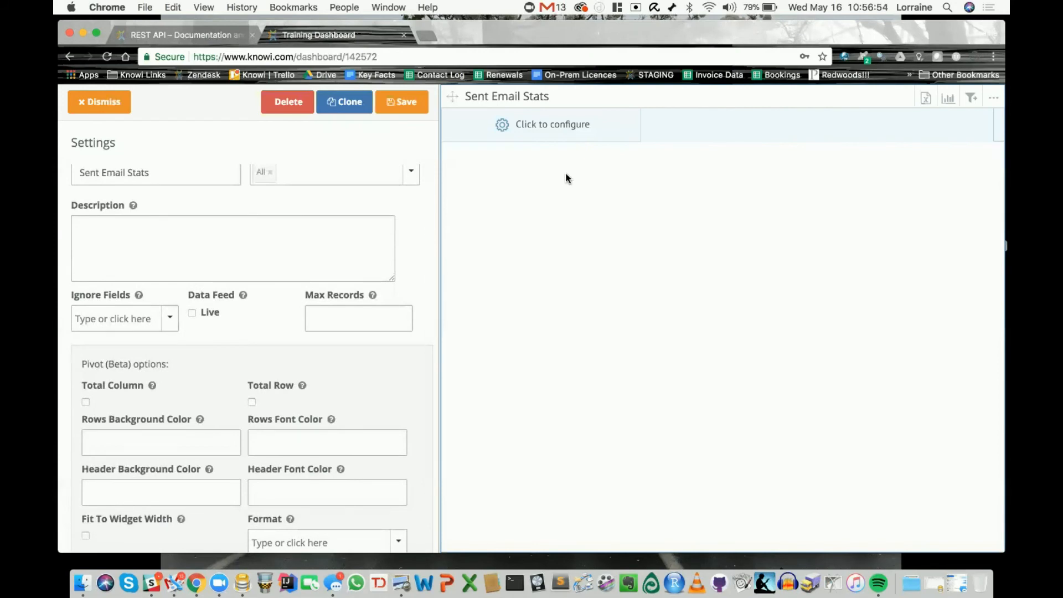
- Try configuring the pivot with customer as row and filter, message_type as column, and the sum of sent as value
{"action": "left_click", "coordinate": [544, 128]}
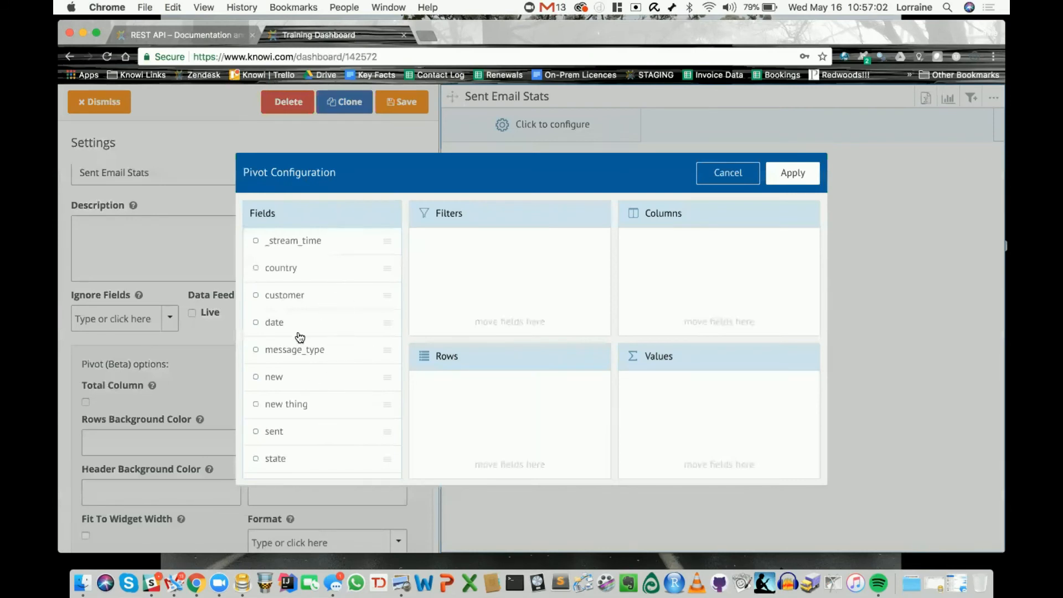
{"action": "left_click_drag", "start_coordinate": [286, 295], "coordinate": [464, 398]}
{"action": "left_click_drag", "start_coordinate": [320, 355], "coordinate": [716, 256]}
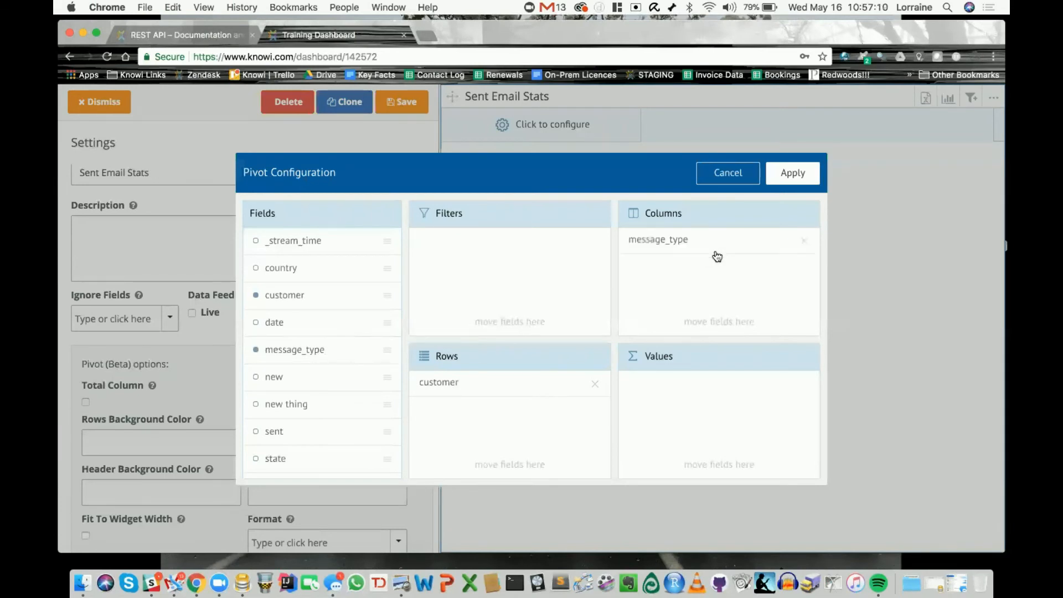
{"action": "left_click_drag", "start_coordinate": [377, 435], "coordinate": [676, 400]}
{"action": "left_click_drag", "start_coordinate": [290, 299], "coordinate": [476, 256]}
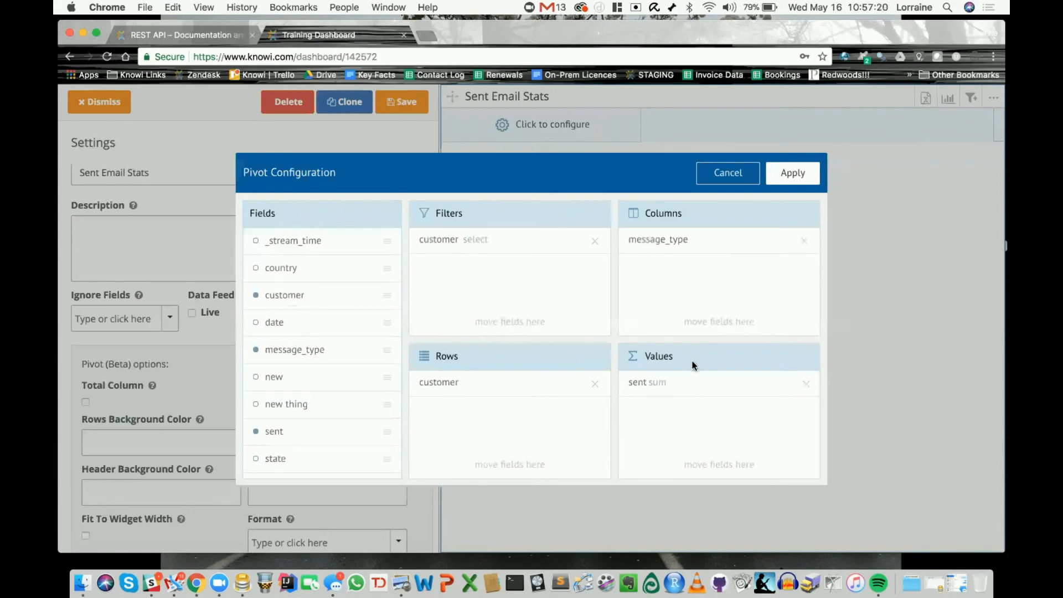
{"action": "left_click", "coordinate": [785, 174]}
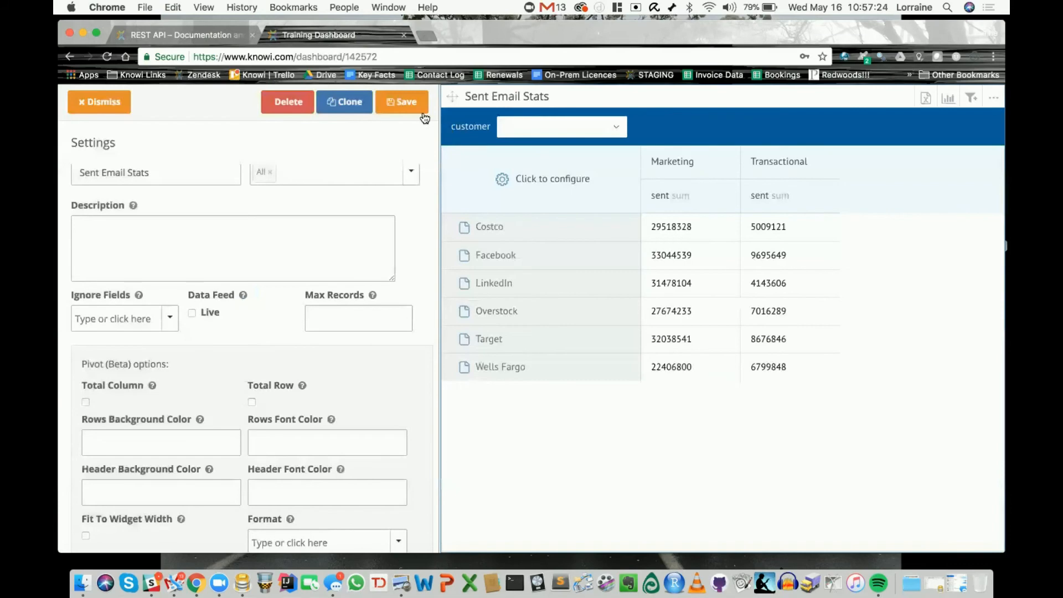
- Save the Sent Email Stats widget, return to the dashboard and reopen the widget's settings
{"action": "left_click", "coordinate": [408, 102]}
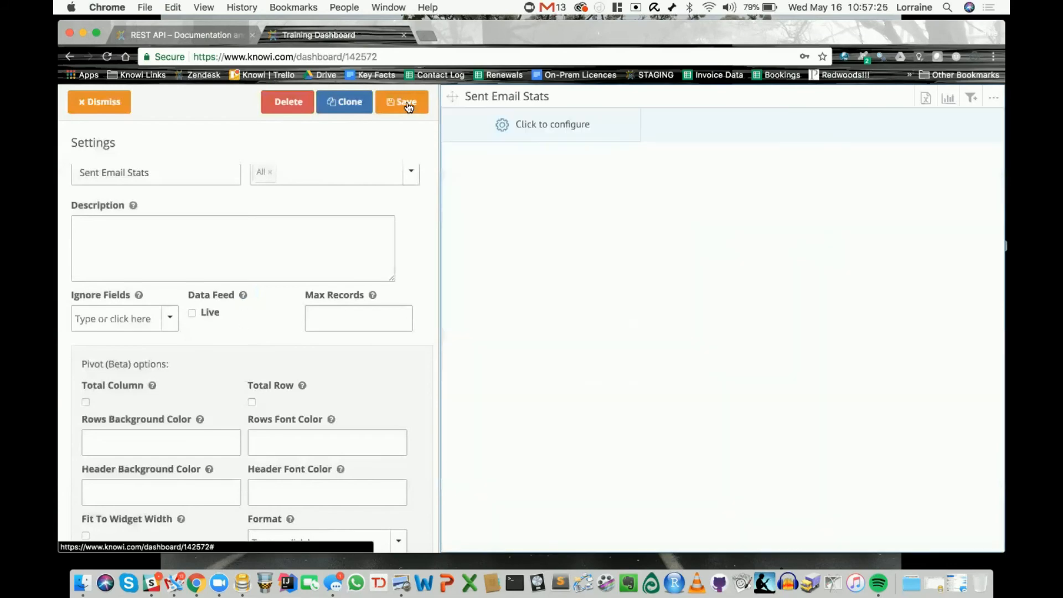
{"action": "left_click", "coordinate": [113, 107]}
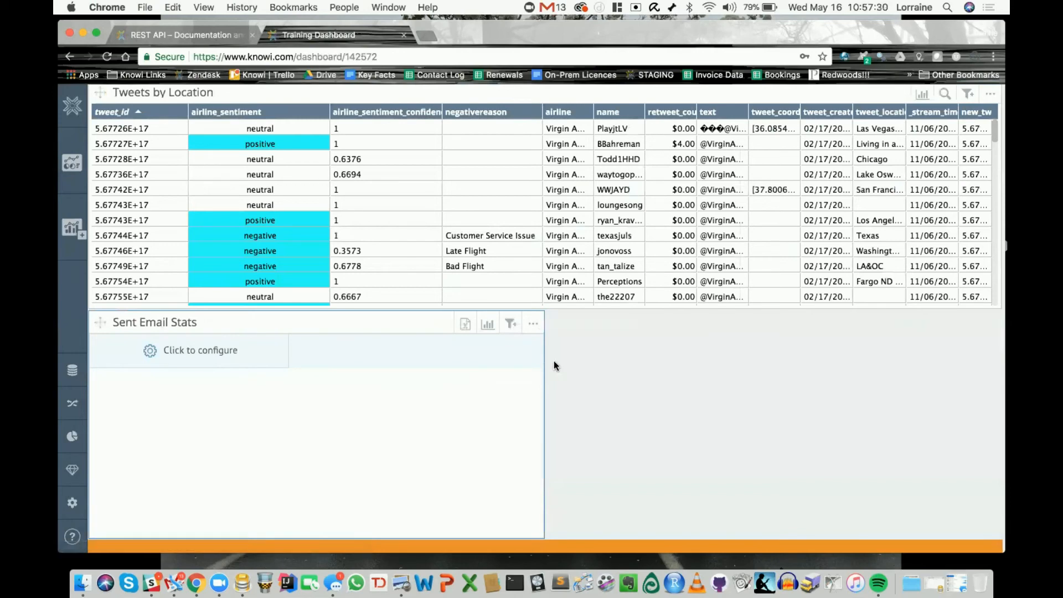
{"action": "left_click", "coordinate": [533, 323]}
{"action": "left_click", "coordinate": [449, 344]}
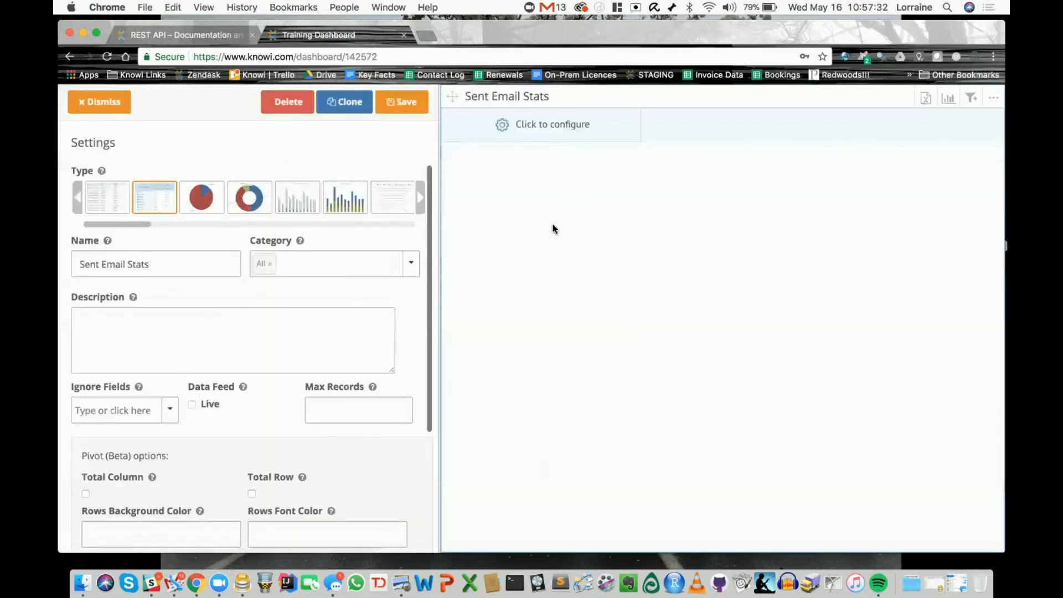
- Rebuild the pivot configuration with customer in Rows and Filters, message_type in Columns and sent (sum) in Values, and apply it
{"action": "left_click", "coordinate": [507, 126]}
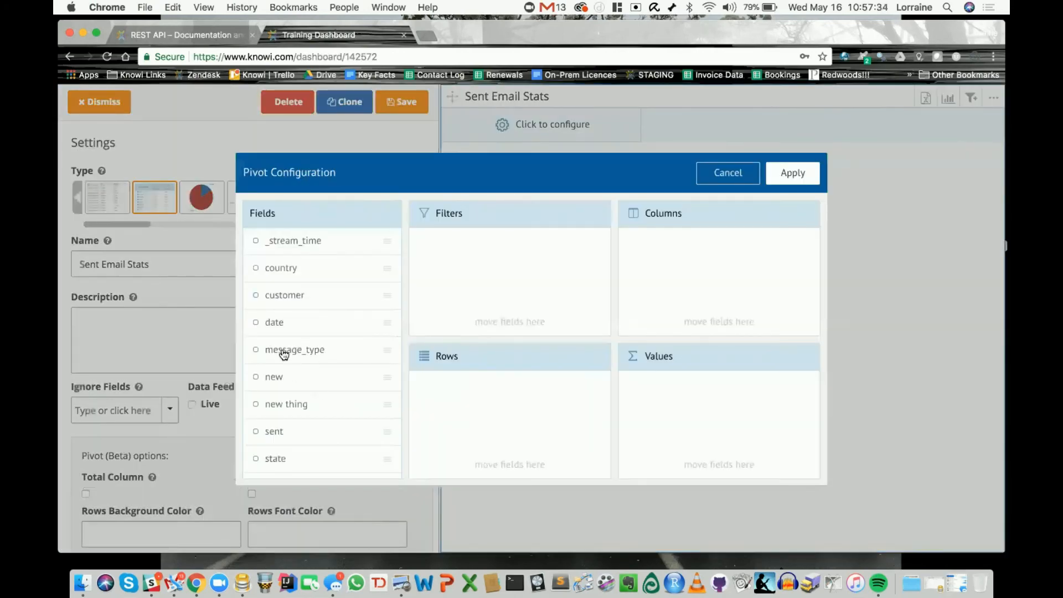
{"action": "left_click_drag", "start_coordinate": [288, 302], "coordinate": [441, 383]}
{"action": "left_click_drag", "start_coordinate": [285, 355], "coordinate": [717, 261]}
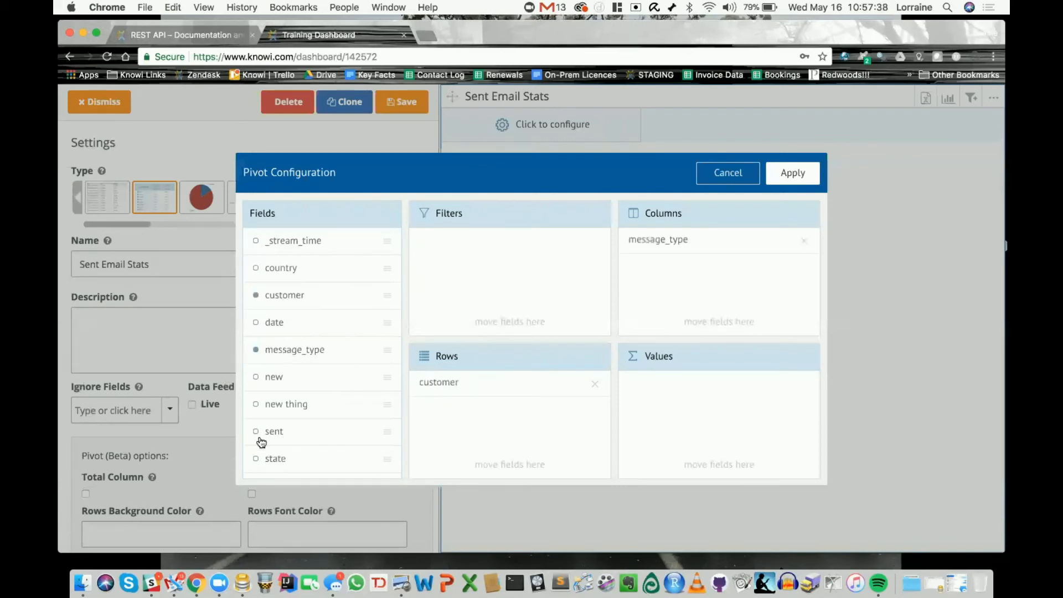
{"action": "left_click_drag", "start_coordinate": [276, 431], "coordinate": [687, 407]}
{"action": "left_click_drag", "start_coordinate": [301, 299], "coordinate": [523, 280]}
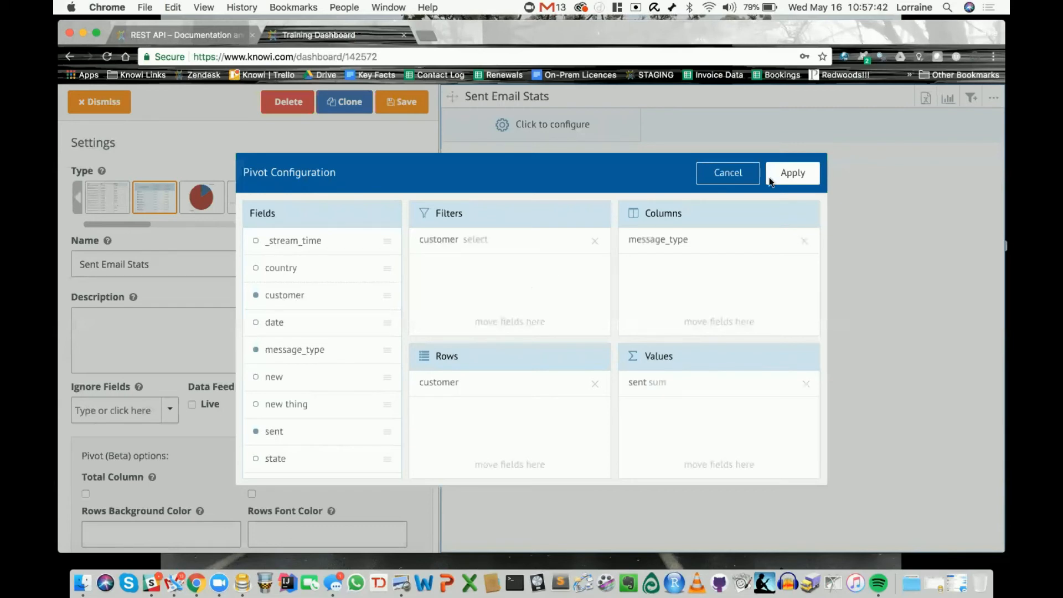
{"action": "left_click", "coordinate": [796, 173]}
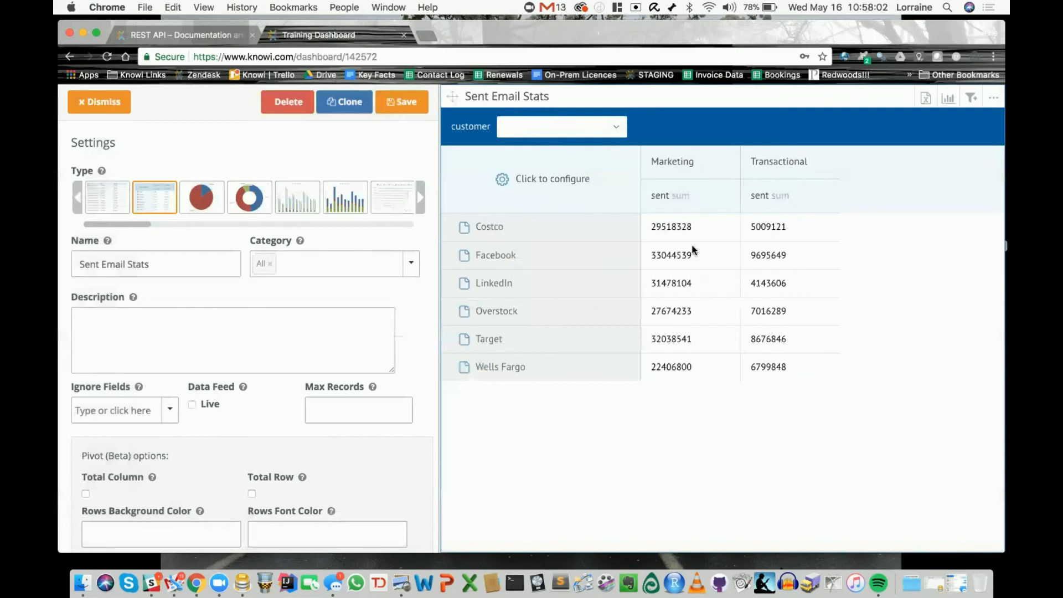
- Filter the pivot table to the customer LinkedIn and dismiss the widget settings
{"action": "left_click", "coordinate": [618, 128]}
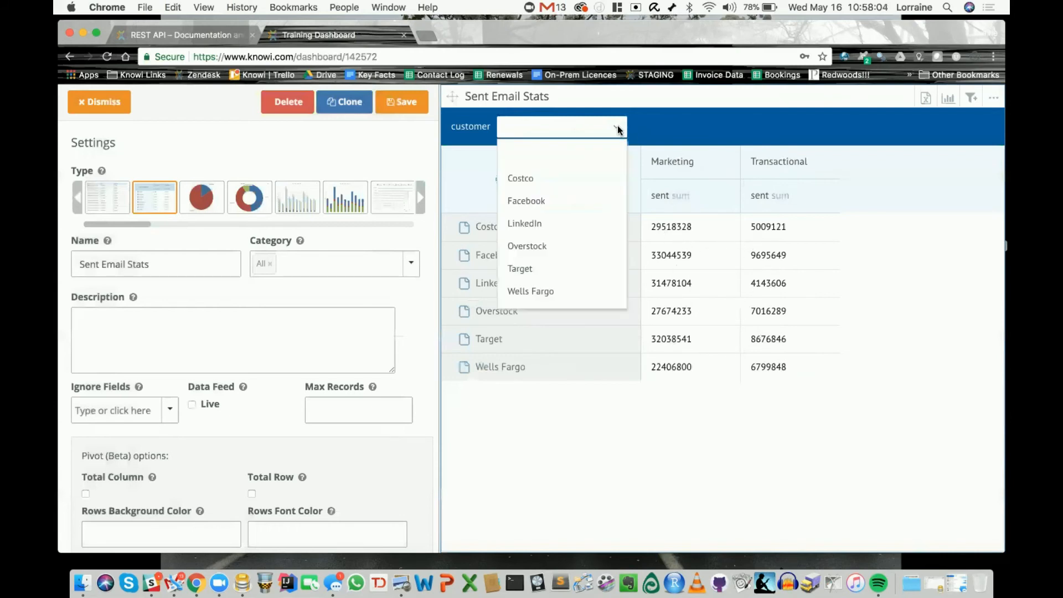
{"action": "left_click", "coordinate": [532, 222]}
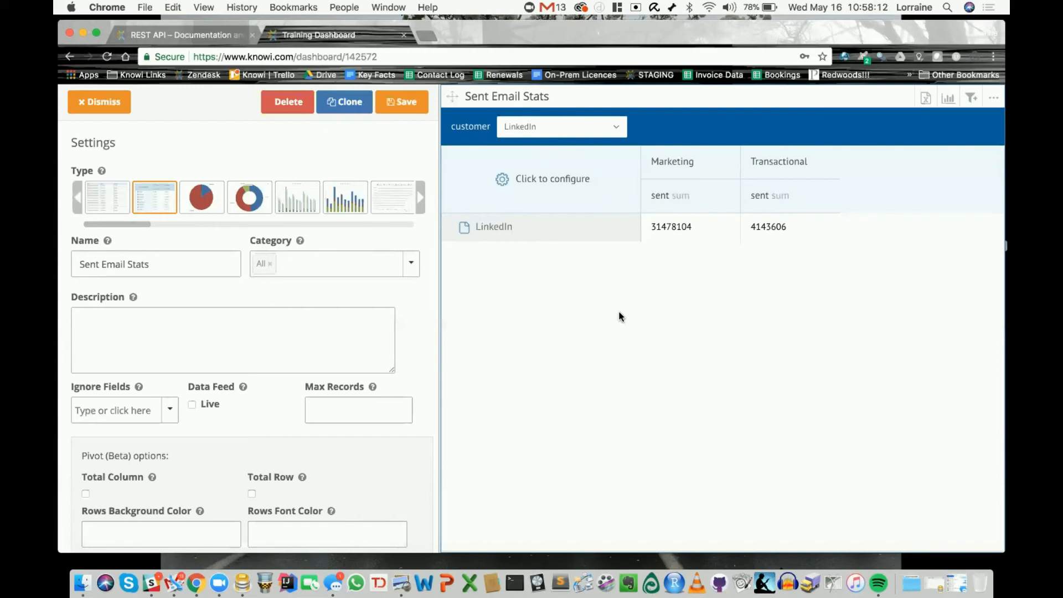
{"action": "mouse_move", "coordinate": [161, 209]}
{"action": "left_click", "coordinate": [95, 102]}
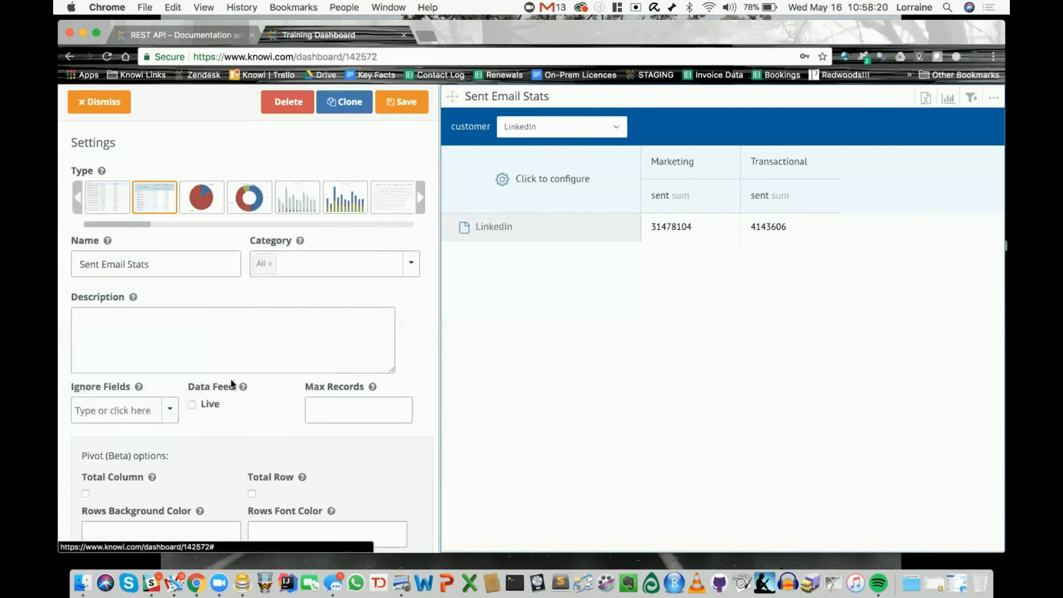
- Review the sharing options of the Airline Tweets 2015 - Sentiment widget, generate a shareable URL and leave without sharing to users or groups
{"action": "scroll", "coordinate": [677, 379], "scroll_direction": "up", "scroll_amount": 5}
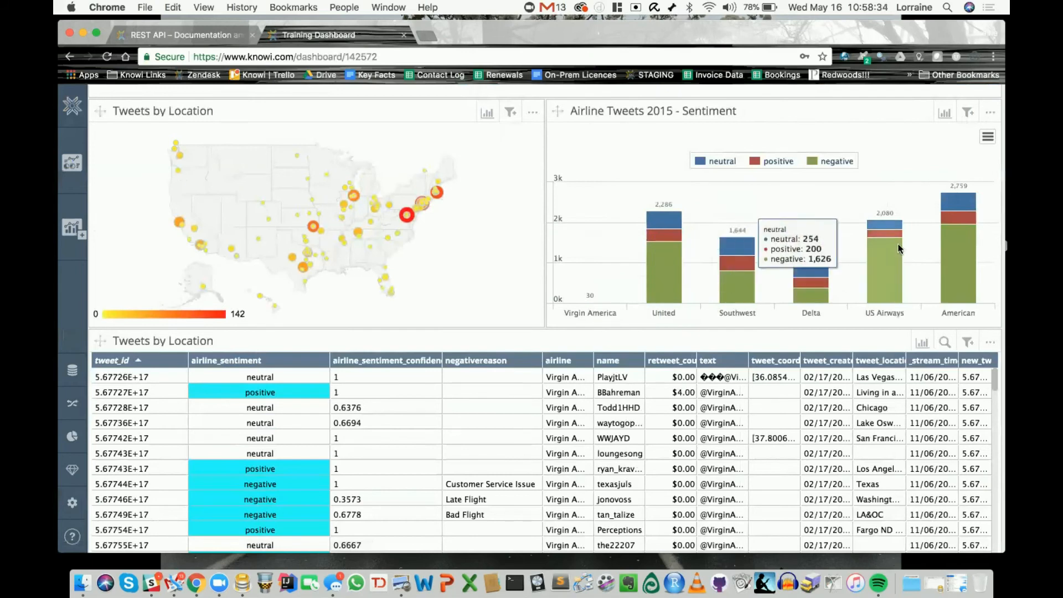
{"action": "left_click", "coordinate": [989, 117]}
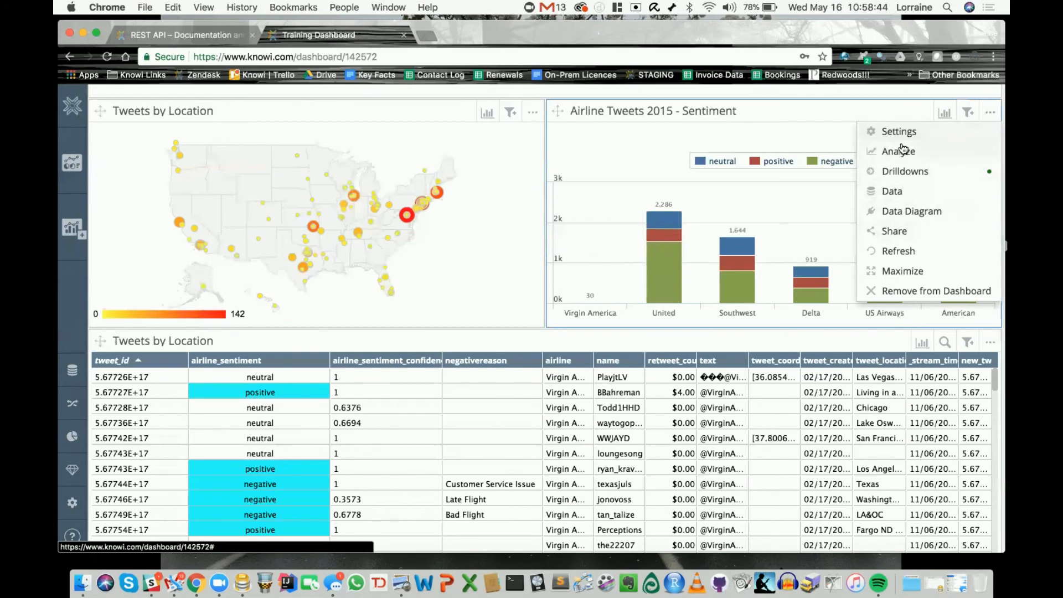
{"action": "left_click", "coordinate": [892, 232]}
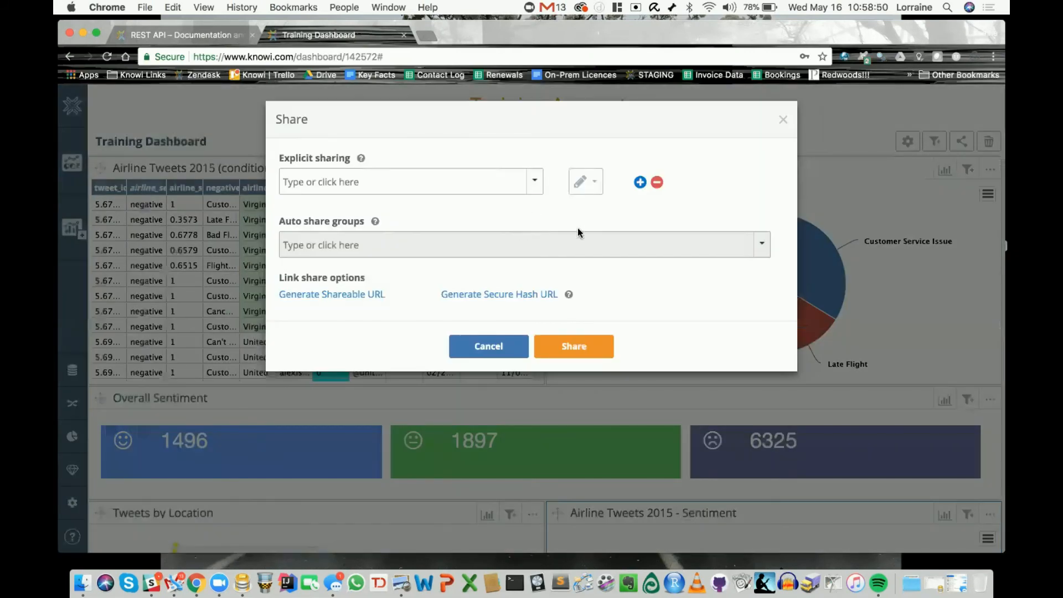
{"action": "left_click", "coordinate": [535, 183]}
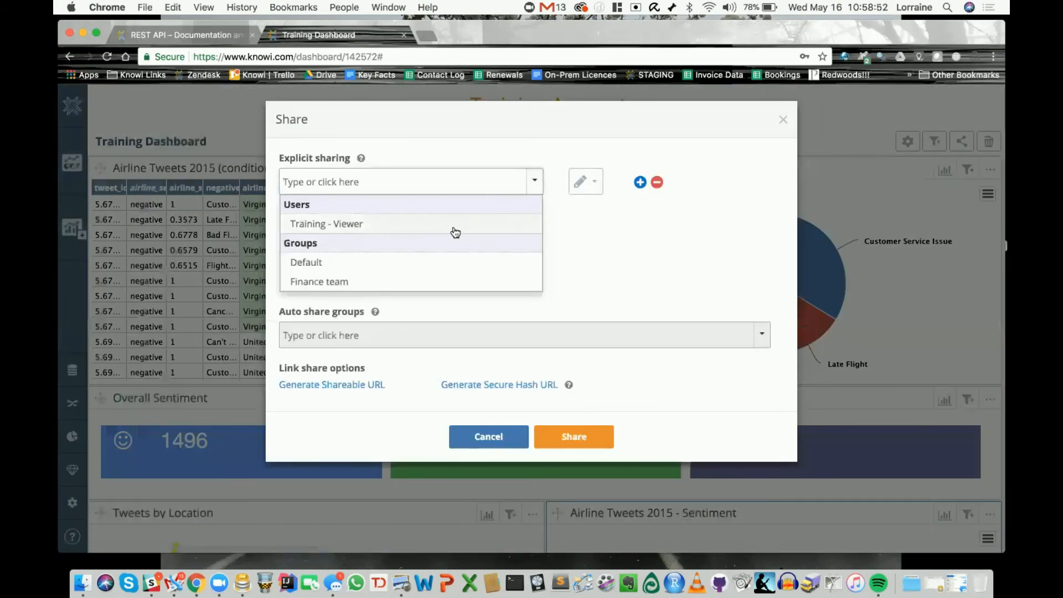
{"action": "left_click", "coordinate": [588, 242]}
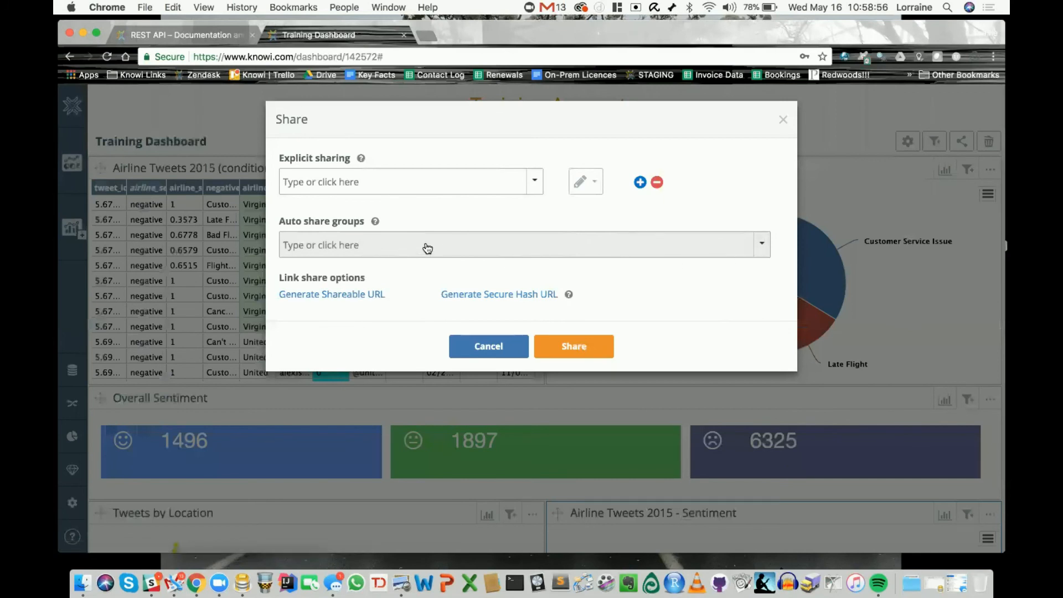
{"action": "left_click", "coordinate": [355, 296]}
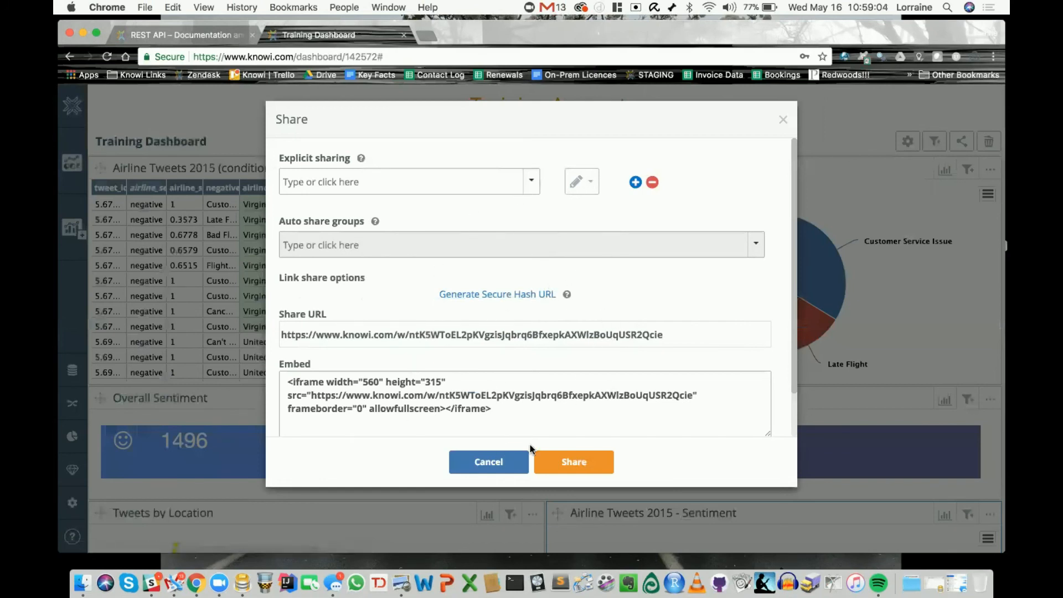
{"action": "left_click", "coordinate": [501, 463]}
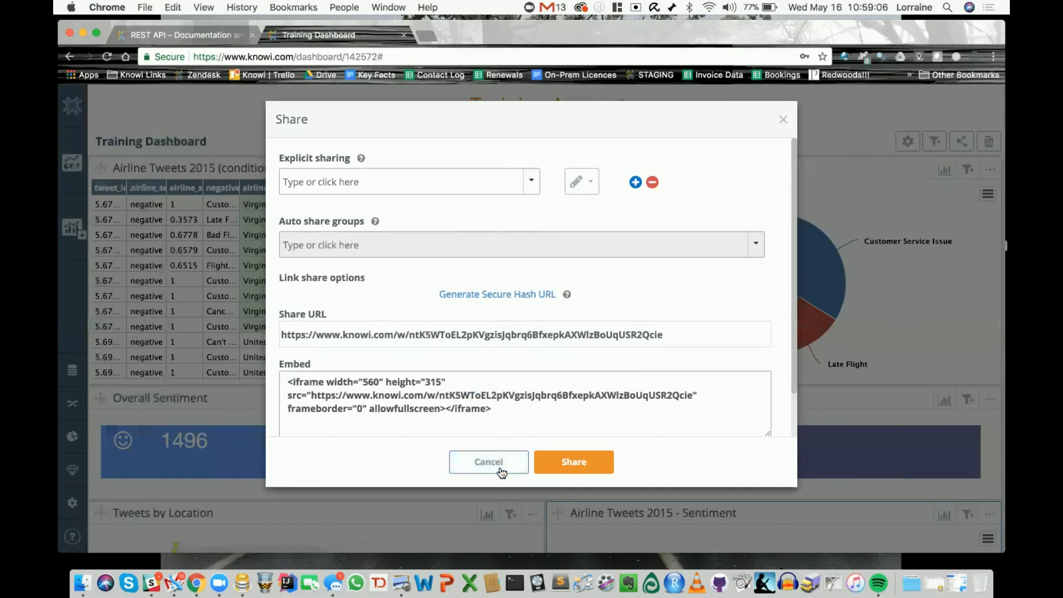
- Open the user settings and view the team's invitation options, roles, groups and users
{"action": "mouse_move", "coordinate": [825, 288]}
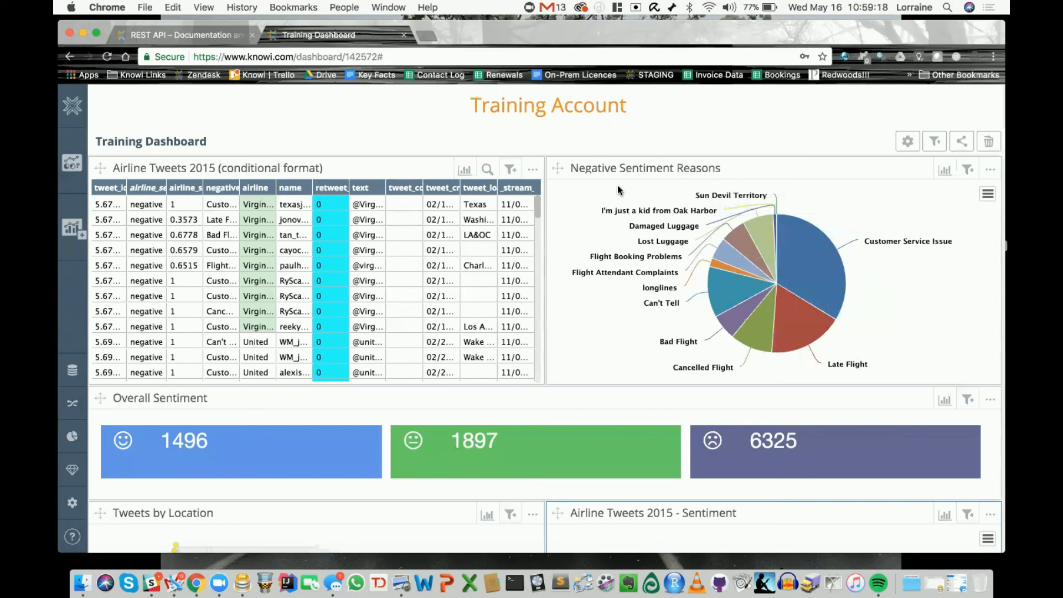
{"action": "left_click", "coordinate": [73, 505]}
{"action": "left_click", "coordinate": [167, 385]}
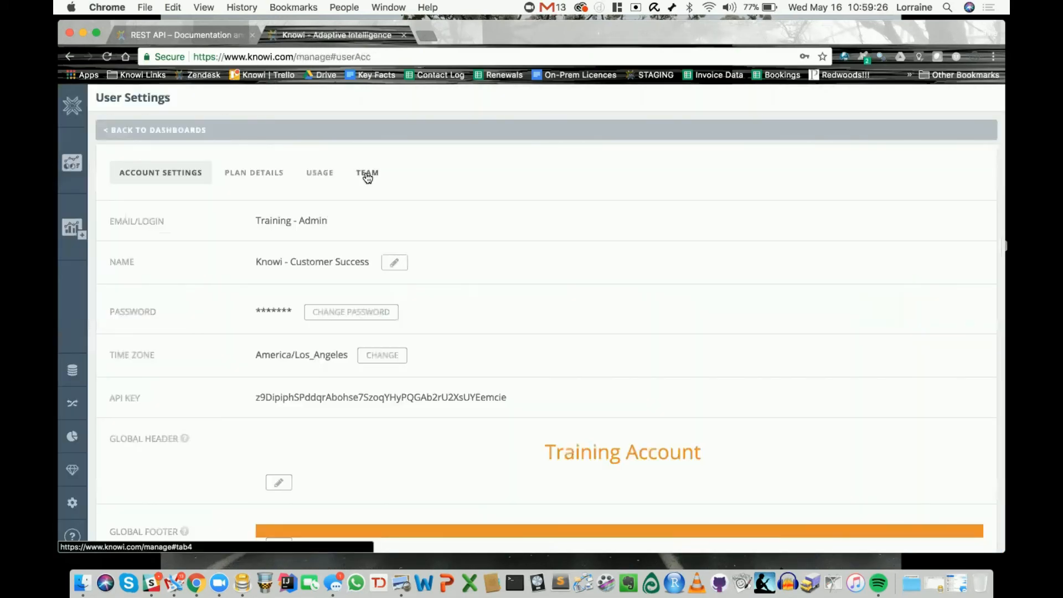
{"action": "left_click", "coordinate": [366, 176]}
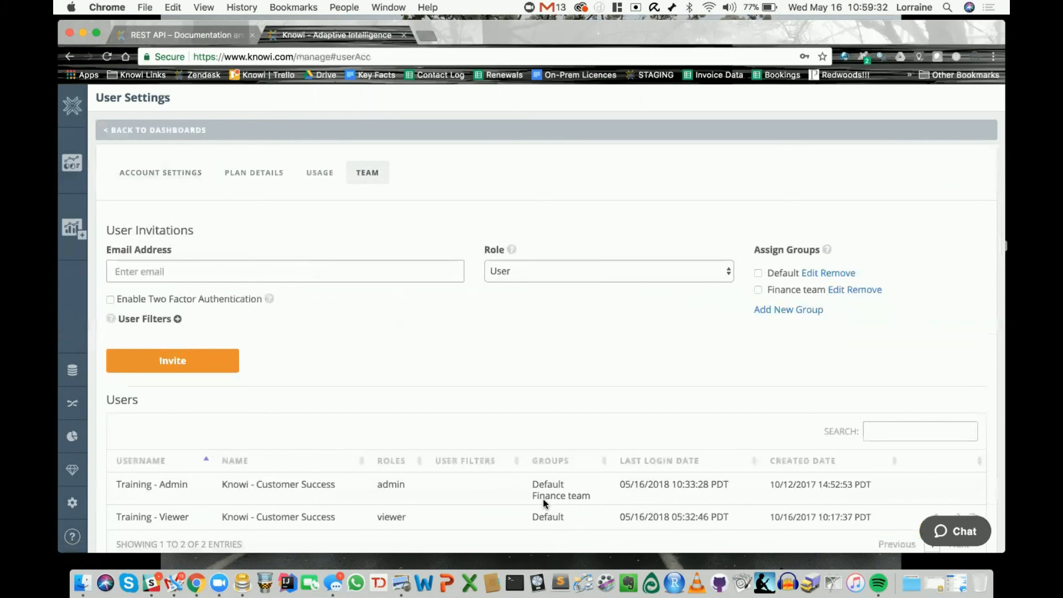
- Log in as the Training - Viewer user from the team's user list to view the account as a viewer, and release that user
{"action": "scroll", "coordinate": [748, 500], "scroll_direction": "down", "scroll_amount": 3}
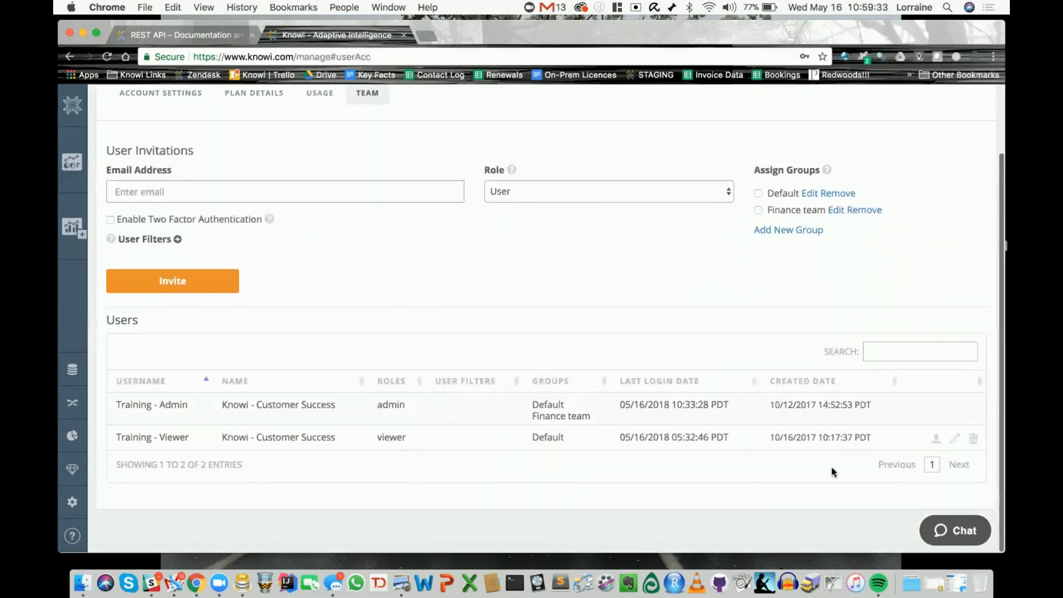
{"action": "left_click", "coordinate": [935, 440]}
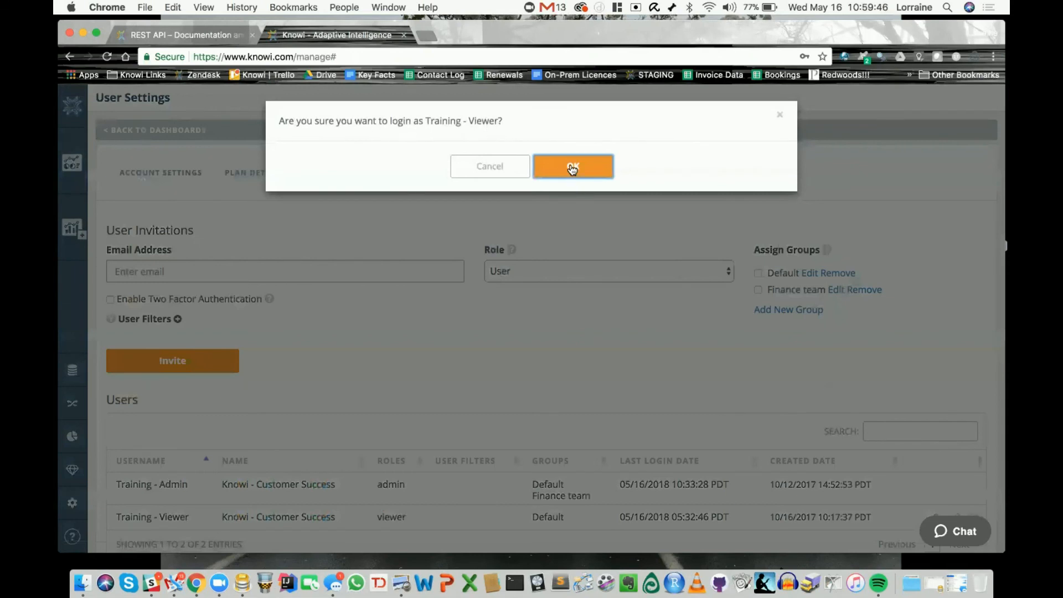
{"action": "left_click", "coordinate": [572, 167]}
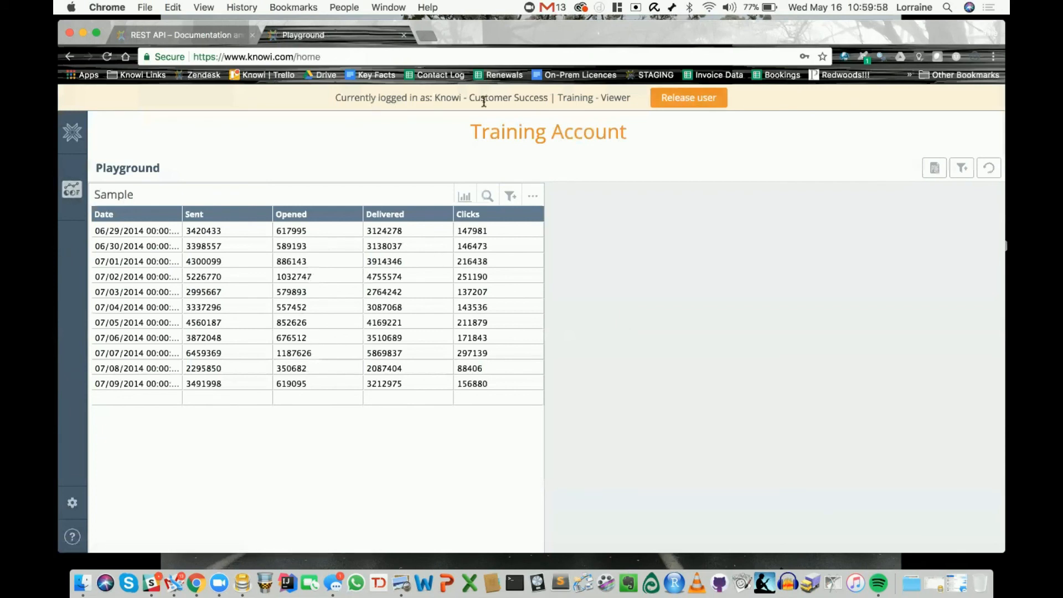
{"action": "left_click_drag", "start_coordinate": [631, 98], "coordinate": [558, 92]}
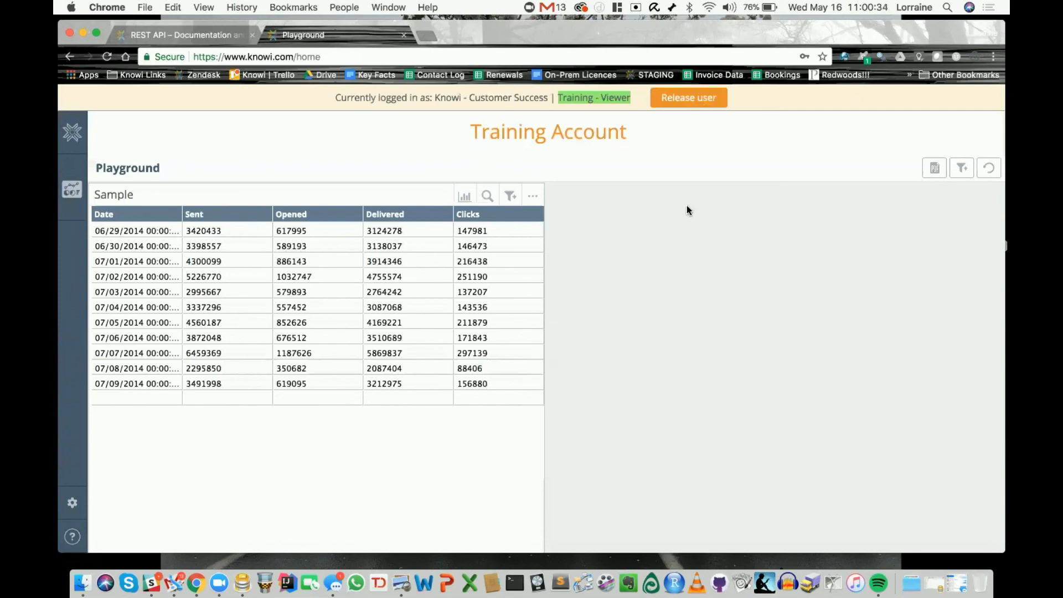
{"action": "left_click", "coordinate": [693, 99]}
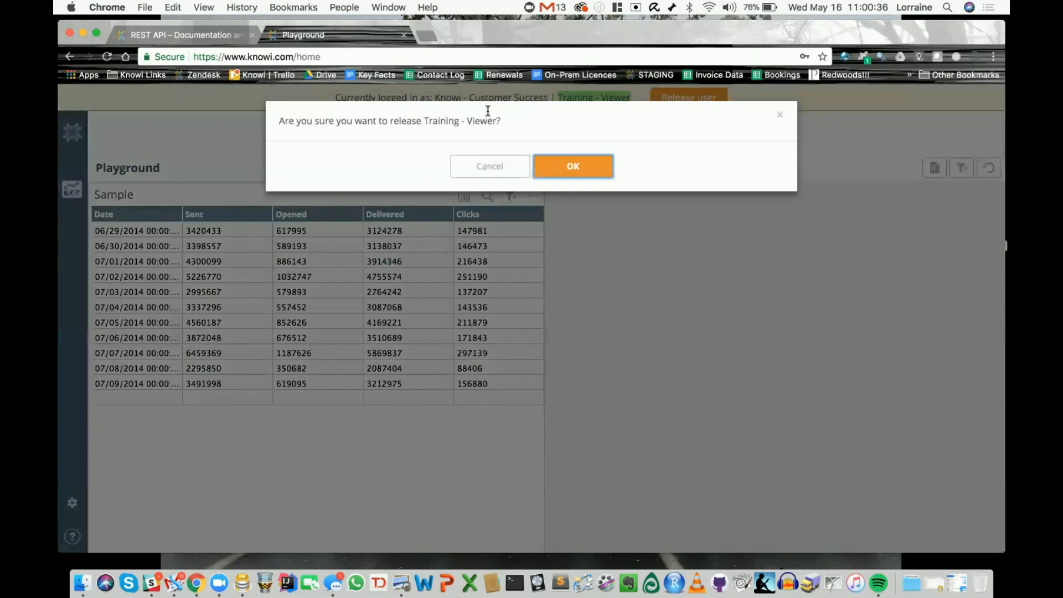
{"action": "left_click", "coordinate": [563, 166]}
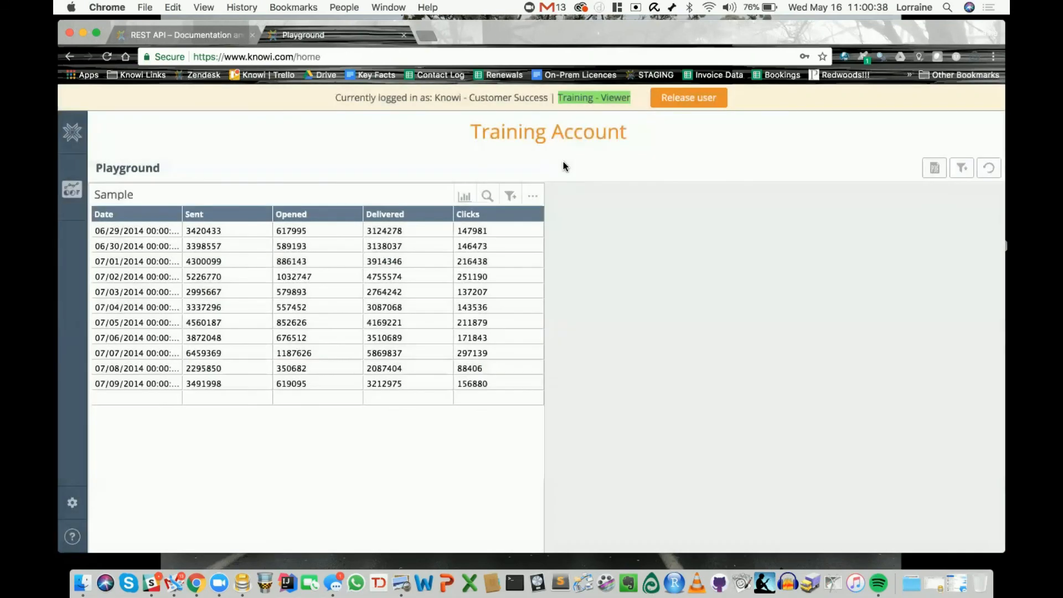
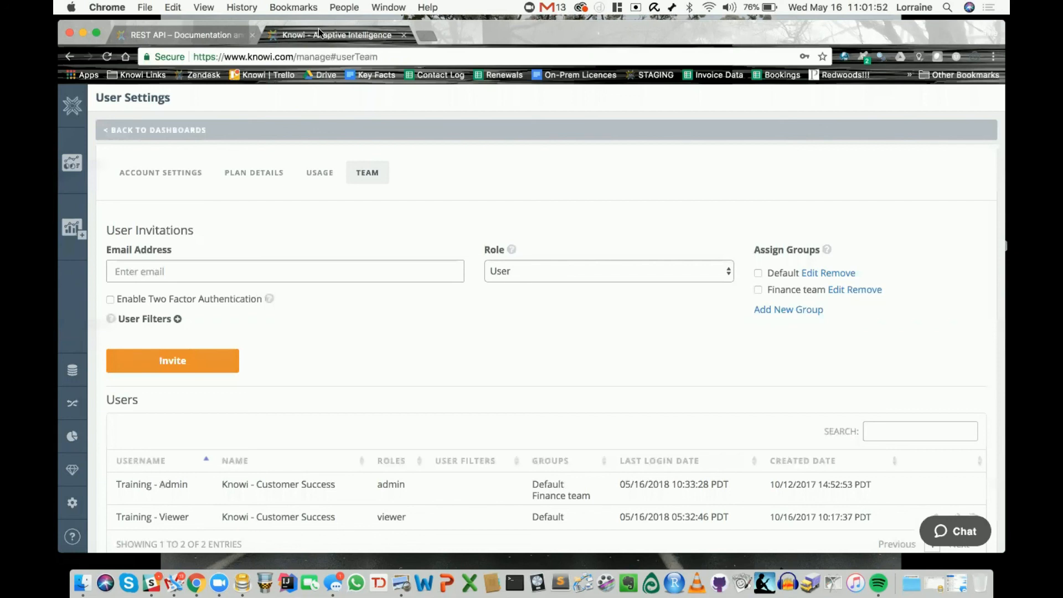
- Open the Q4 query for editing, preview the data of its Mongo sendingActivity dataset and dismiss the preview
{"action": "left_click", "coordinate": [73, 406]}
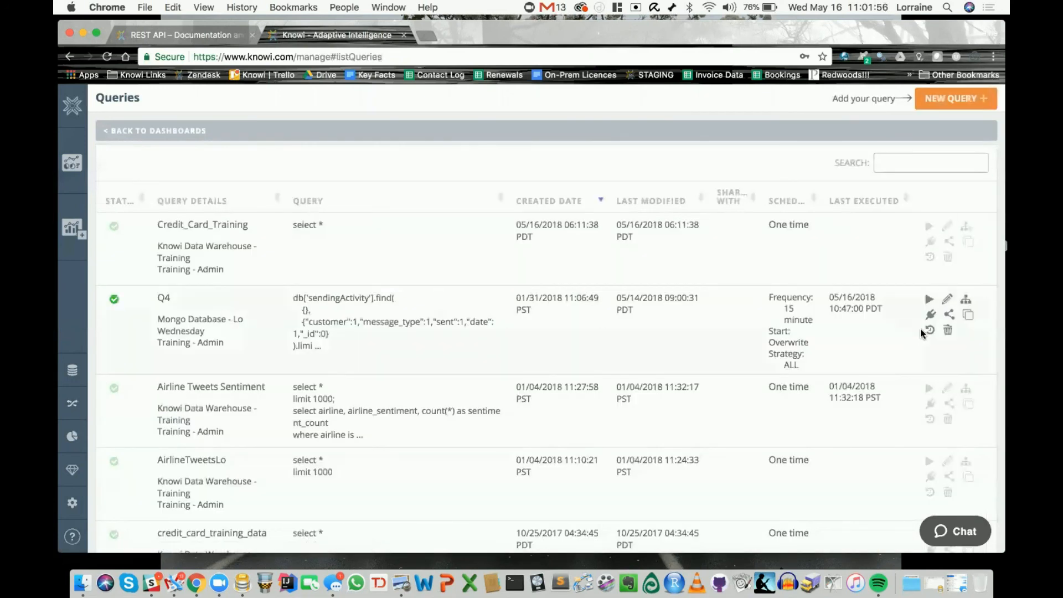
{"action": "left_click", "coordinate": [948, 300]}
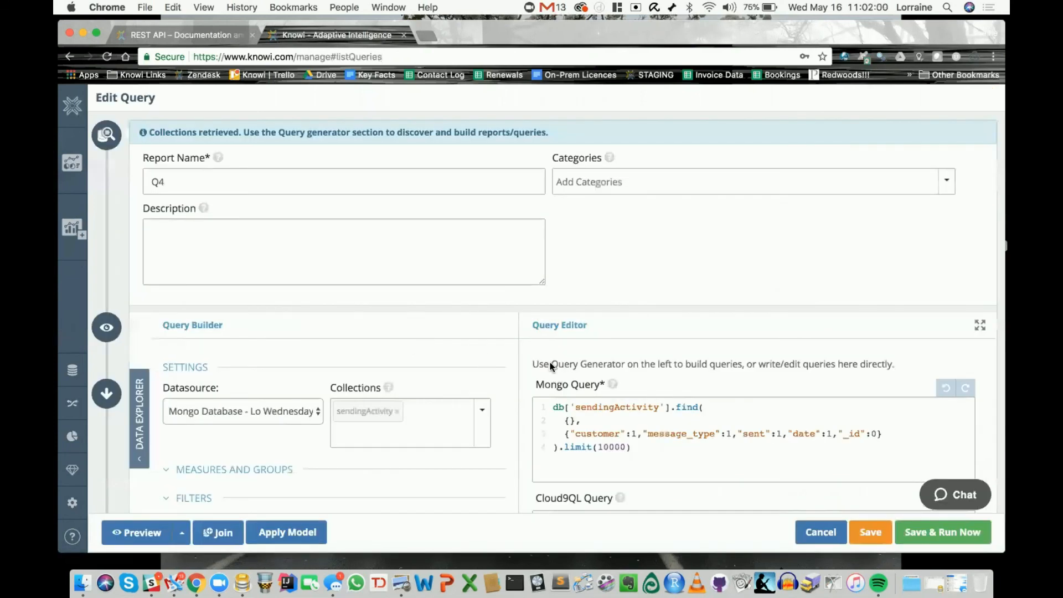
{"action": "scroll", "coordinate": [527, 415], "scroll_direction": "down", "scroll_amount": 10}
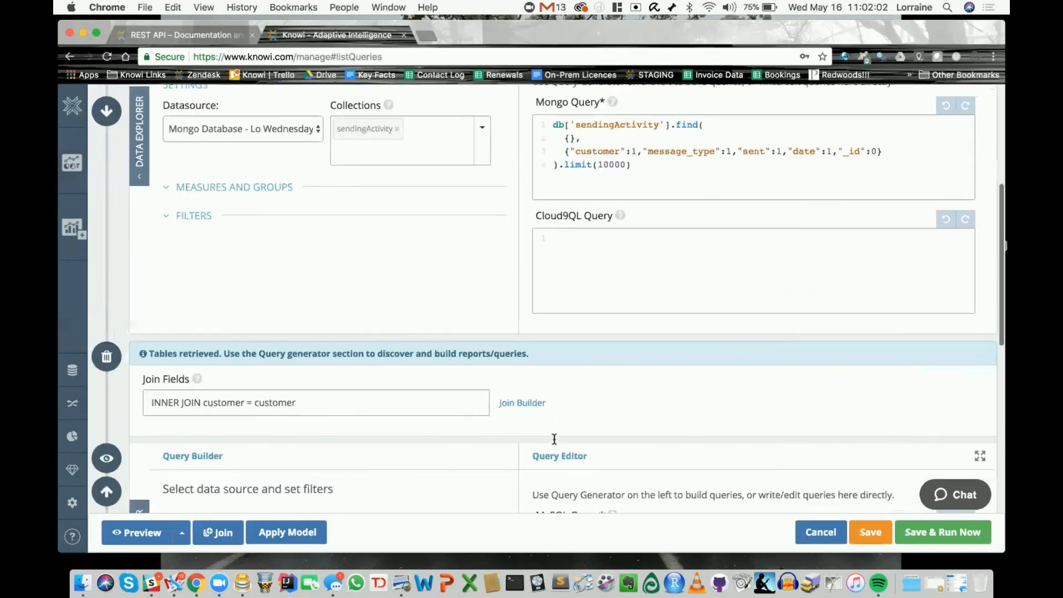
{"action": "scroll", "coordinate": [565, 216], "scroll_direction": "up", "scroll_amount": 6}
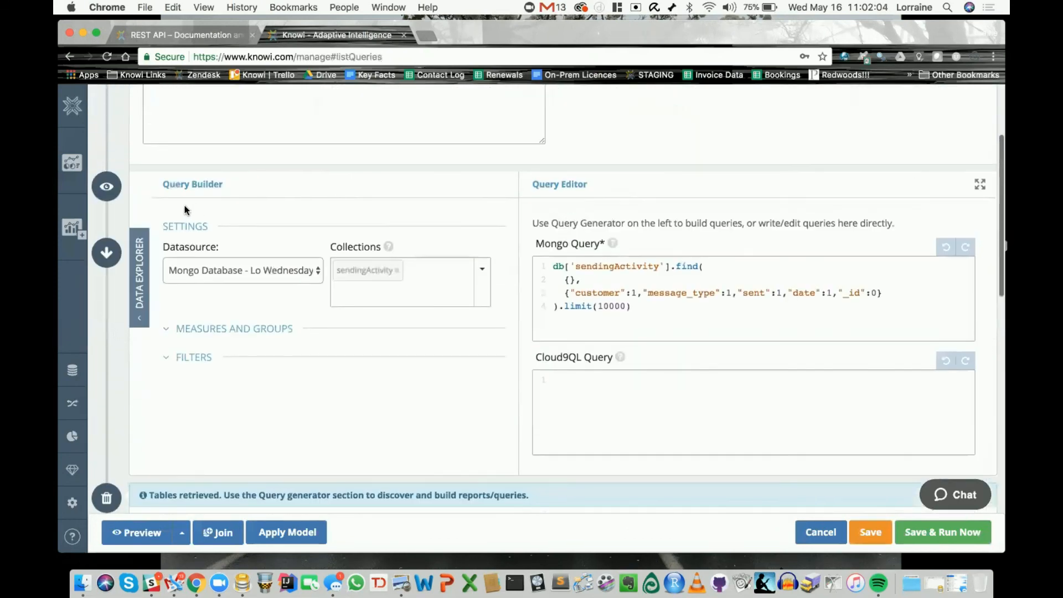
{"action": "left_click", "coordinate": [107, 188]}
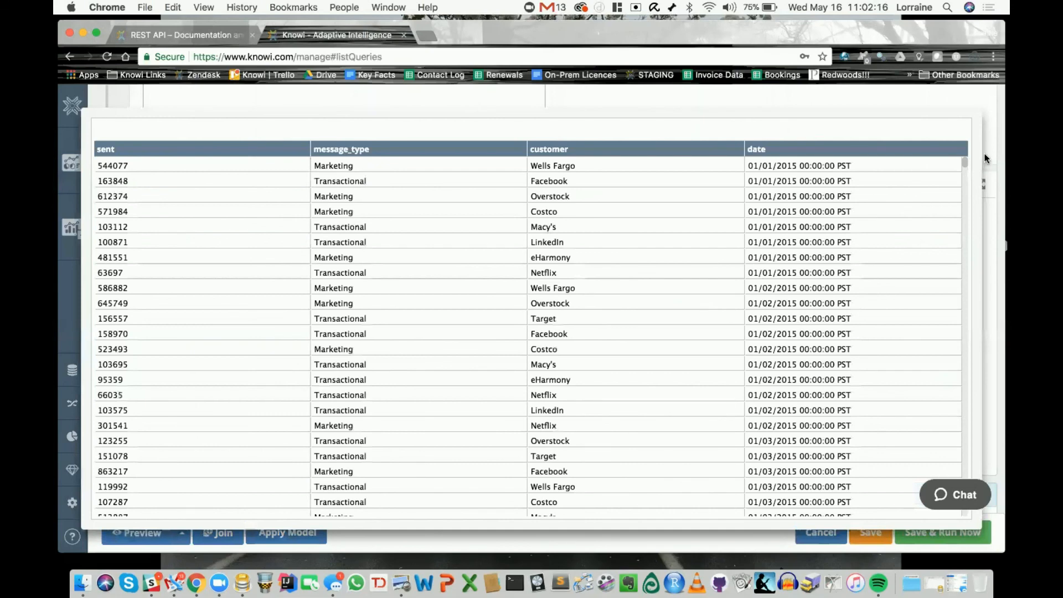
{"action": "key", "text": "Escape"}
- Move the joined MySQL customer dataset above the Mongo dataset in the Q4 query
{"action": "scroll", "coordinate": [358, 347], "scroll_direction": "down", "scroll_amount": 5}
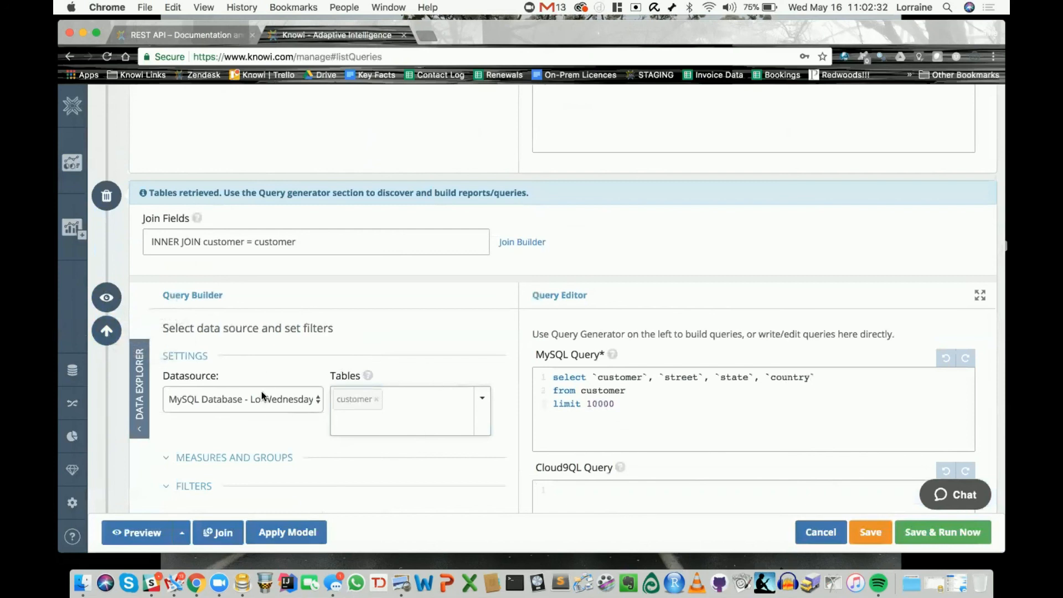
{"action": "left_click", "coordinate": [107, 334]}
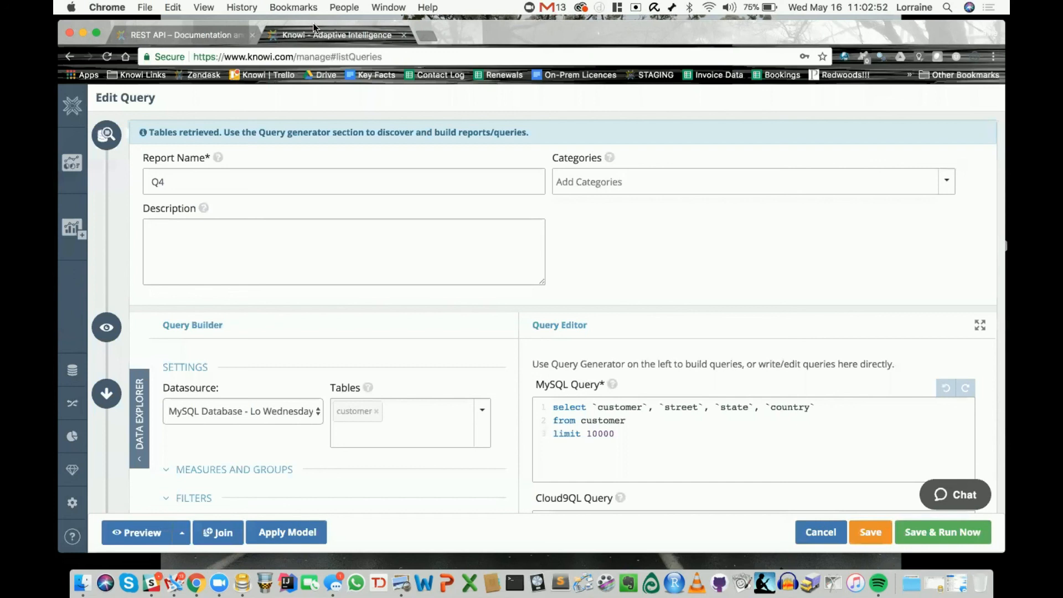
{"action": "left_click", "coordinate": [71, 162]}
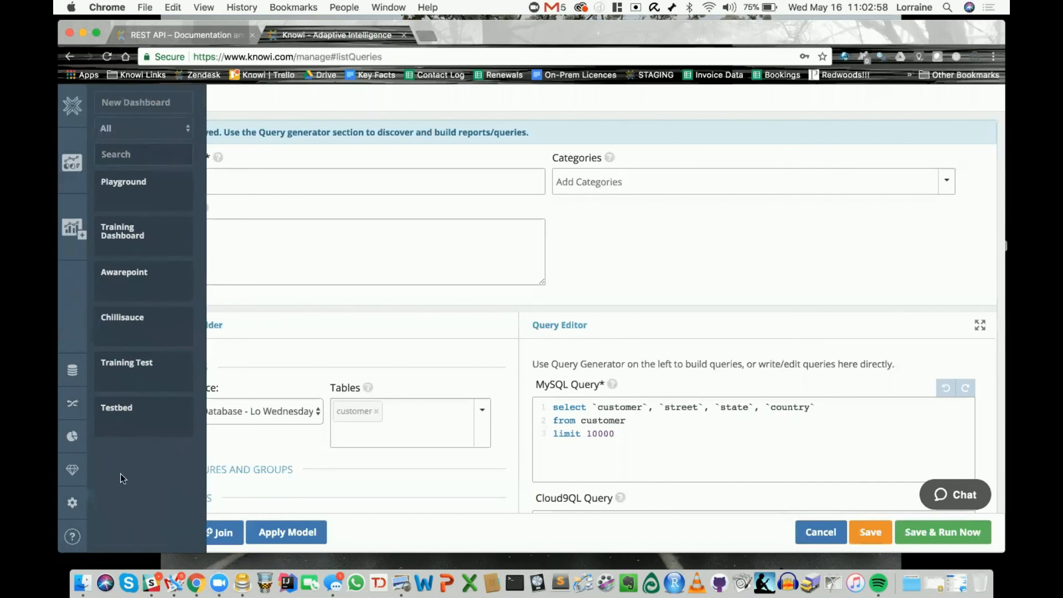
{"action": "left_click", "coordinate": [281, 346]}
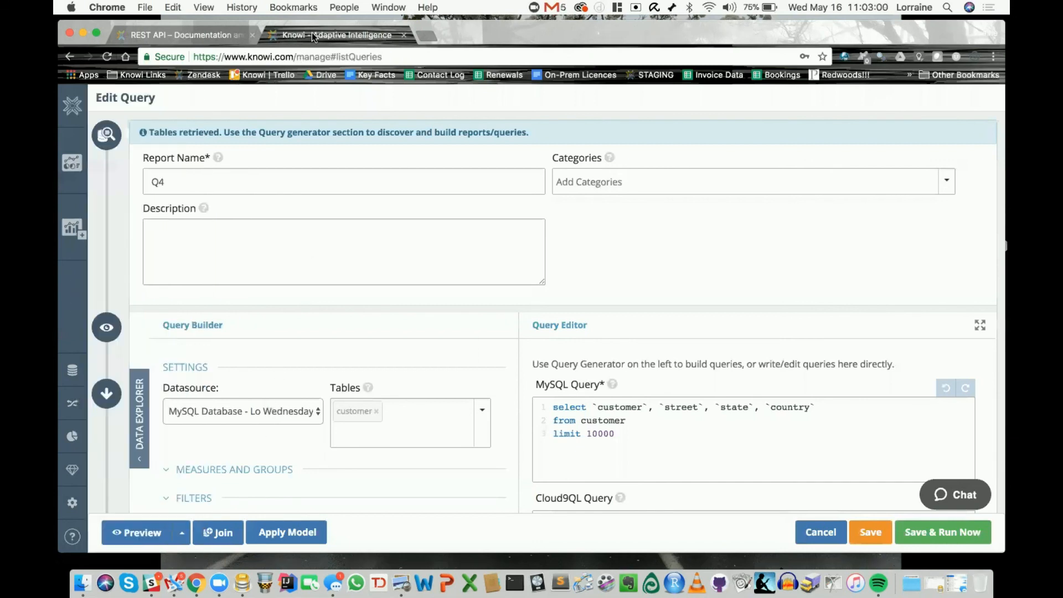